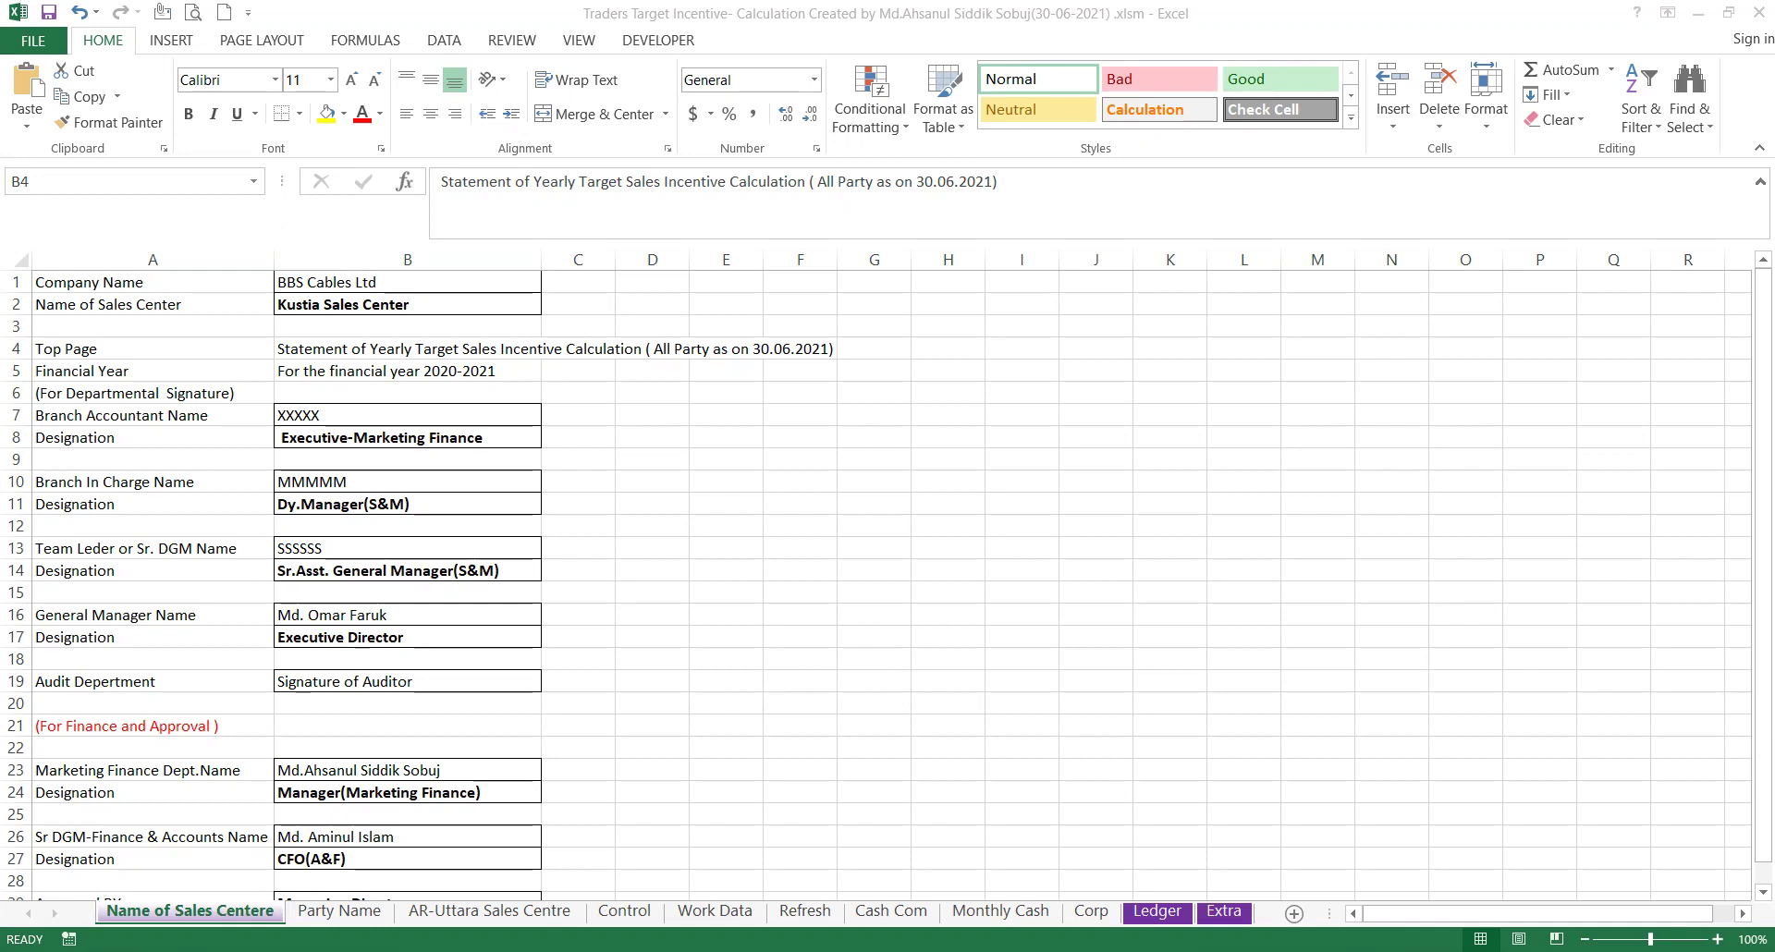
# View the Party Name sheet, then the AR-Uttara Sales Centre party balances.
pyautogui.click(346, 918)
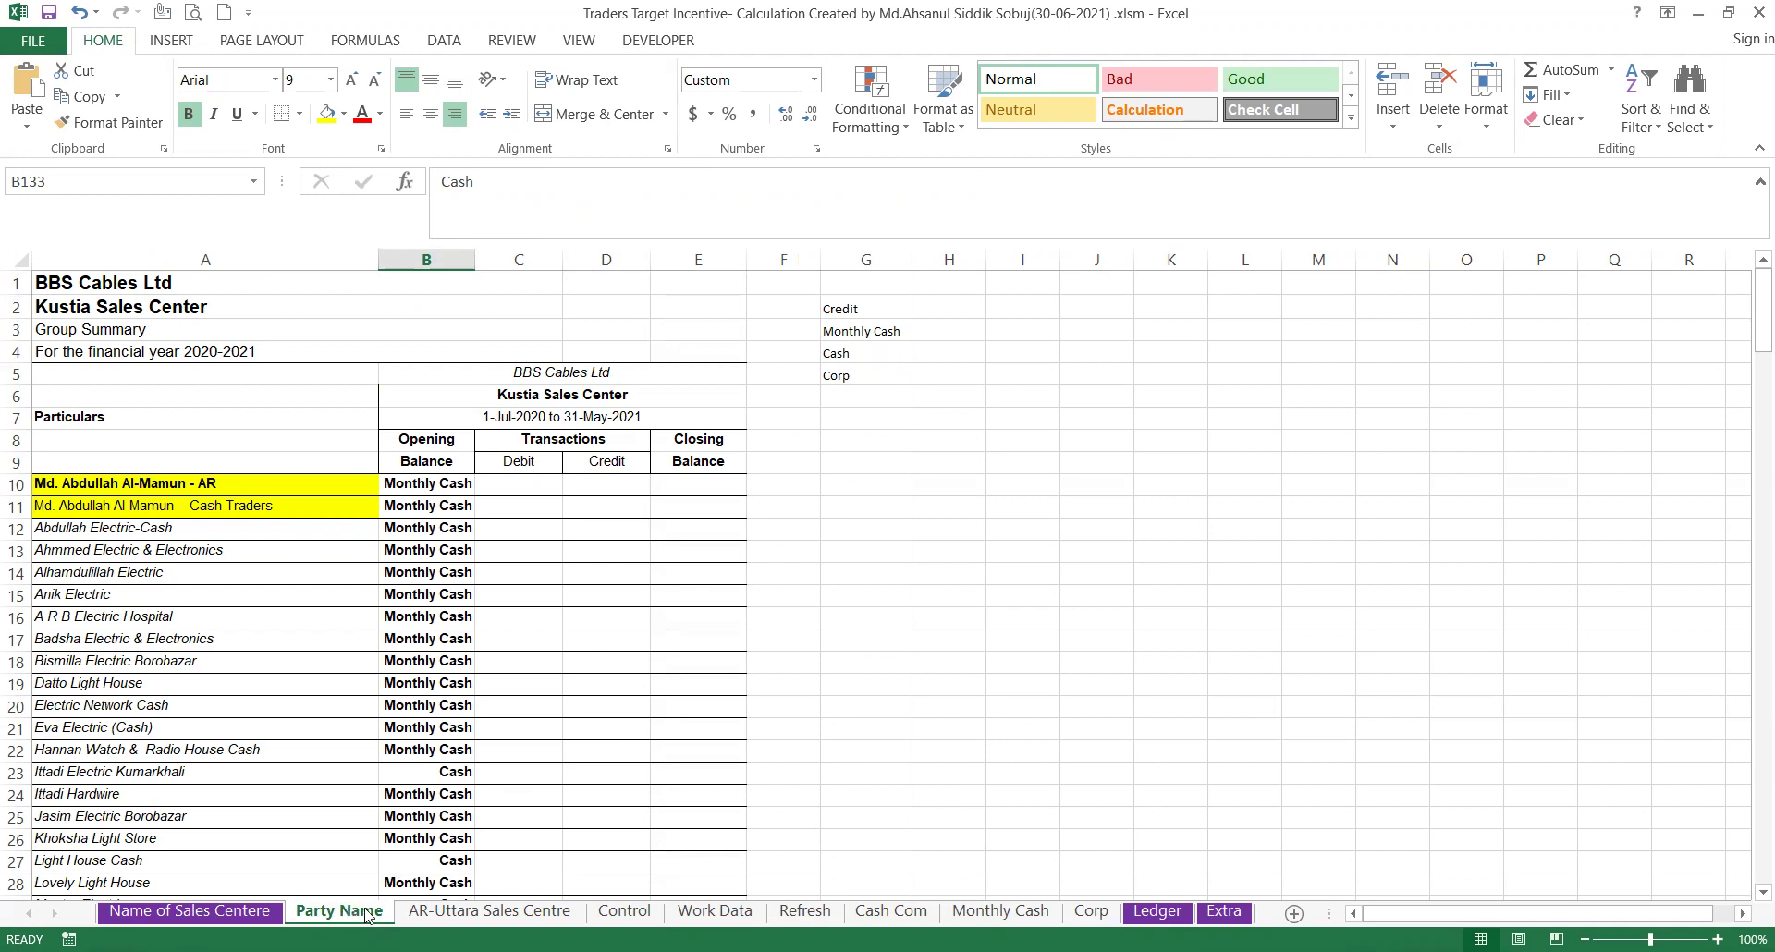
pyautogui.click(496, 912)
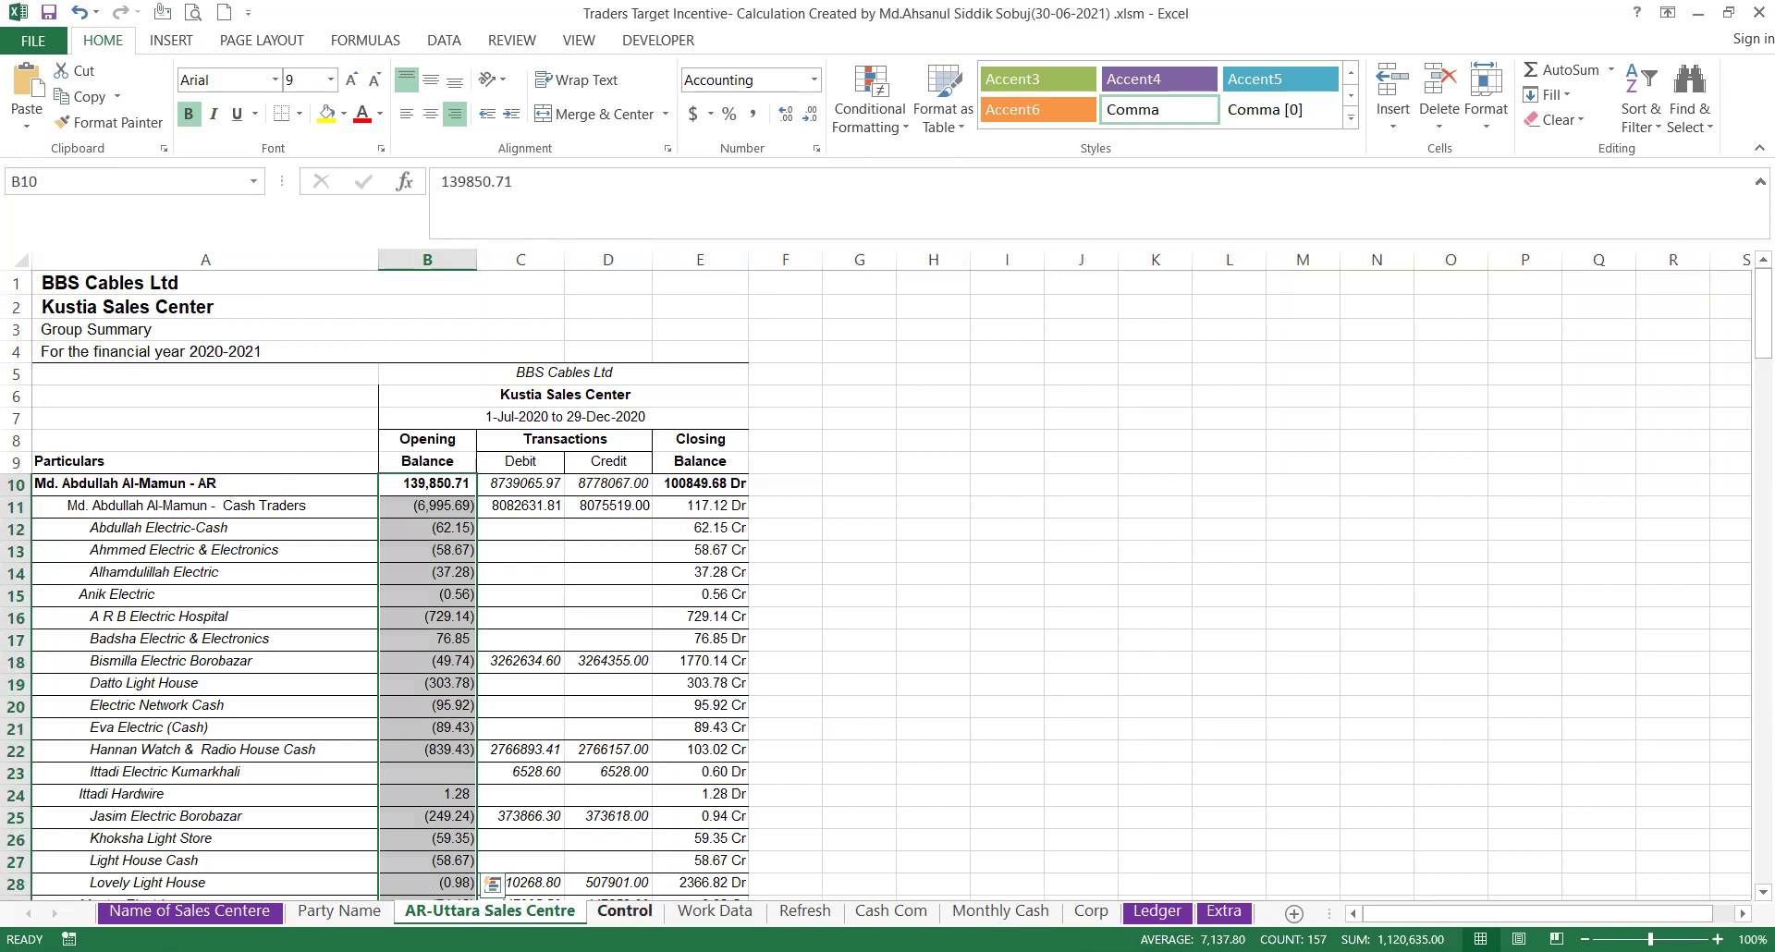
# Compare the Control and AR-Uttara Sales Centre sheets, ending on the Work Data customer table.
pyautogui.click(625, 911)
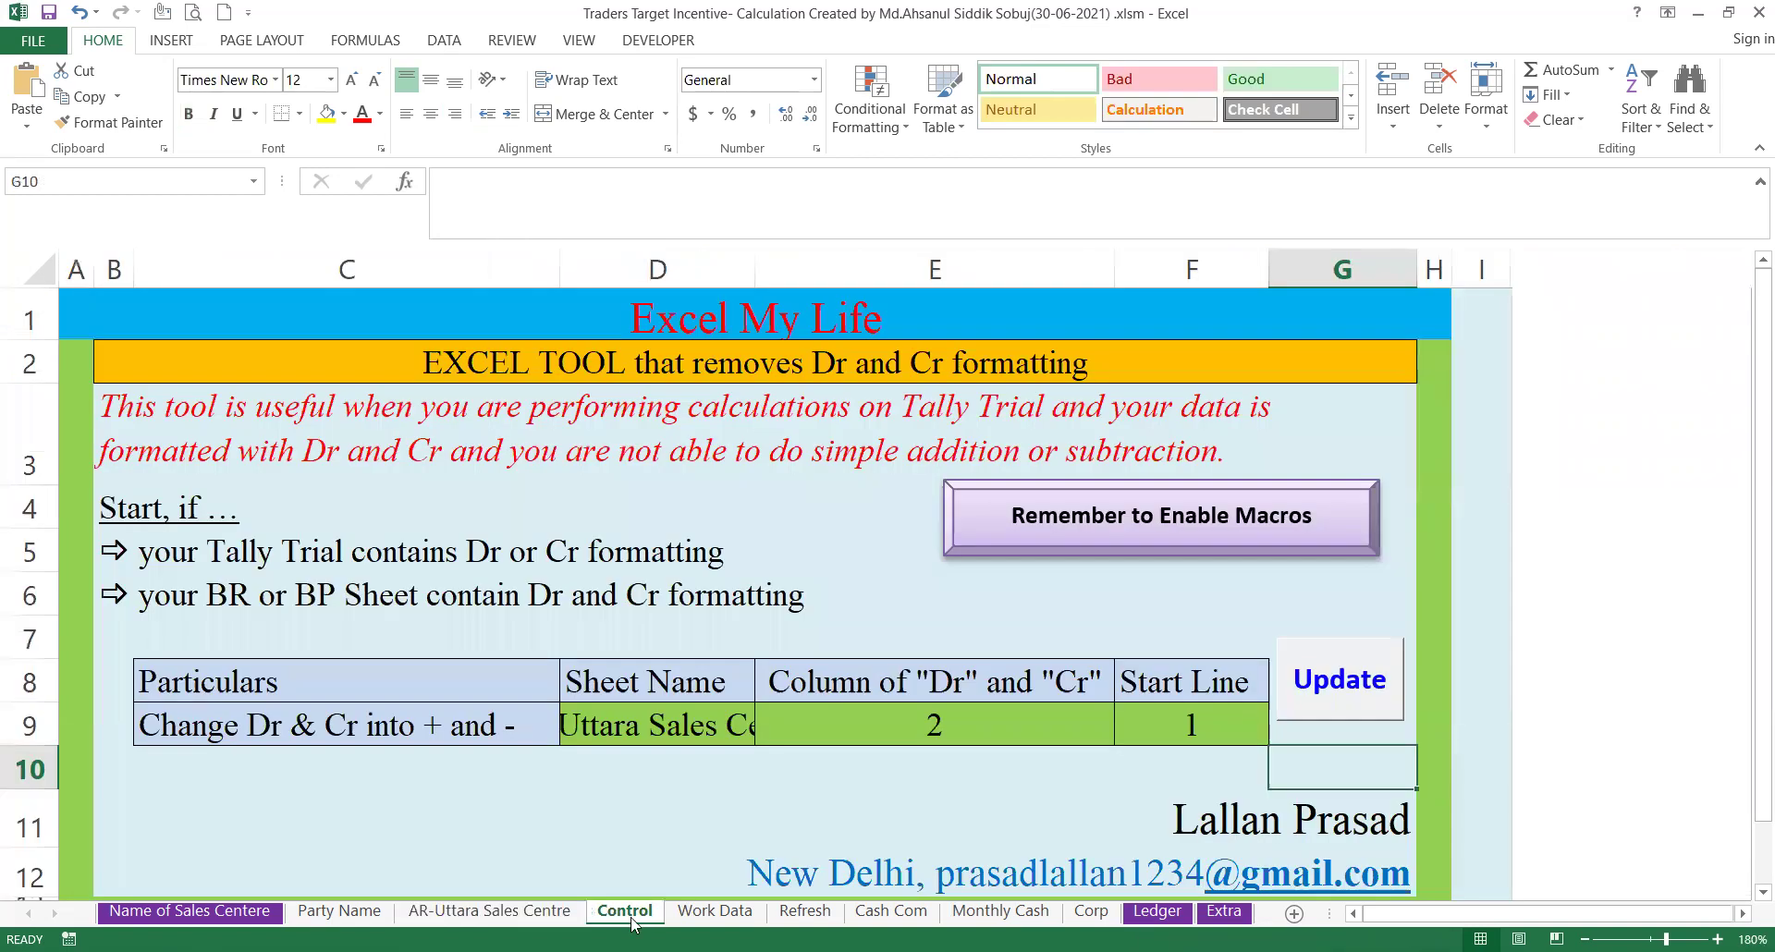
pyautogui.click(545, 913)
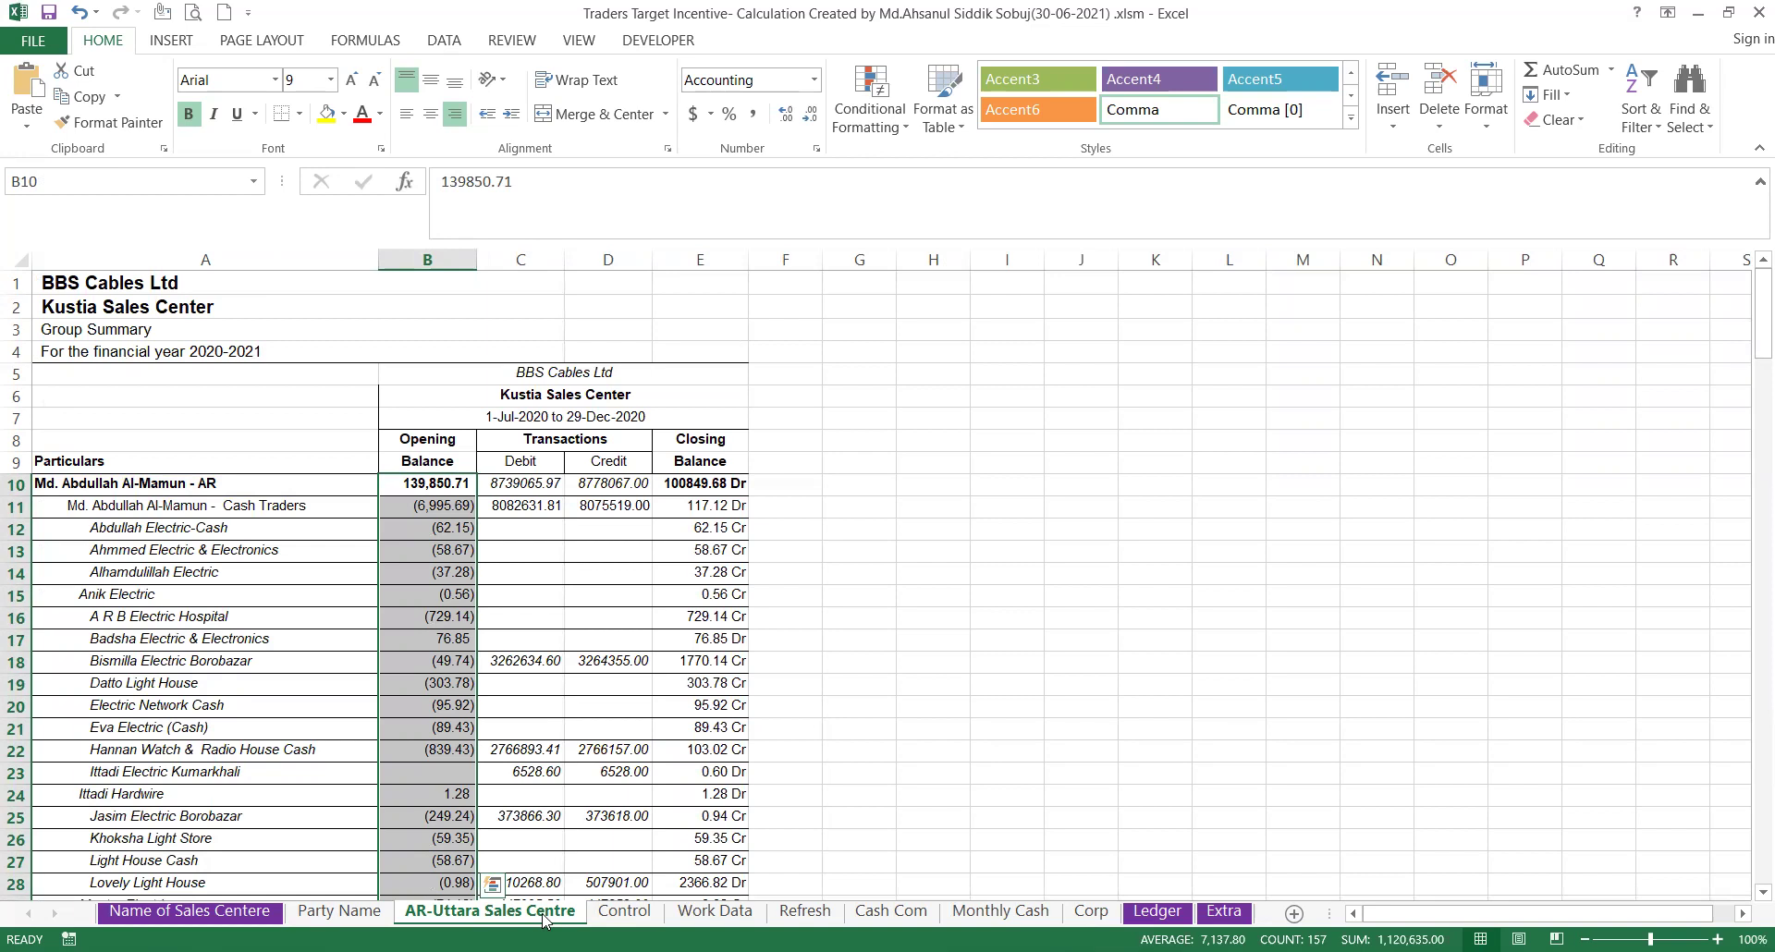
pyautogui.click(624, 912)
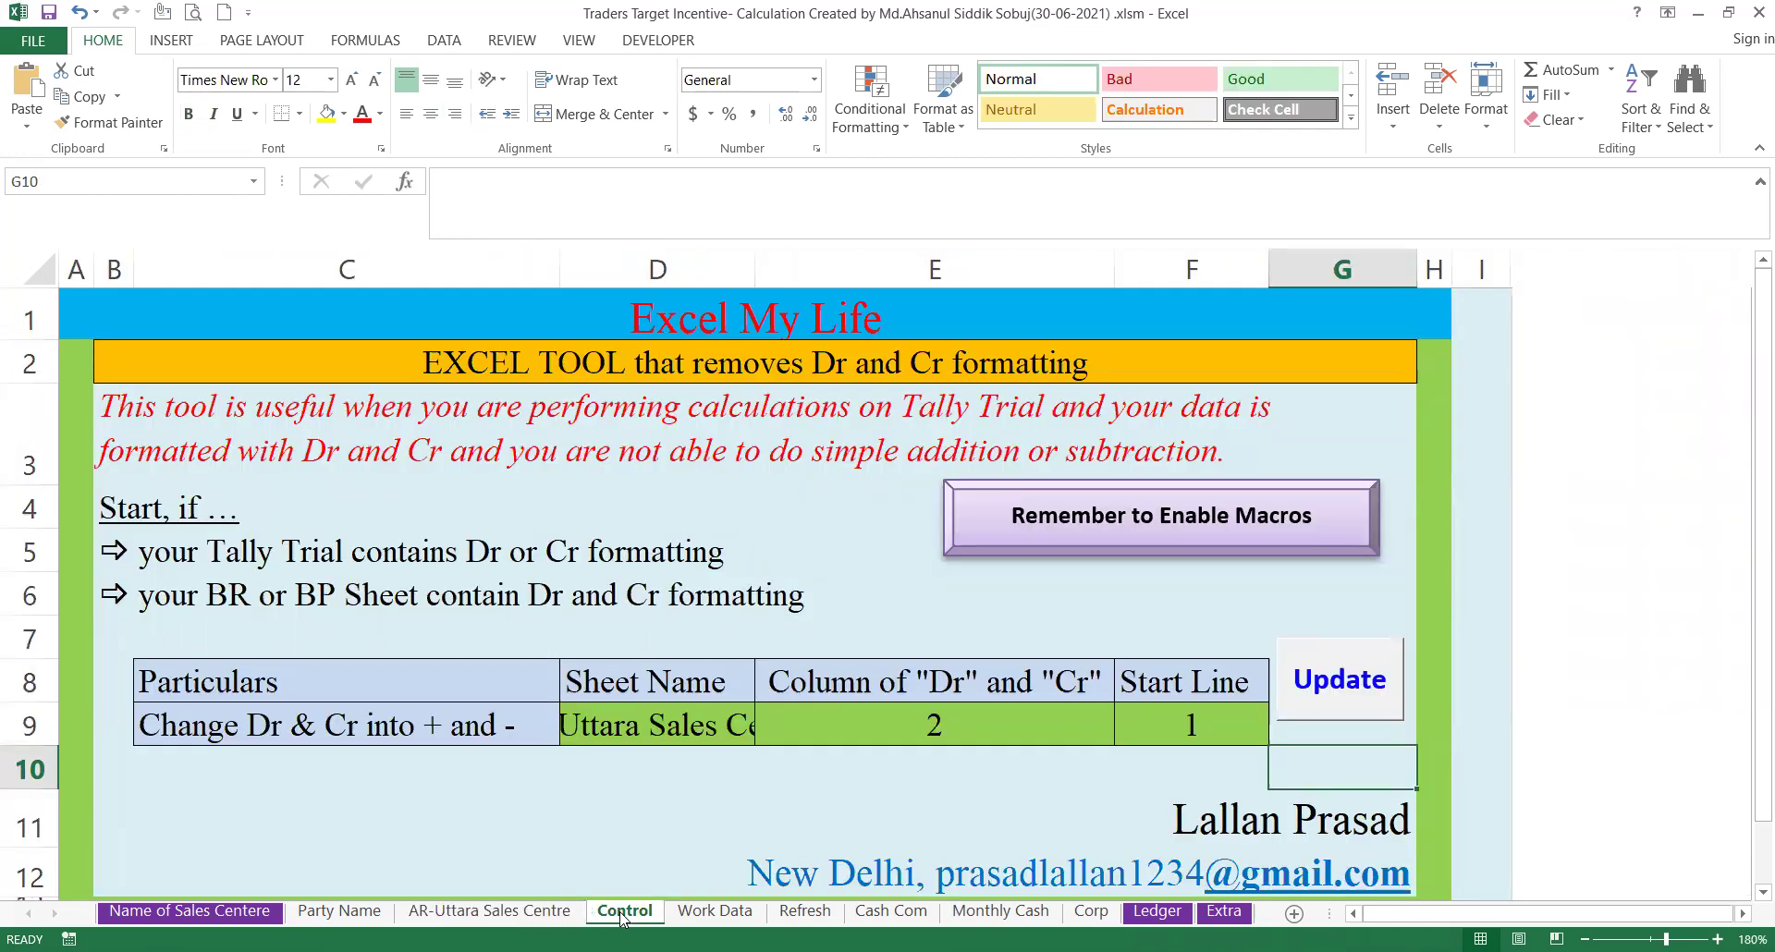
pyautogui.click(702, 914)
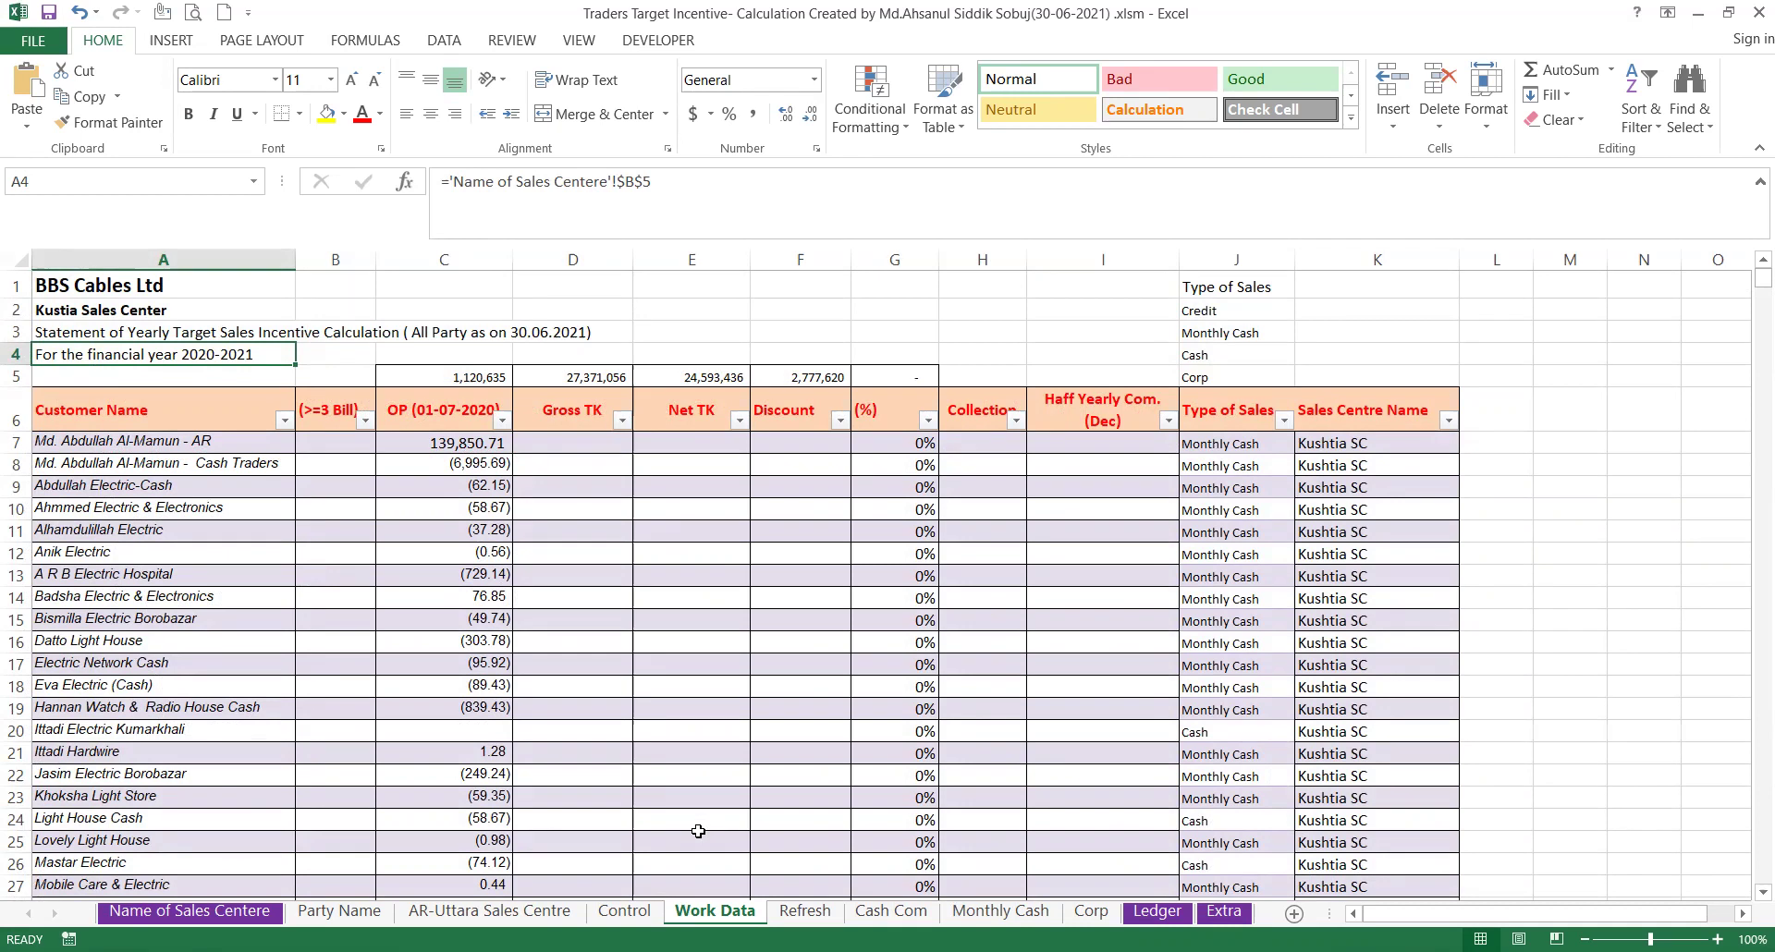
# Refresh the Refresh sheet's pivot of customers, sales types, balances, Net TK and Collection.
pyautogui.click(804, 913)
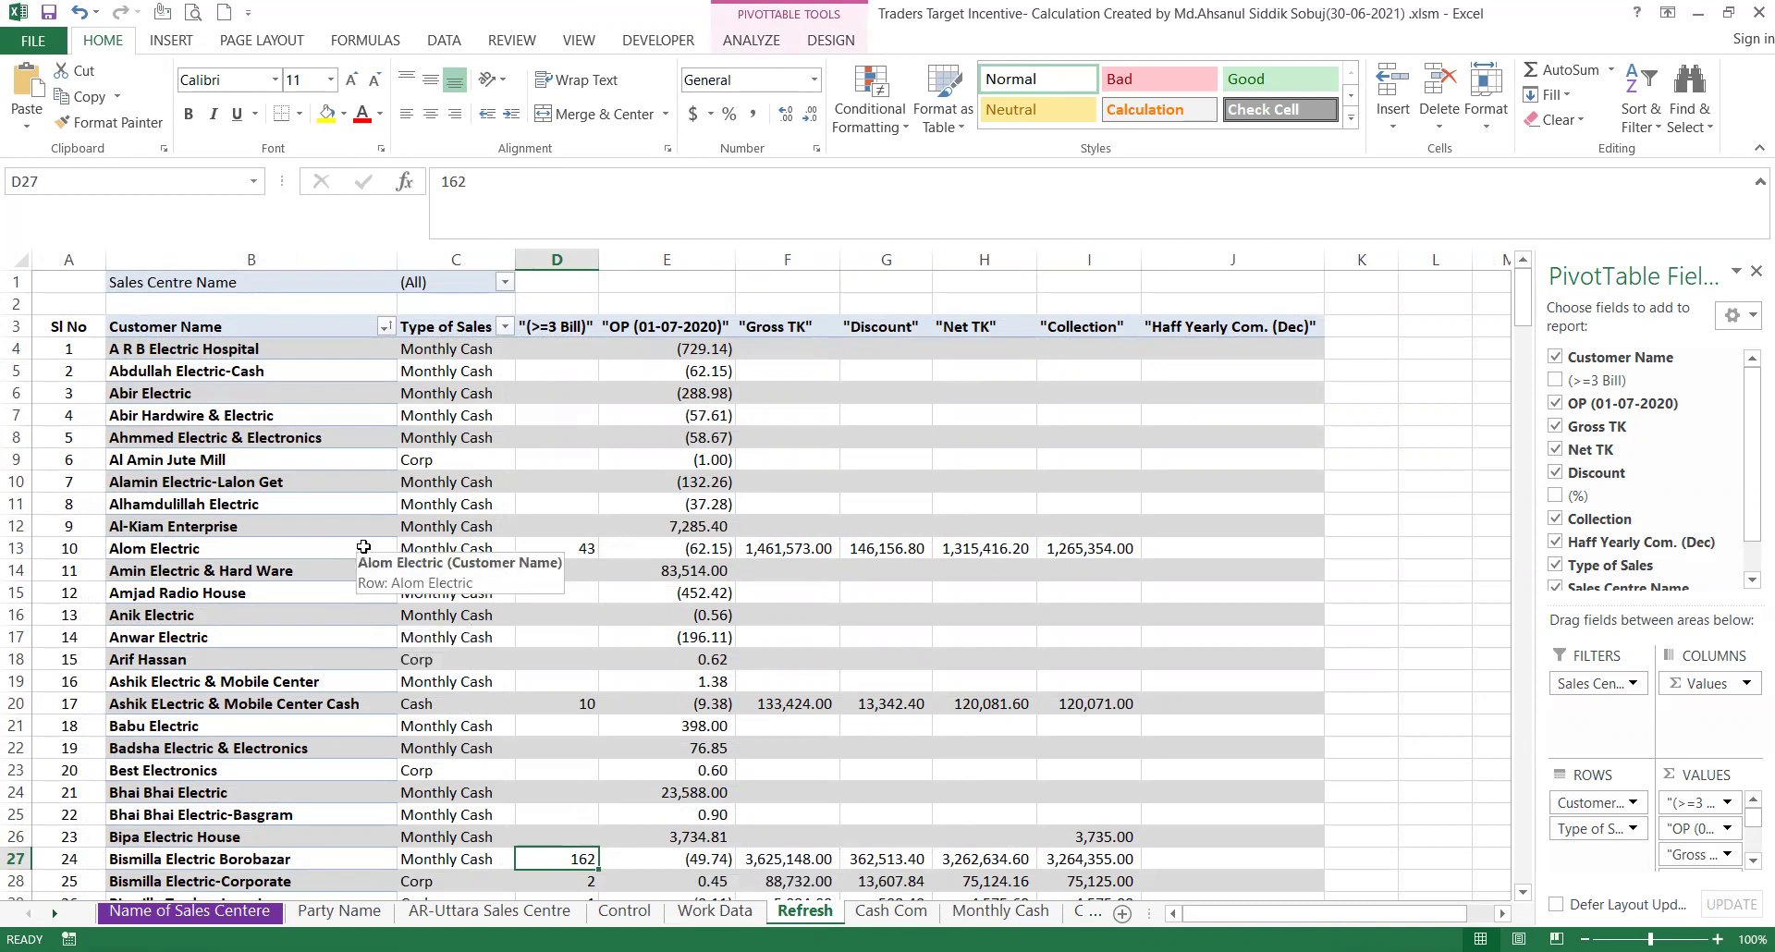
pyautogui.rightClick(331, 484)
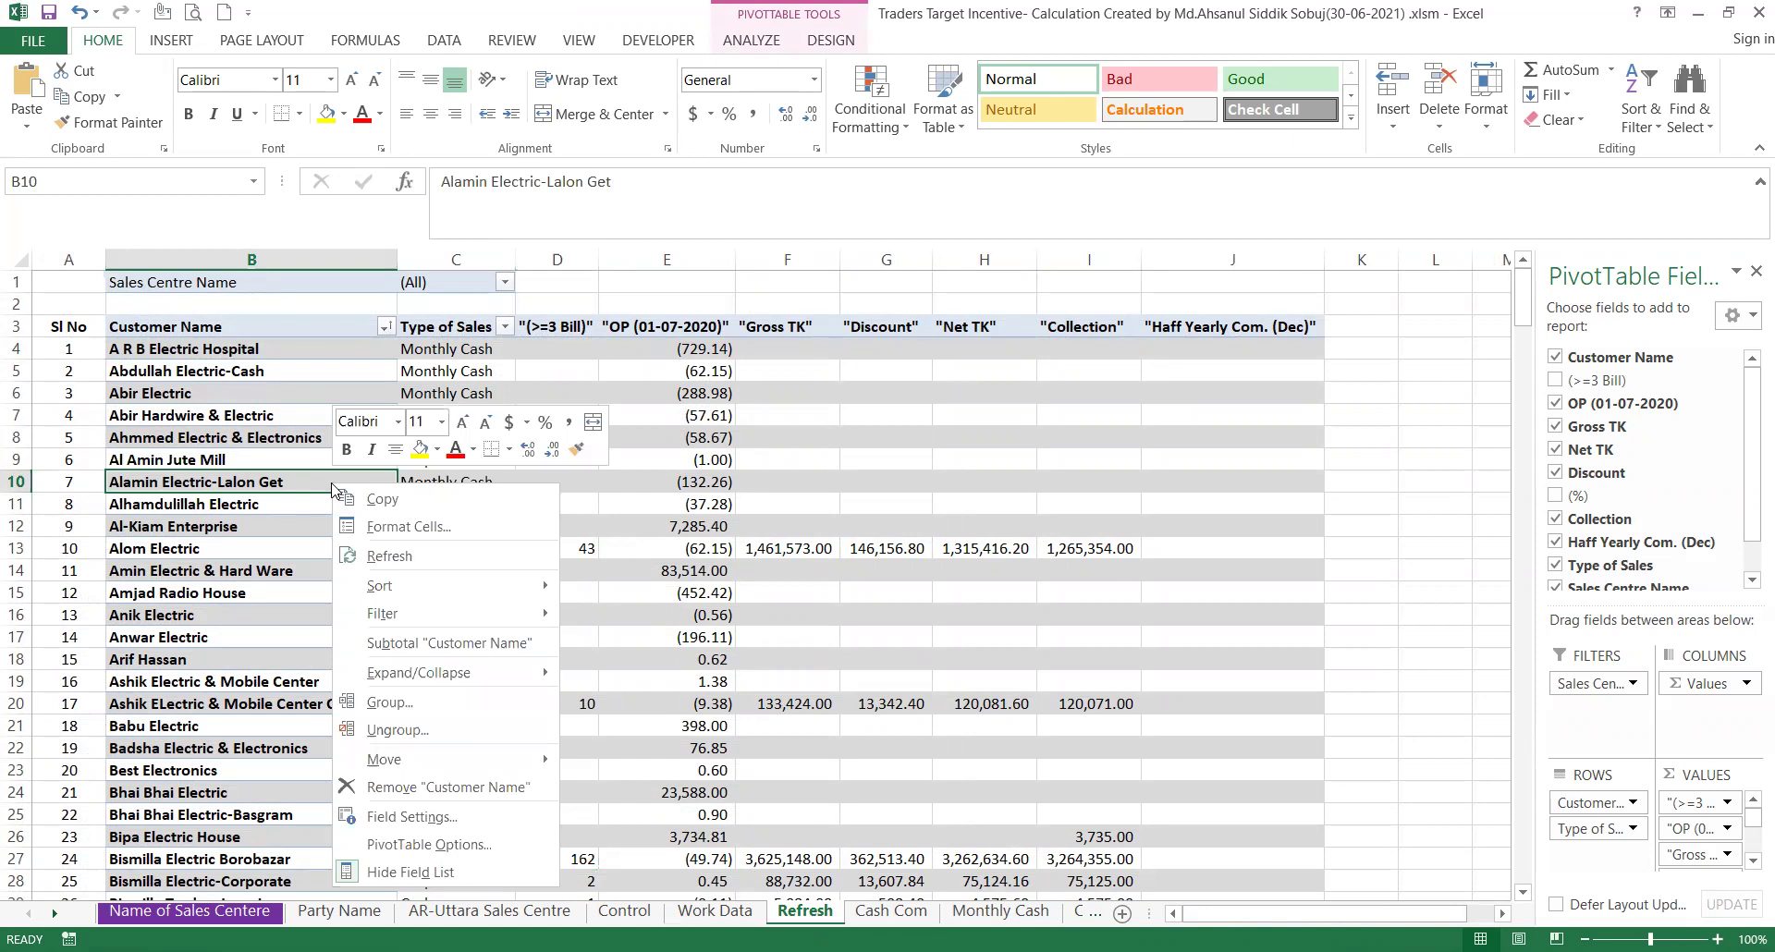
pyautogui.click(389, 556)
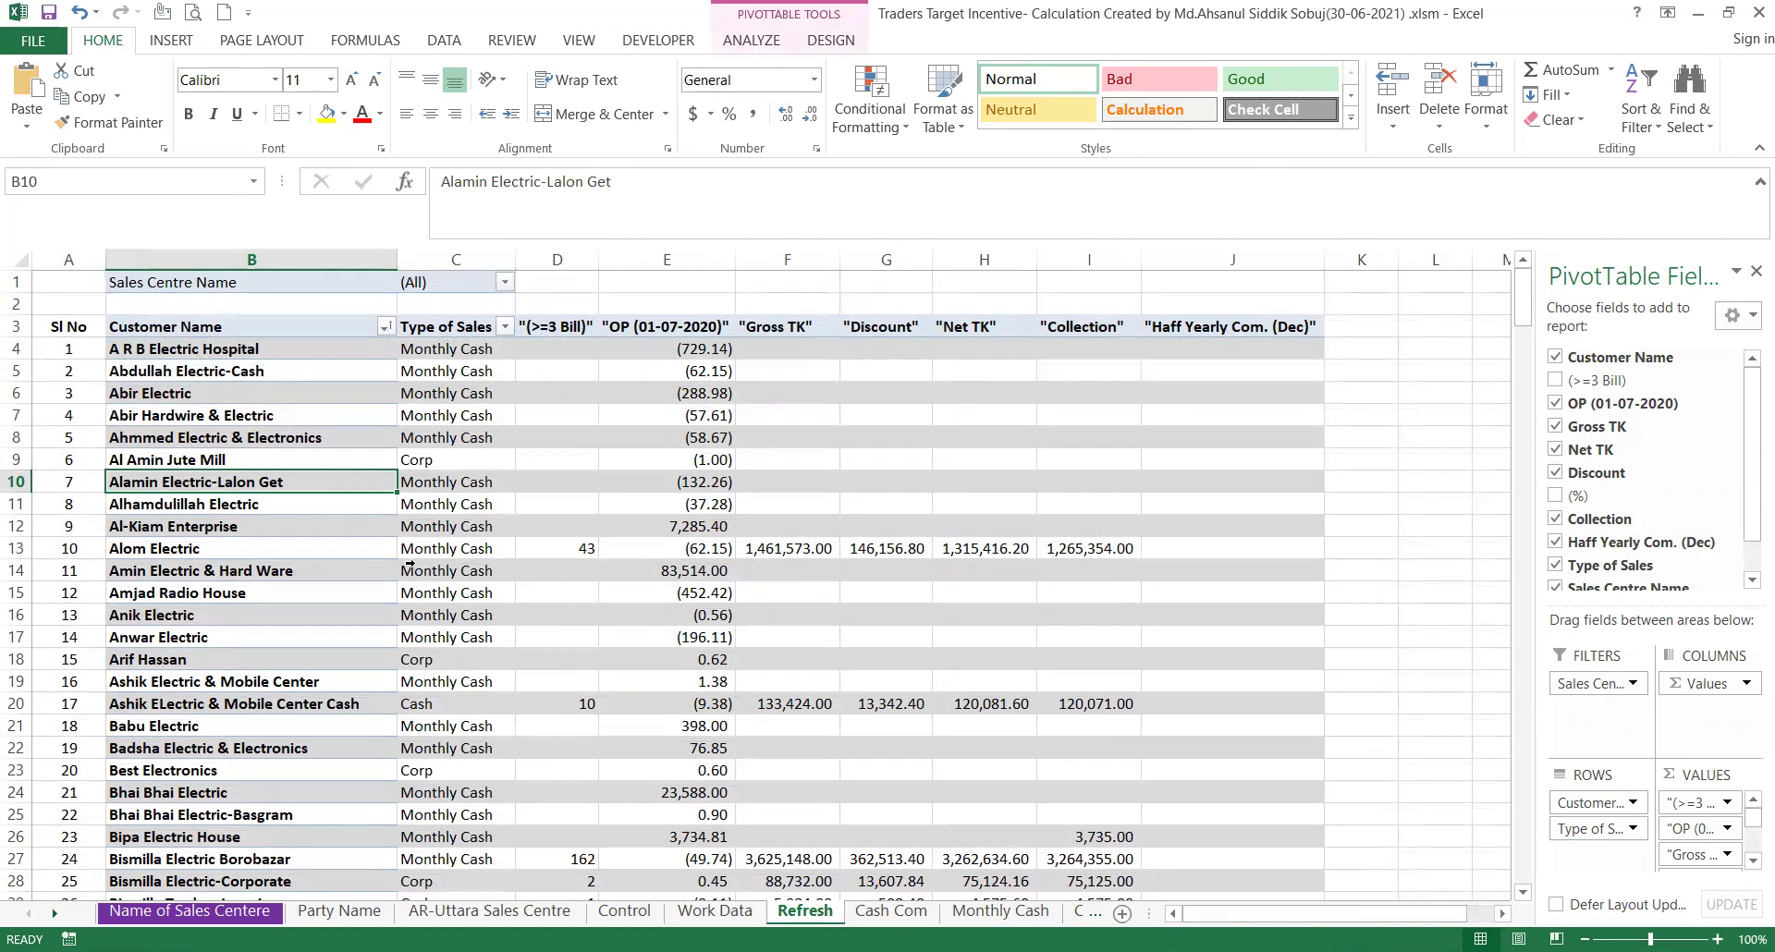
# On the Cash Com sheet, select all Type of Sales values so every party shows.
pyautogui.click(890, 913)
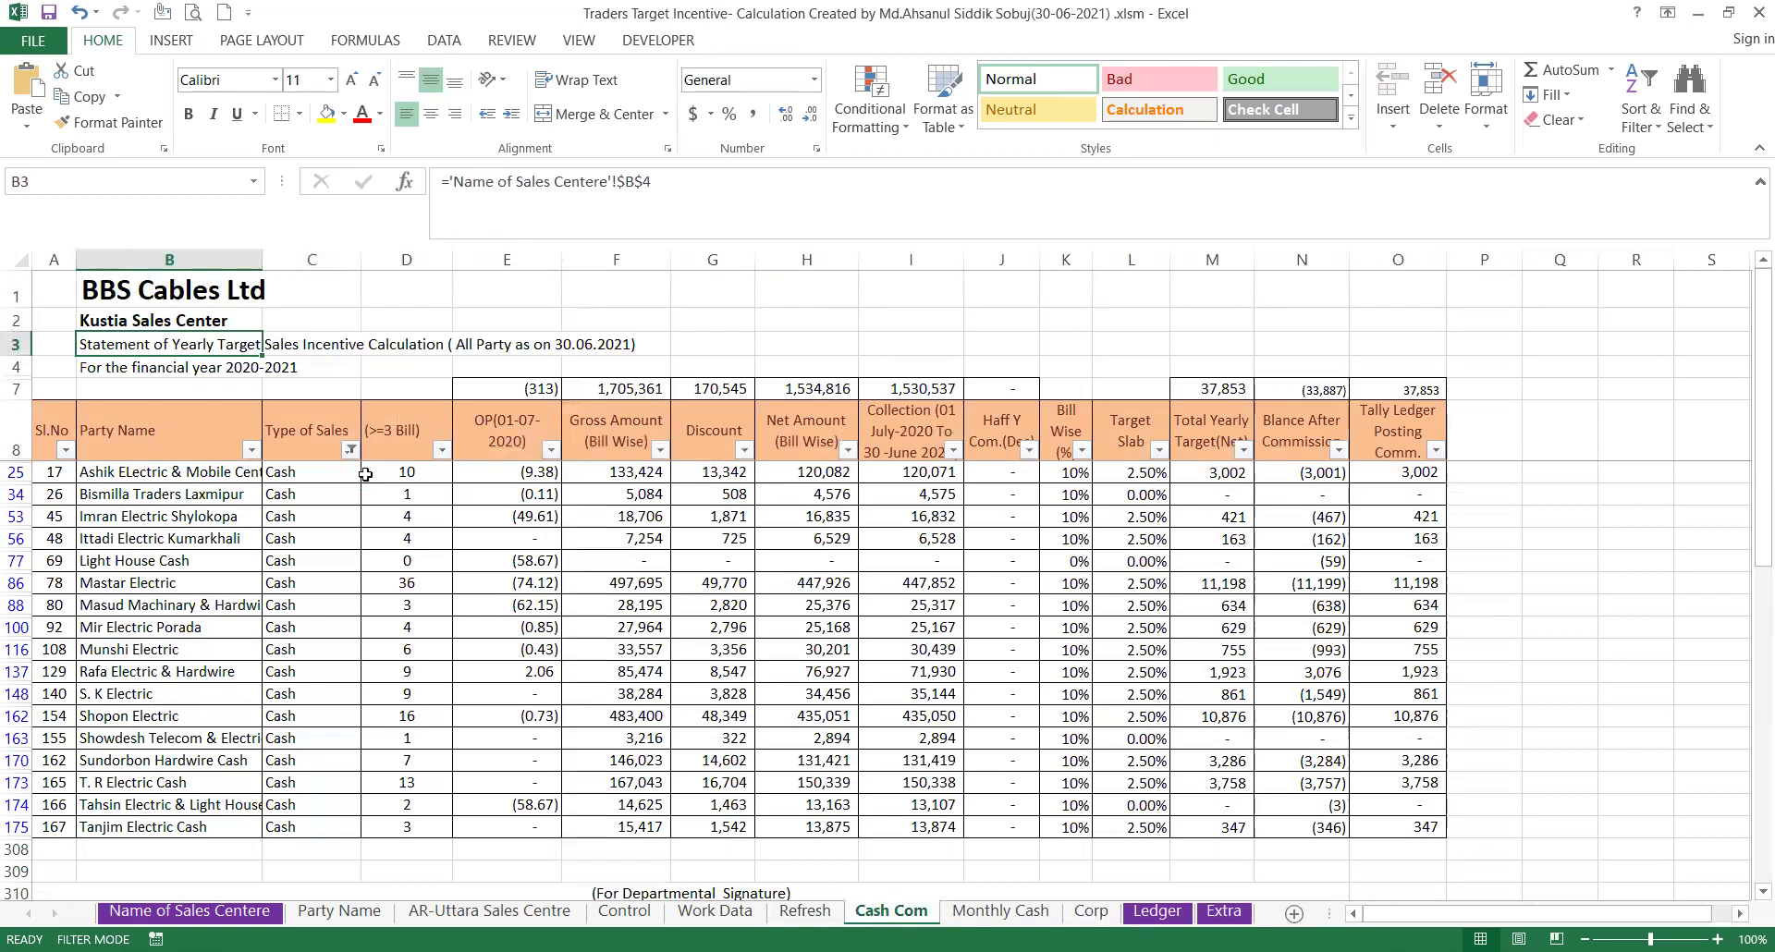
pyautogui.click(351, 450)
pyautogui.click(153, 675)
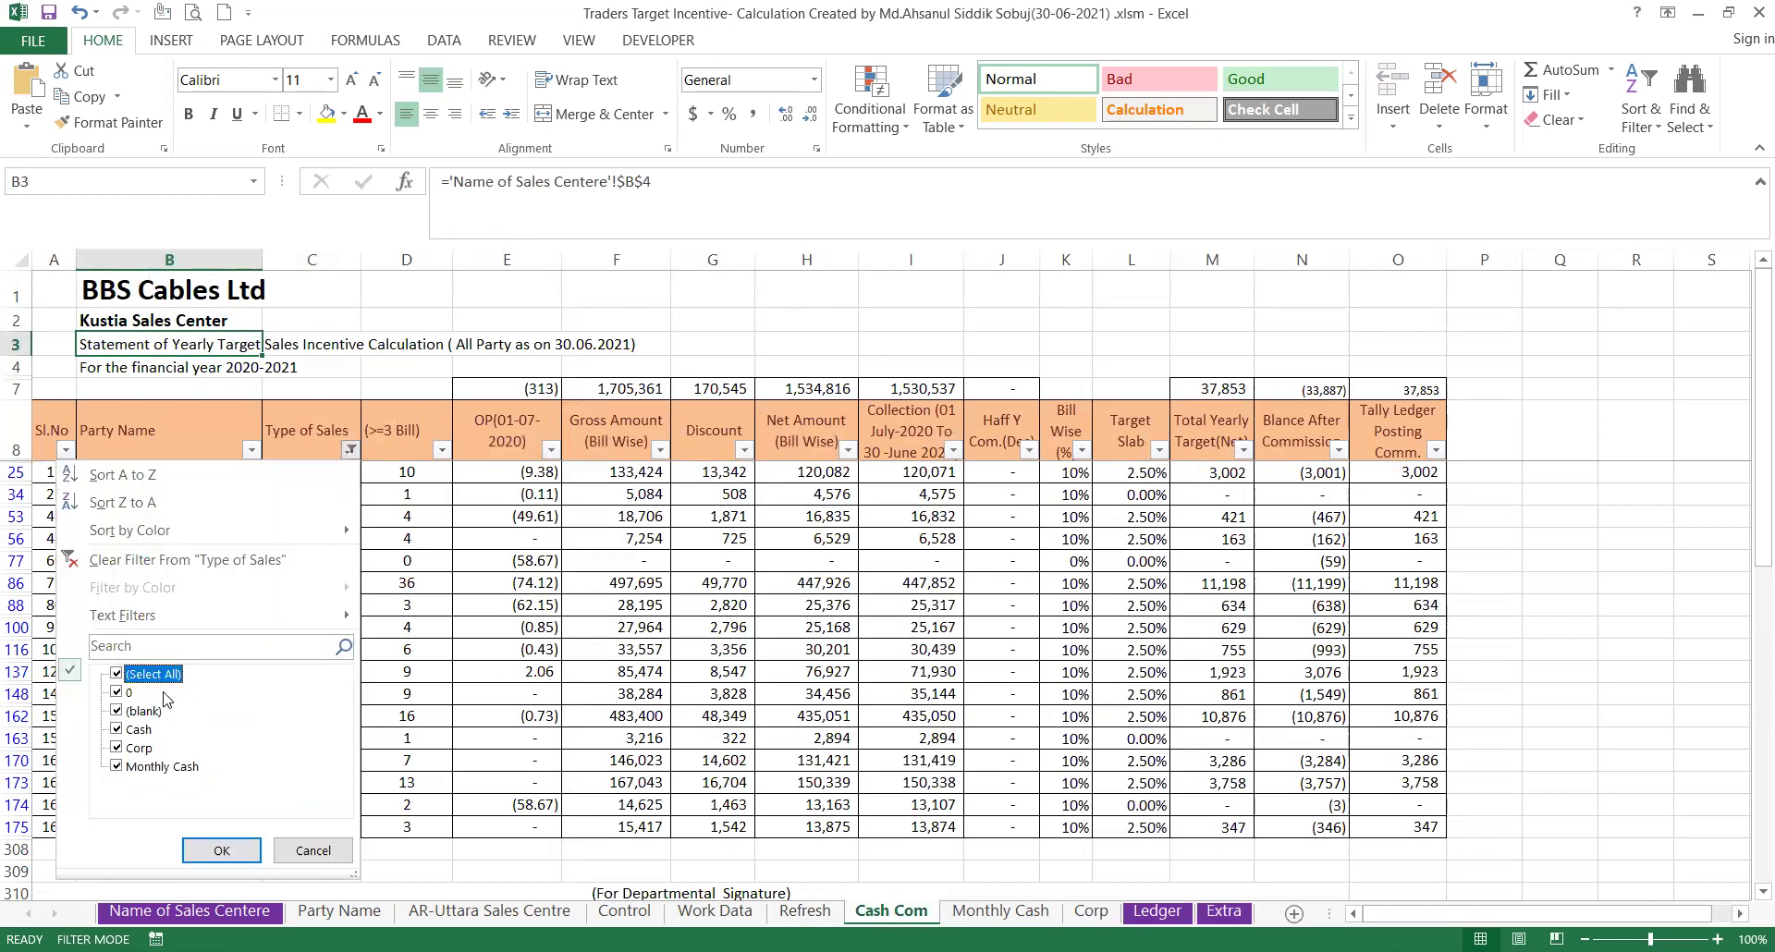
pyautogui.click(222, 850)
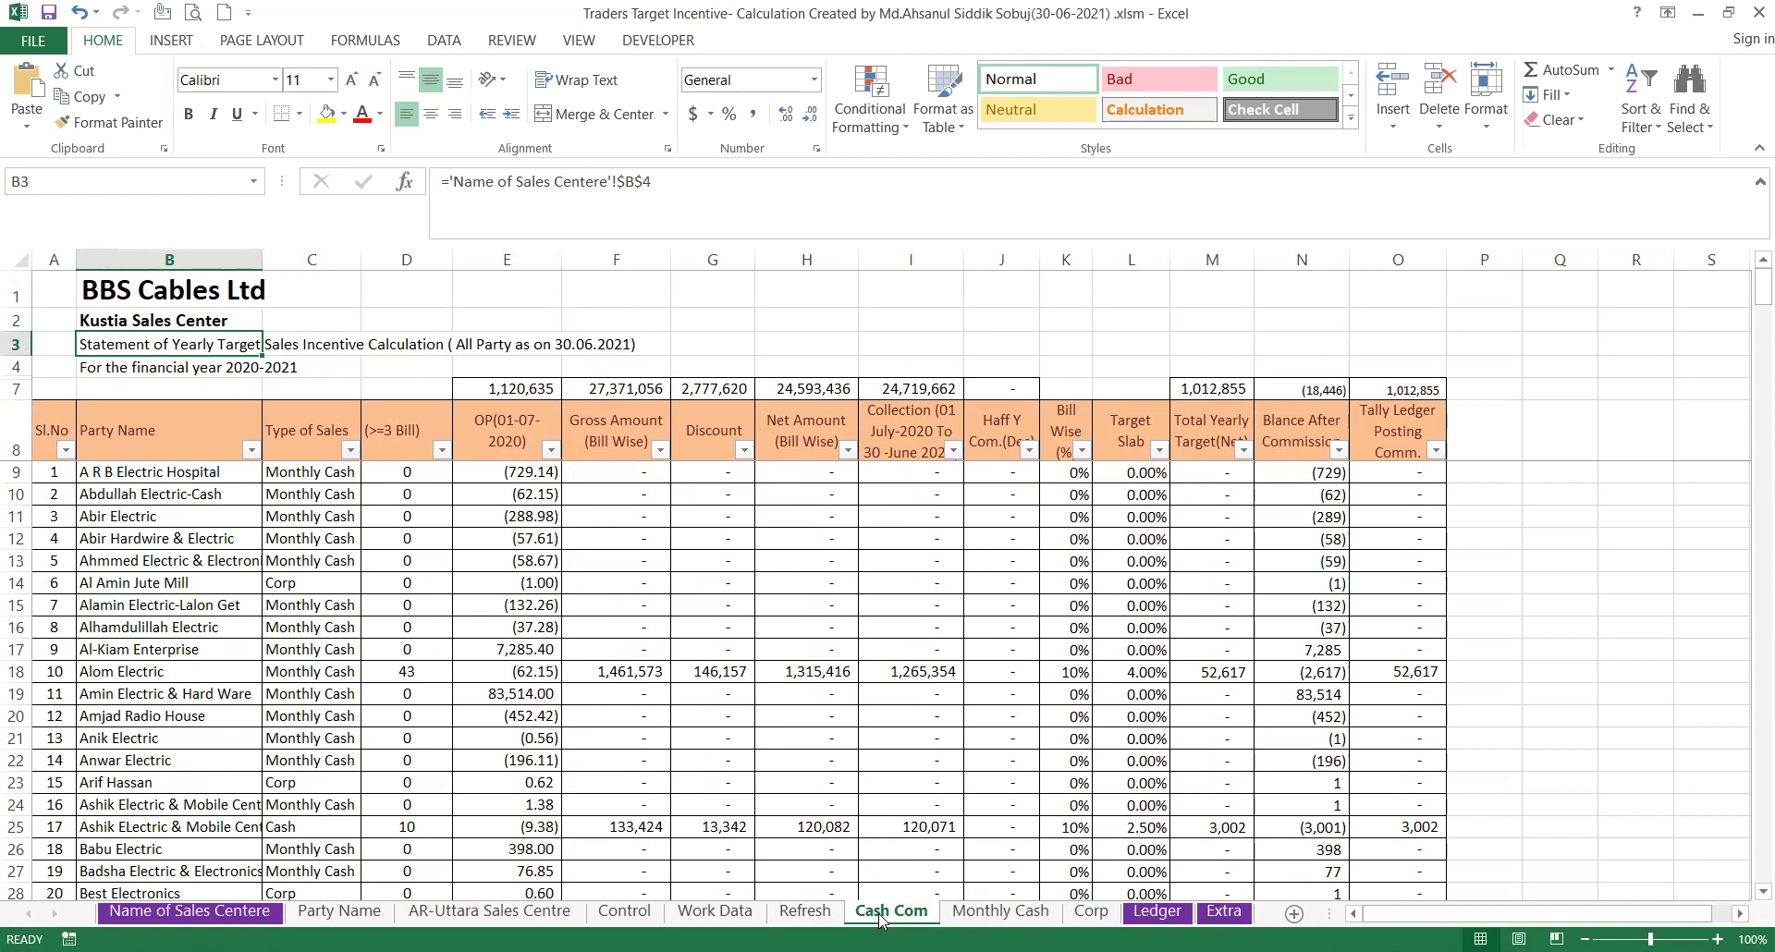
# Clear the Type of Sales filter on the Monthly Cash sheet.
pyautogui.click(1000, 910)
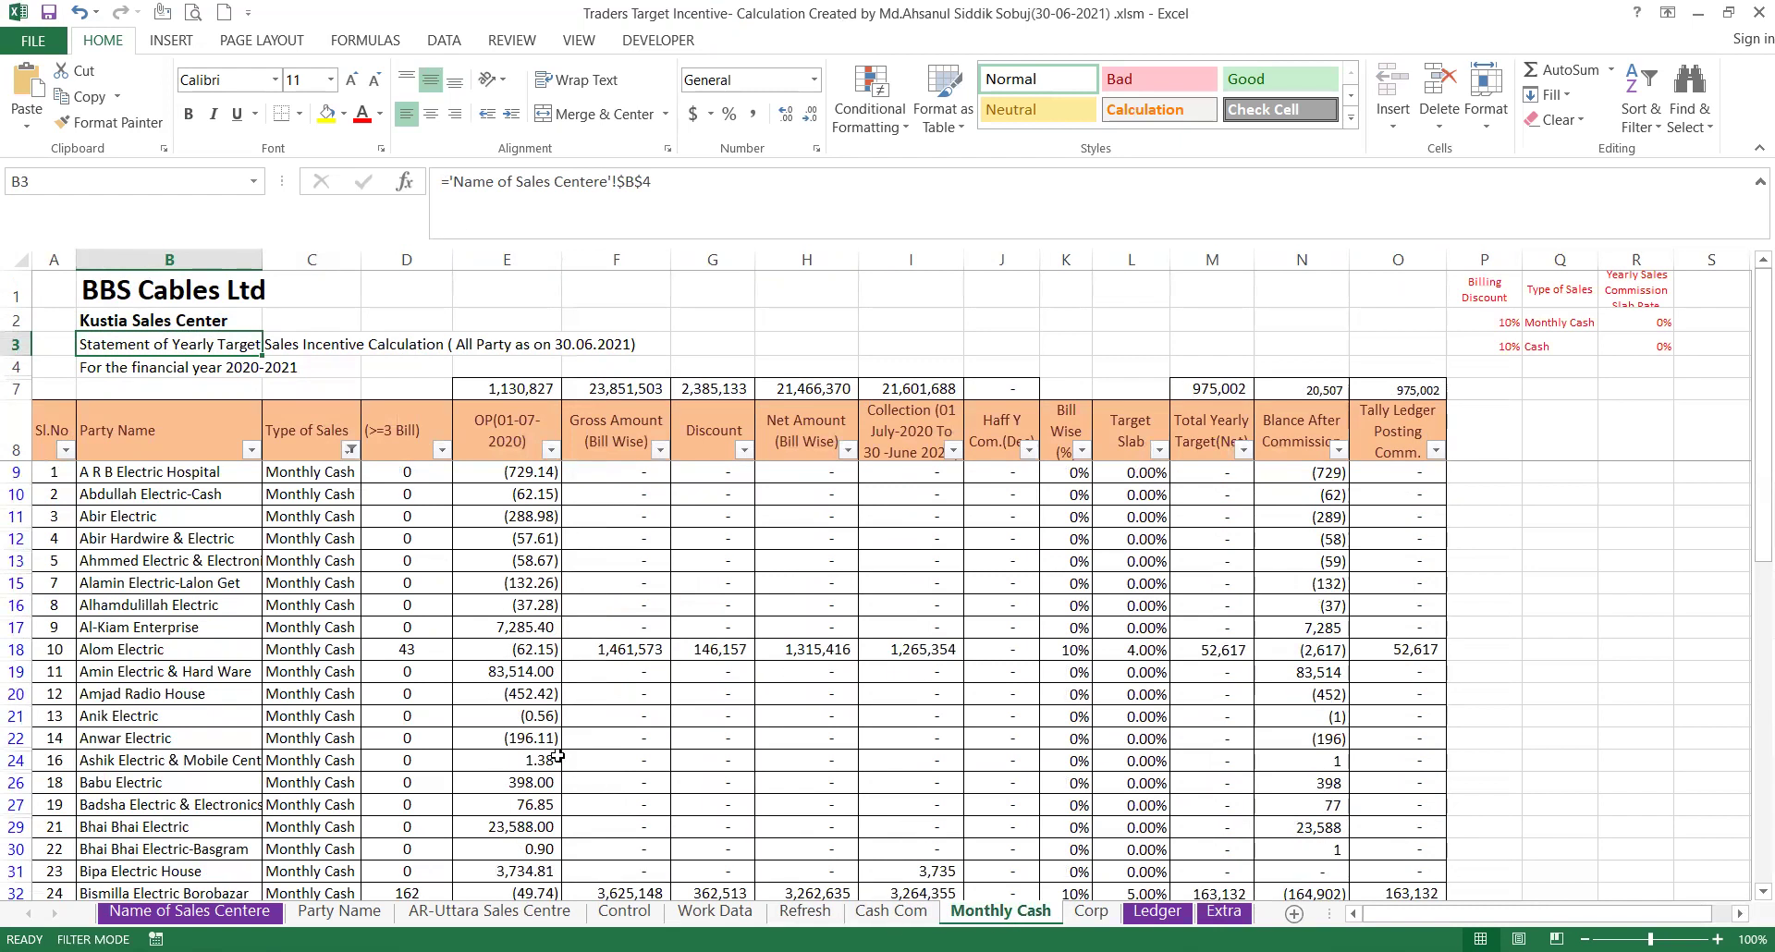
pyautogui.click(350, 450)
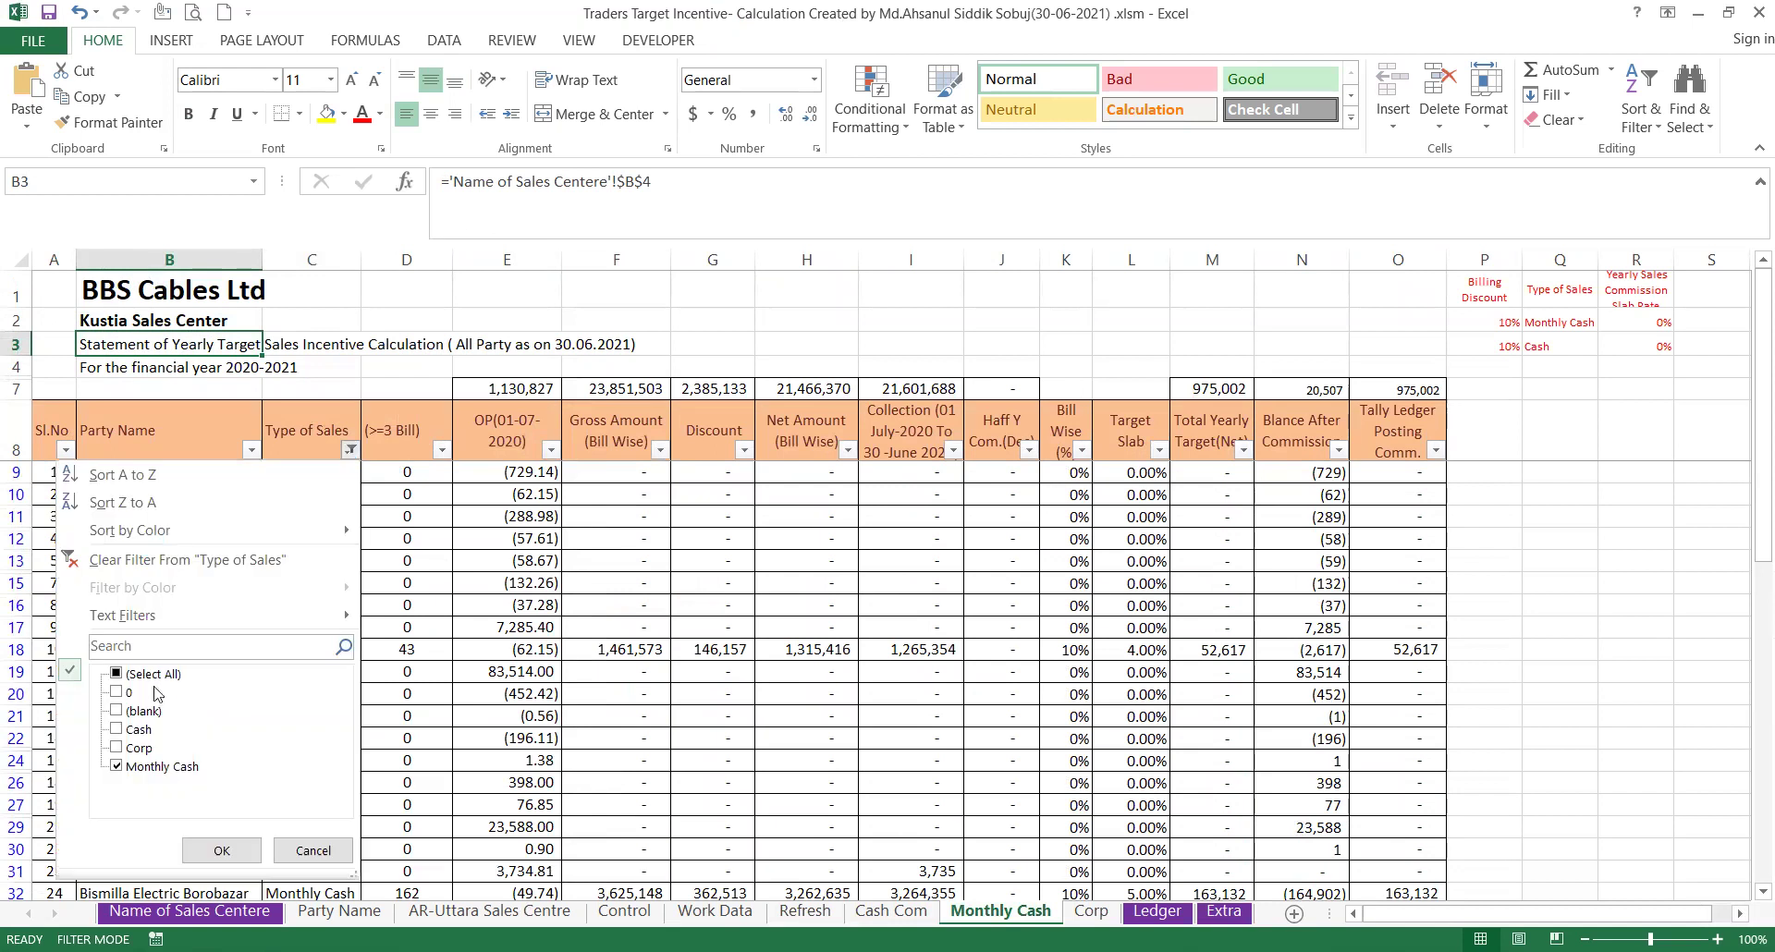
pyautogui.click(221, 850)
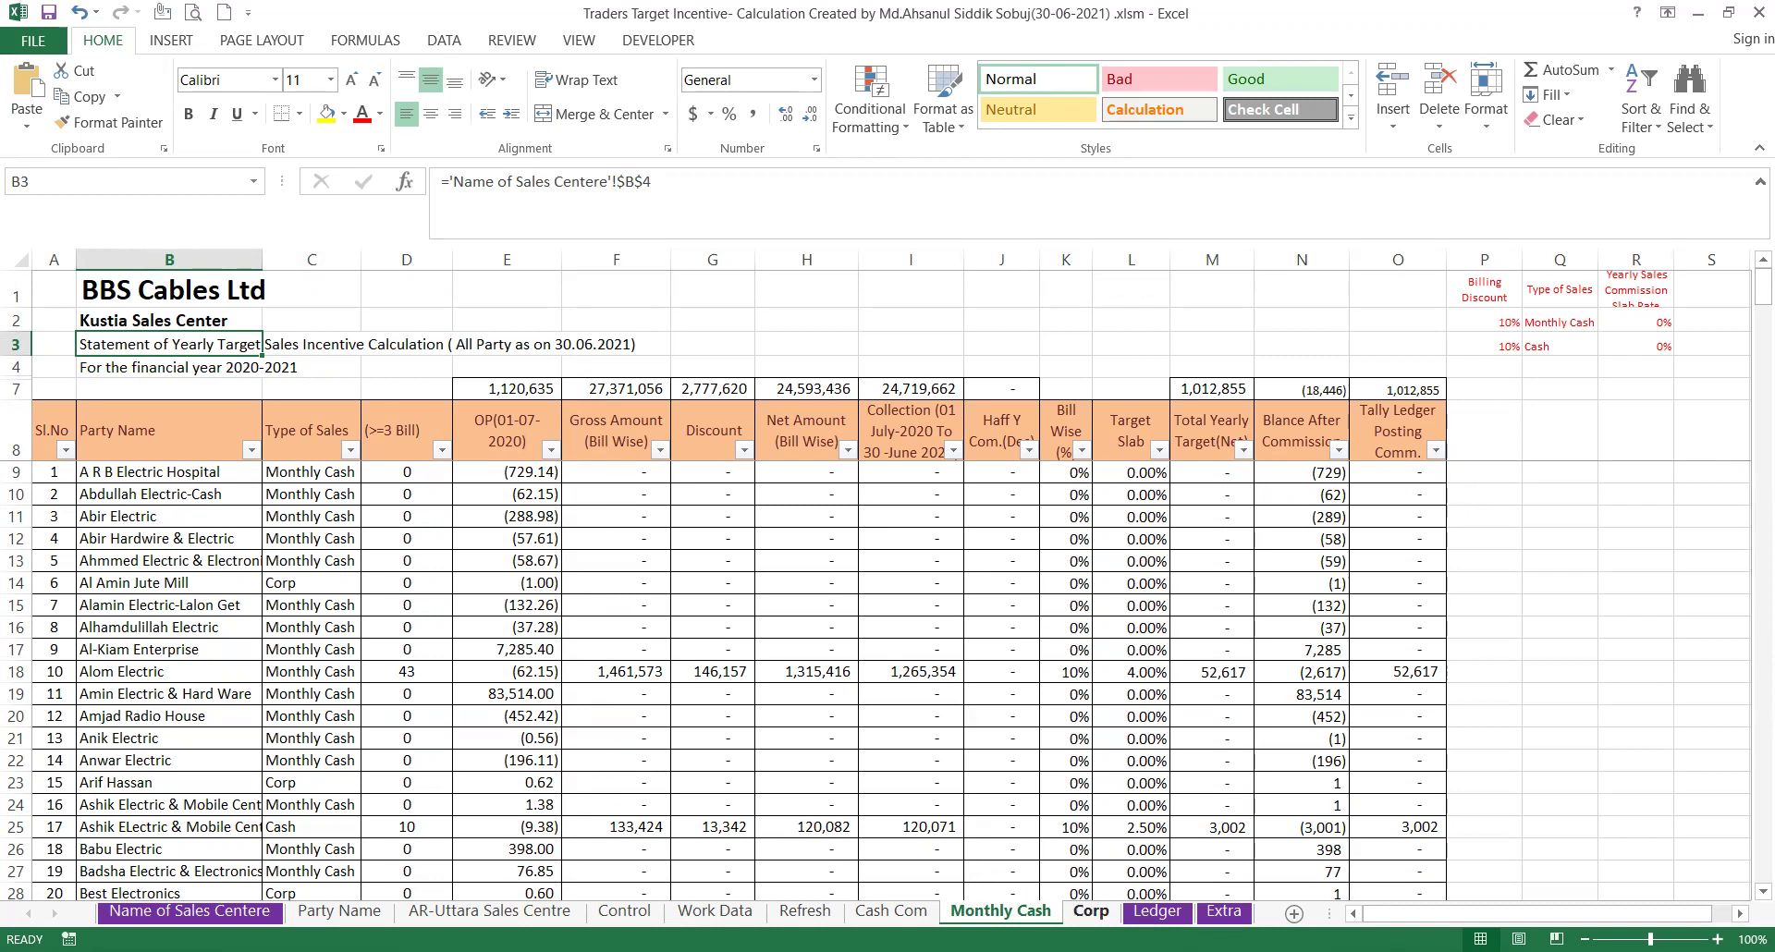
# Clear the Type of Sales filter on the Corp sheet, showing all 27,371,056 gross.
pyautogui.click(1091, 912)
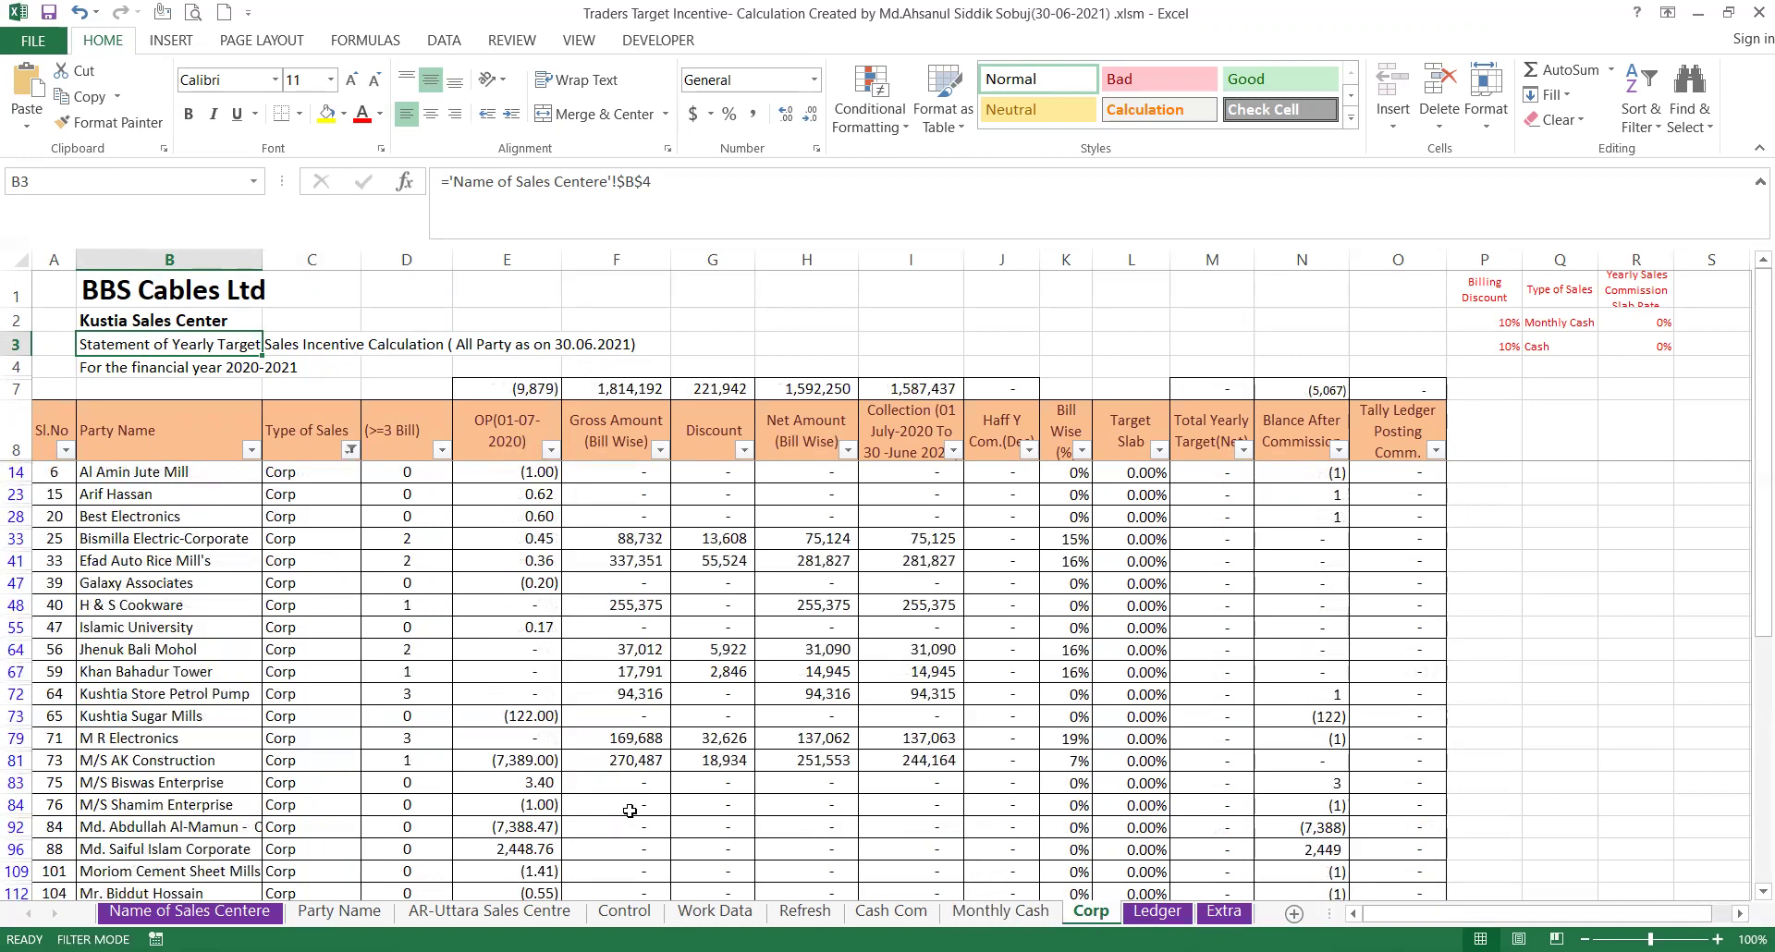
pyautogui.click(351, 449)
pyautogui.click(222, 850)
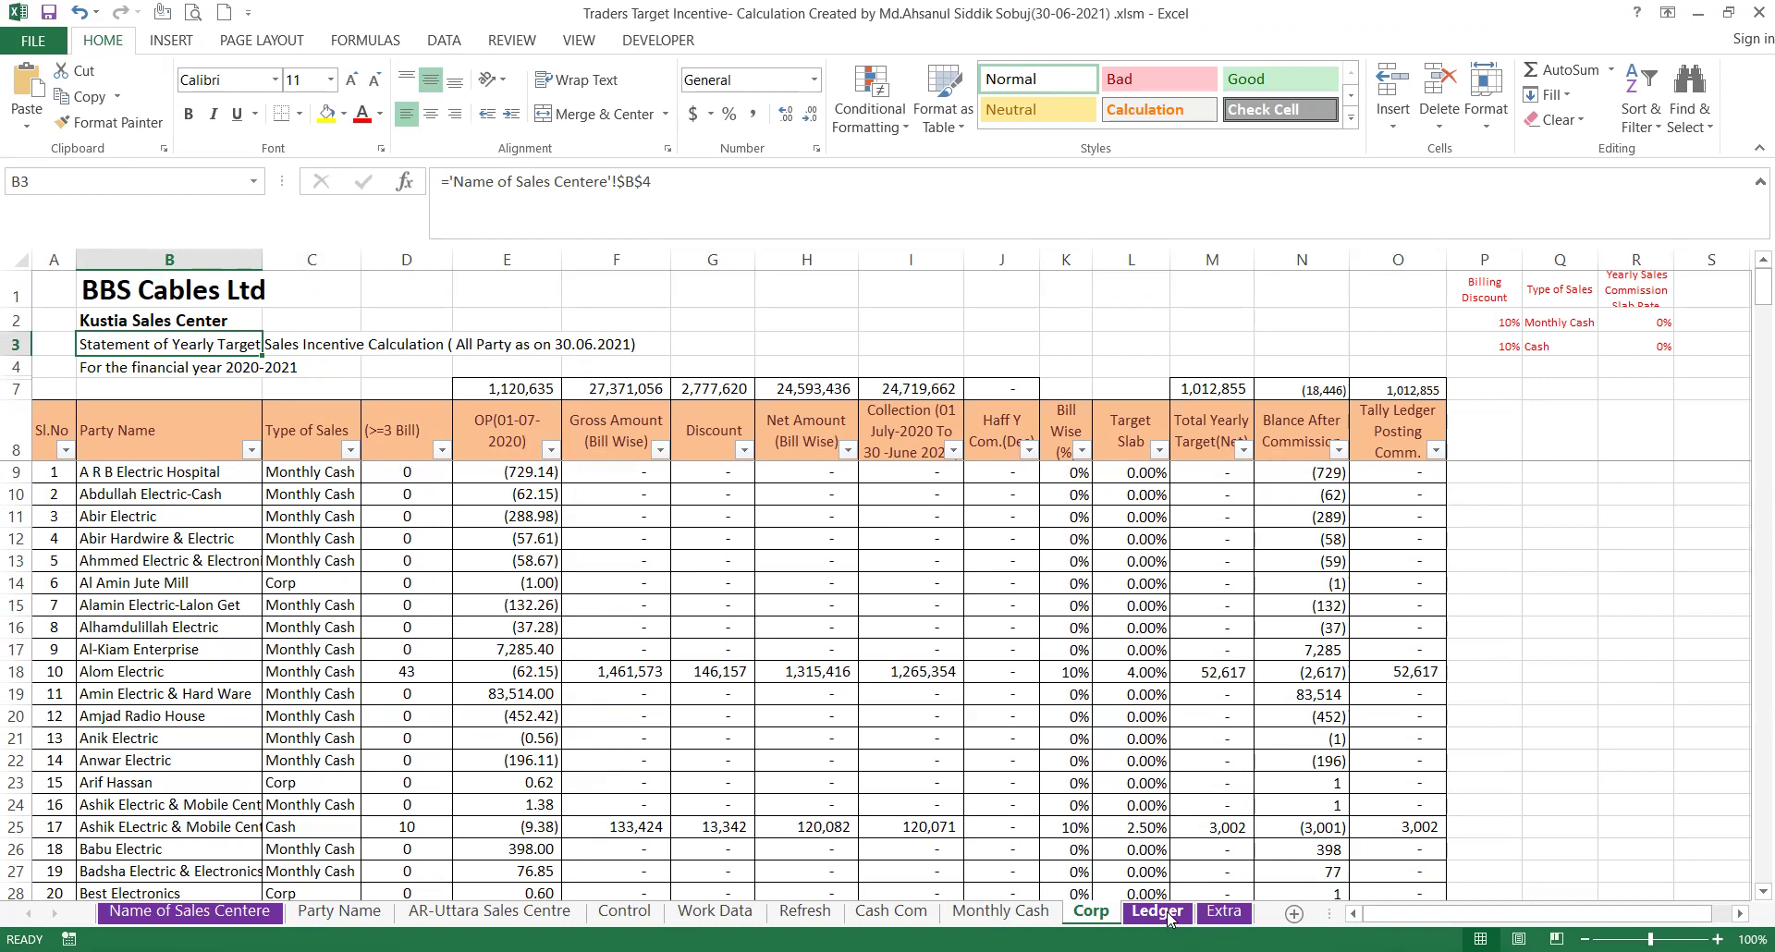
# Review the Ledger cash-party calculation, then view the Extra Commission statement sheet.
pyautogui.click(1158, 912)
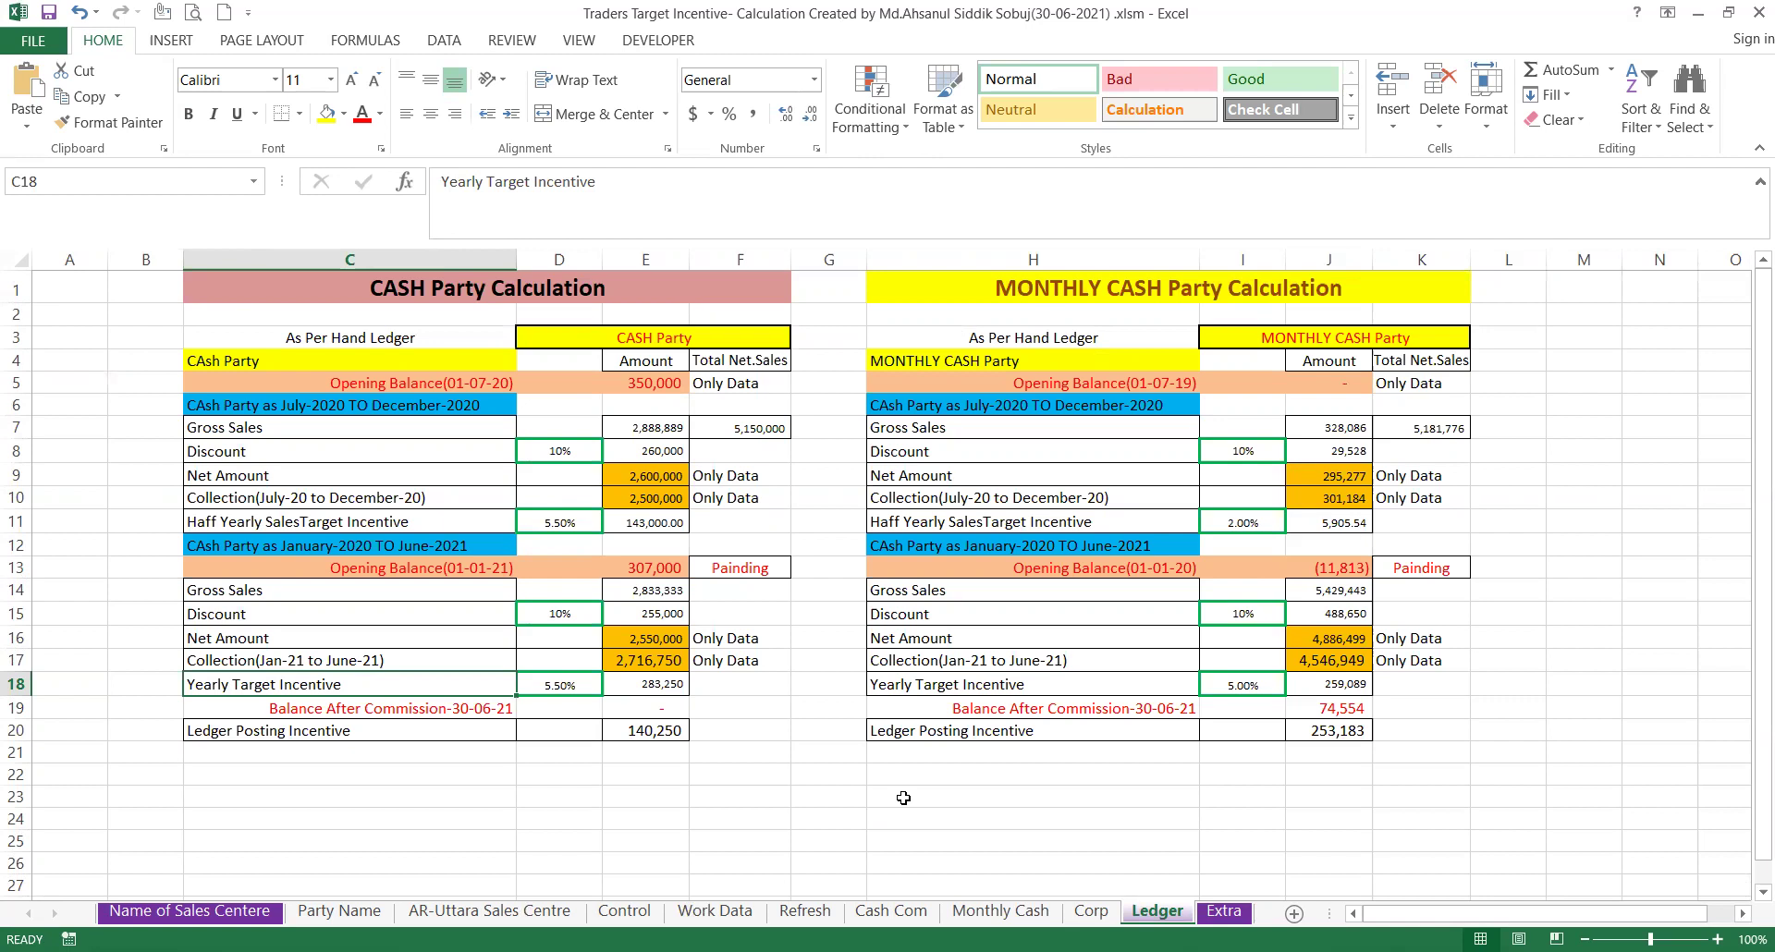
pyautogui.click(1222, 911)
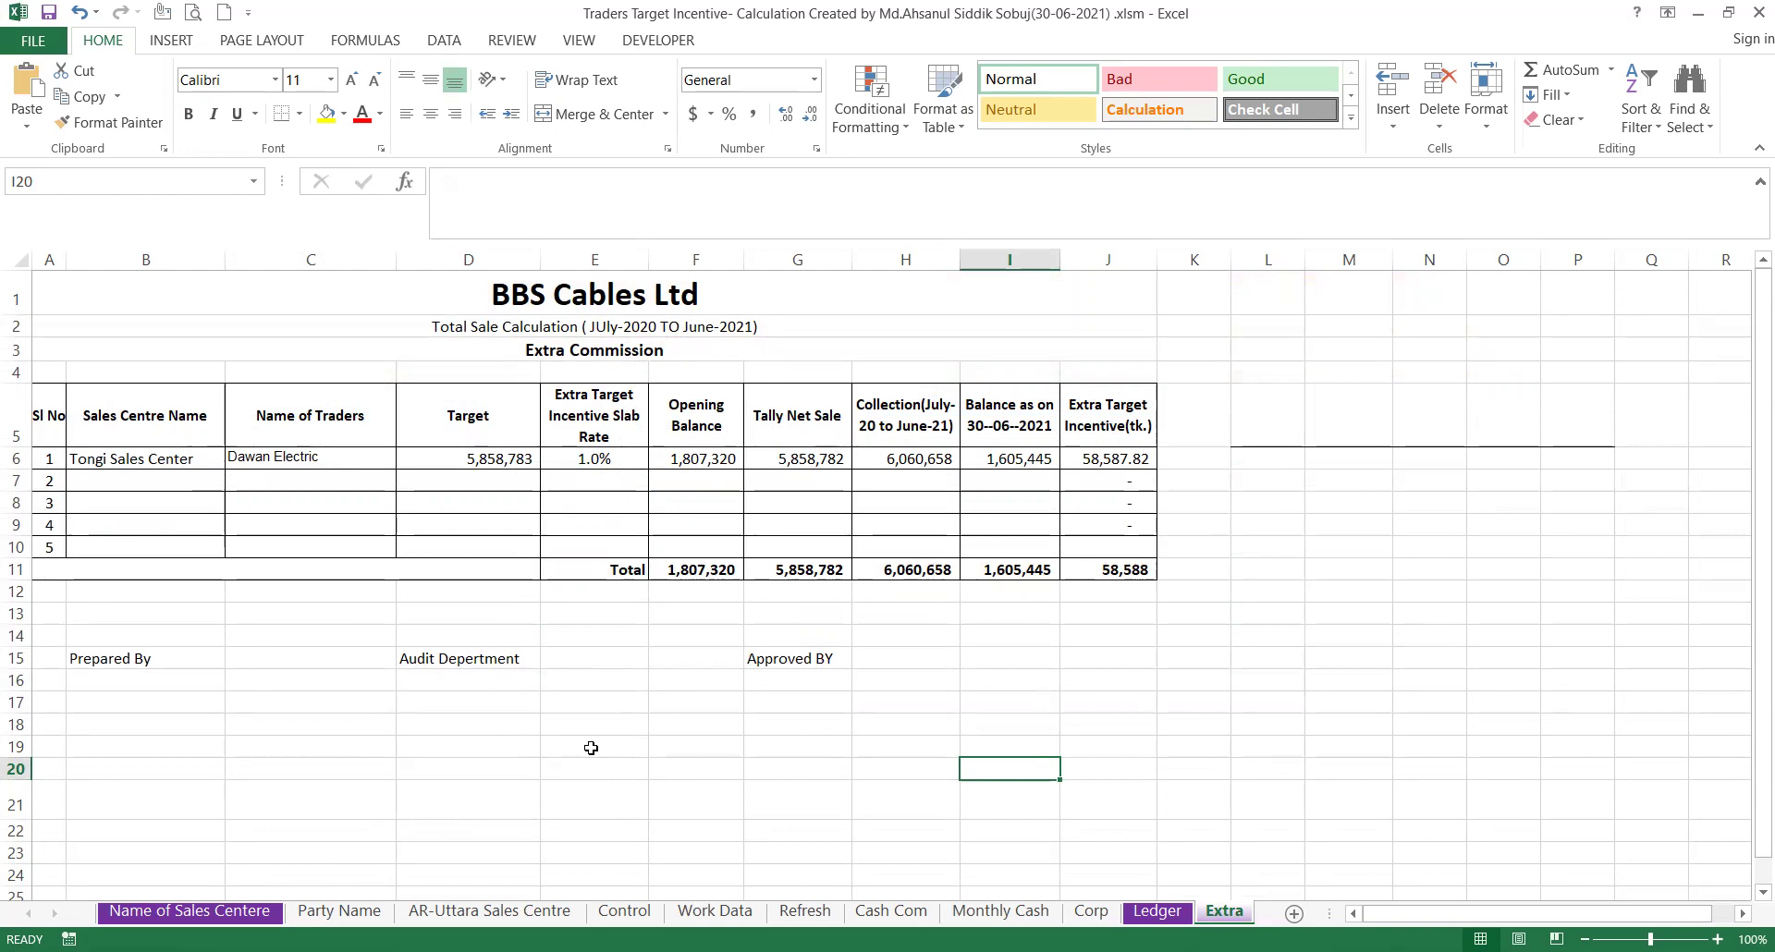
# Check the company name, sales centre, financial year and branch accountant cells on Name of Sales Centere.
pyautogui.click(207, 915)
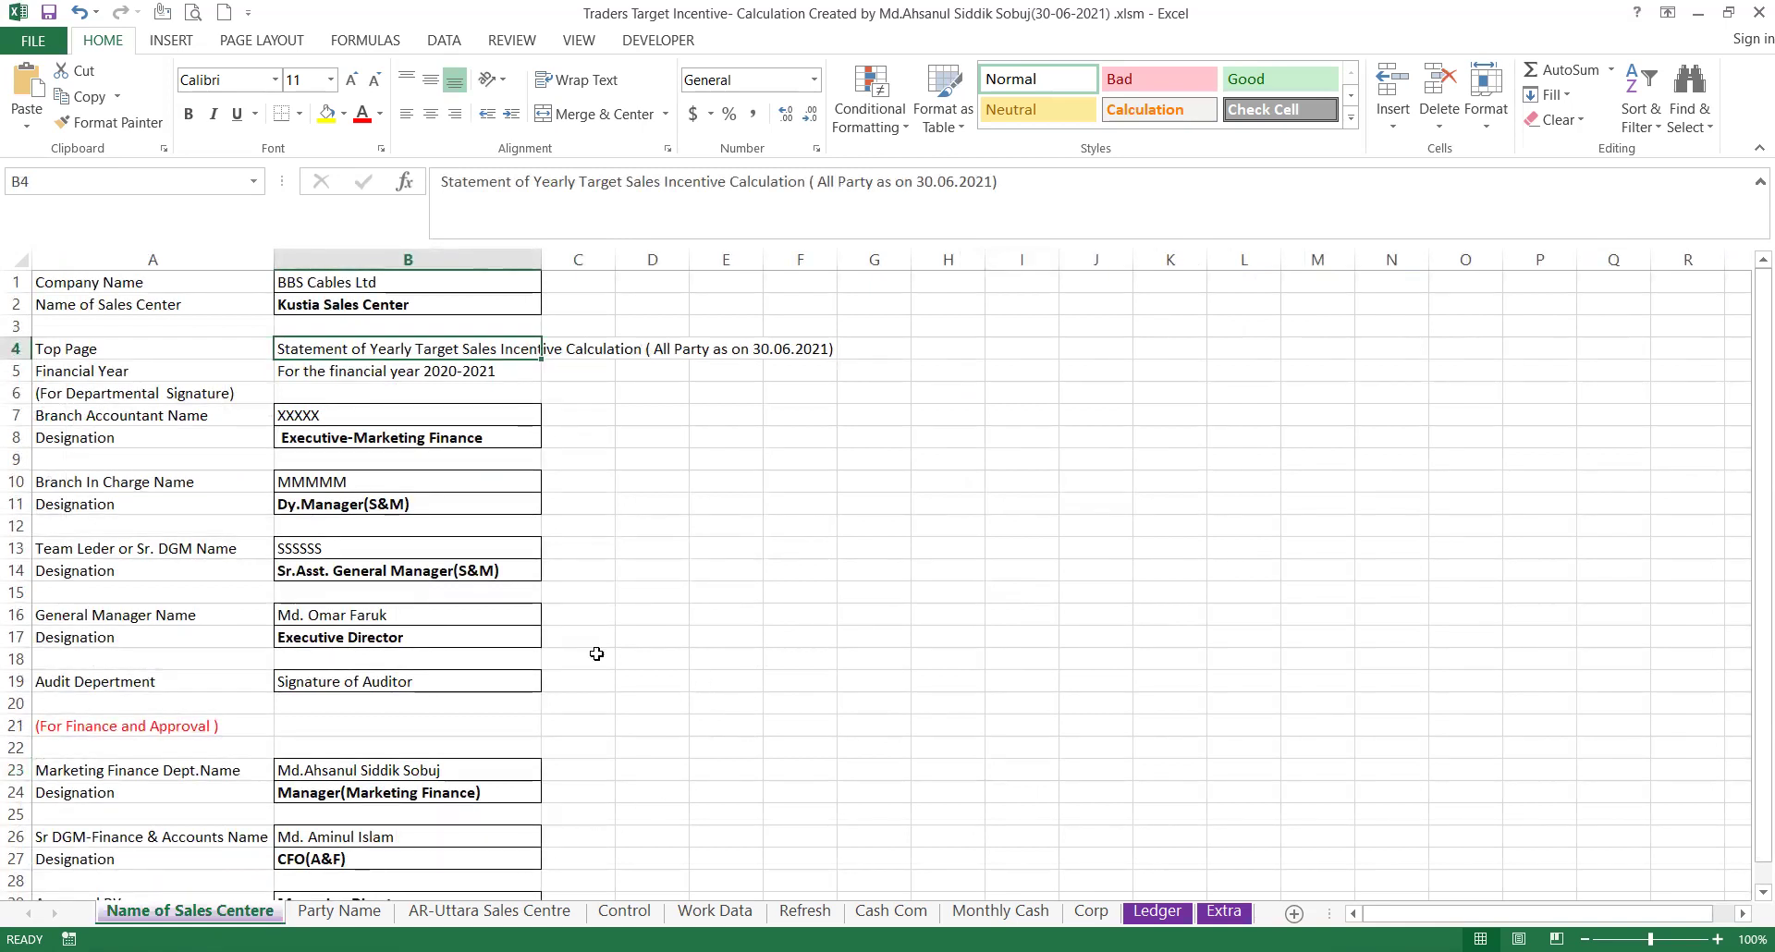
pyautogui.click(374, 285)
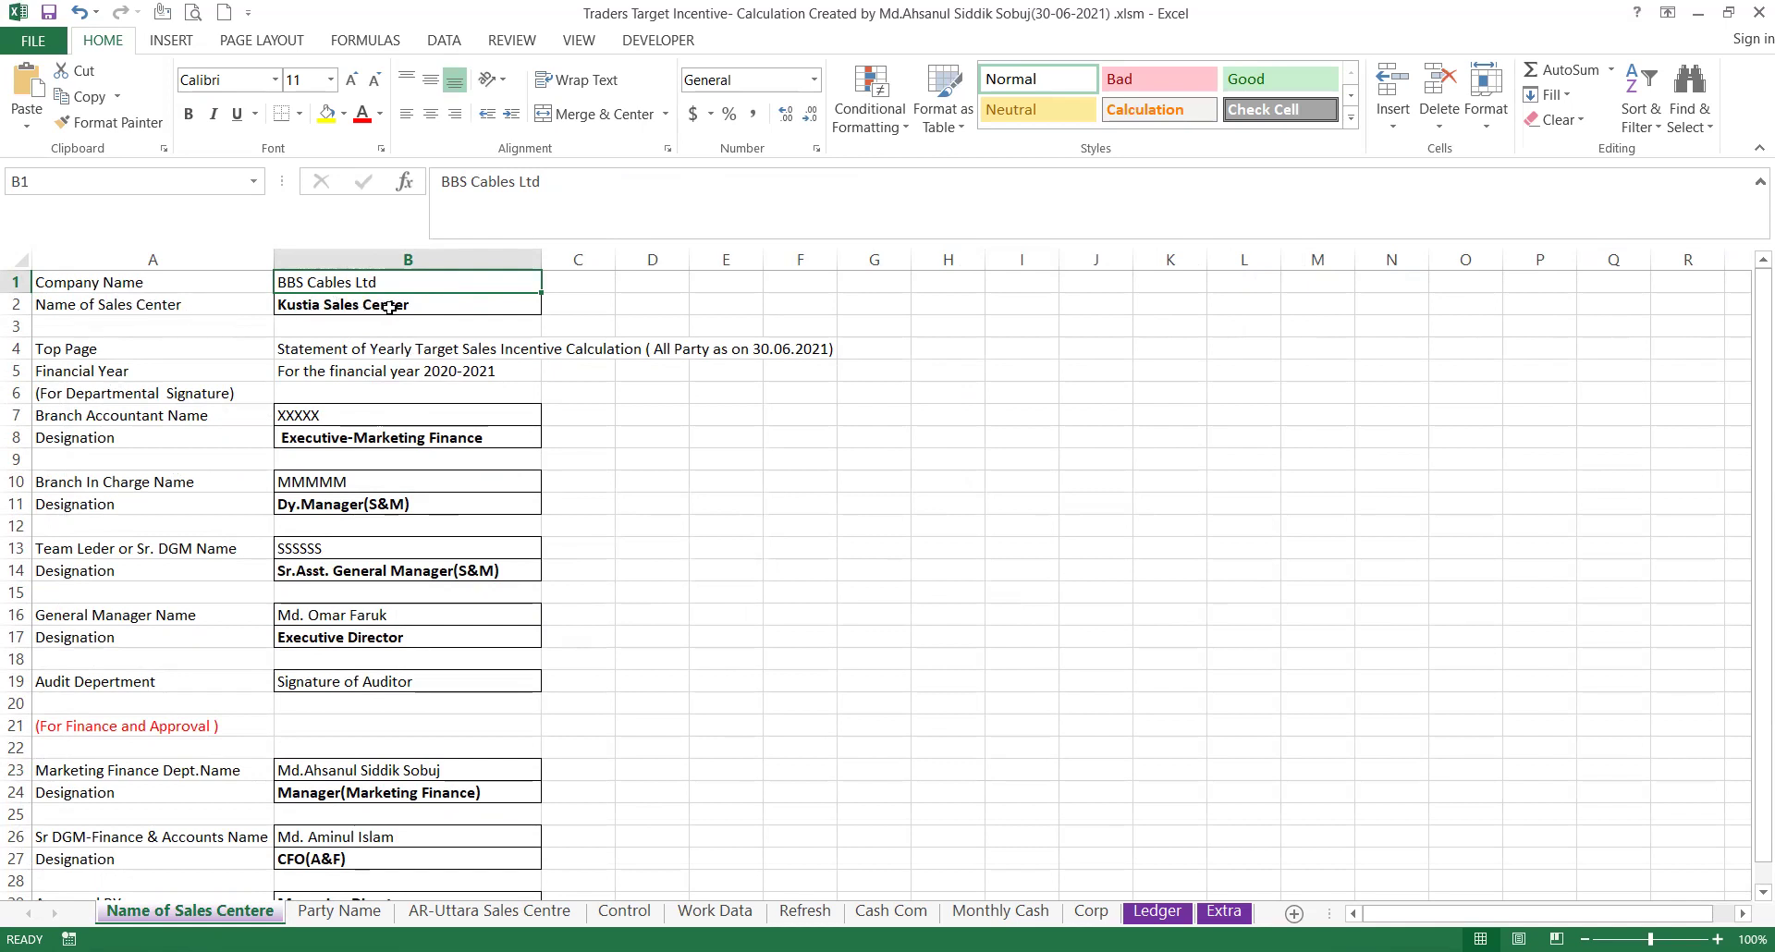
pyautogui.click(419, 304)
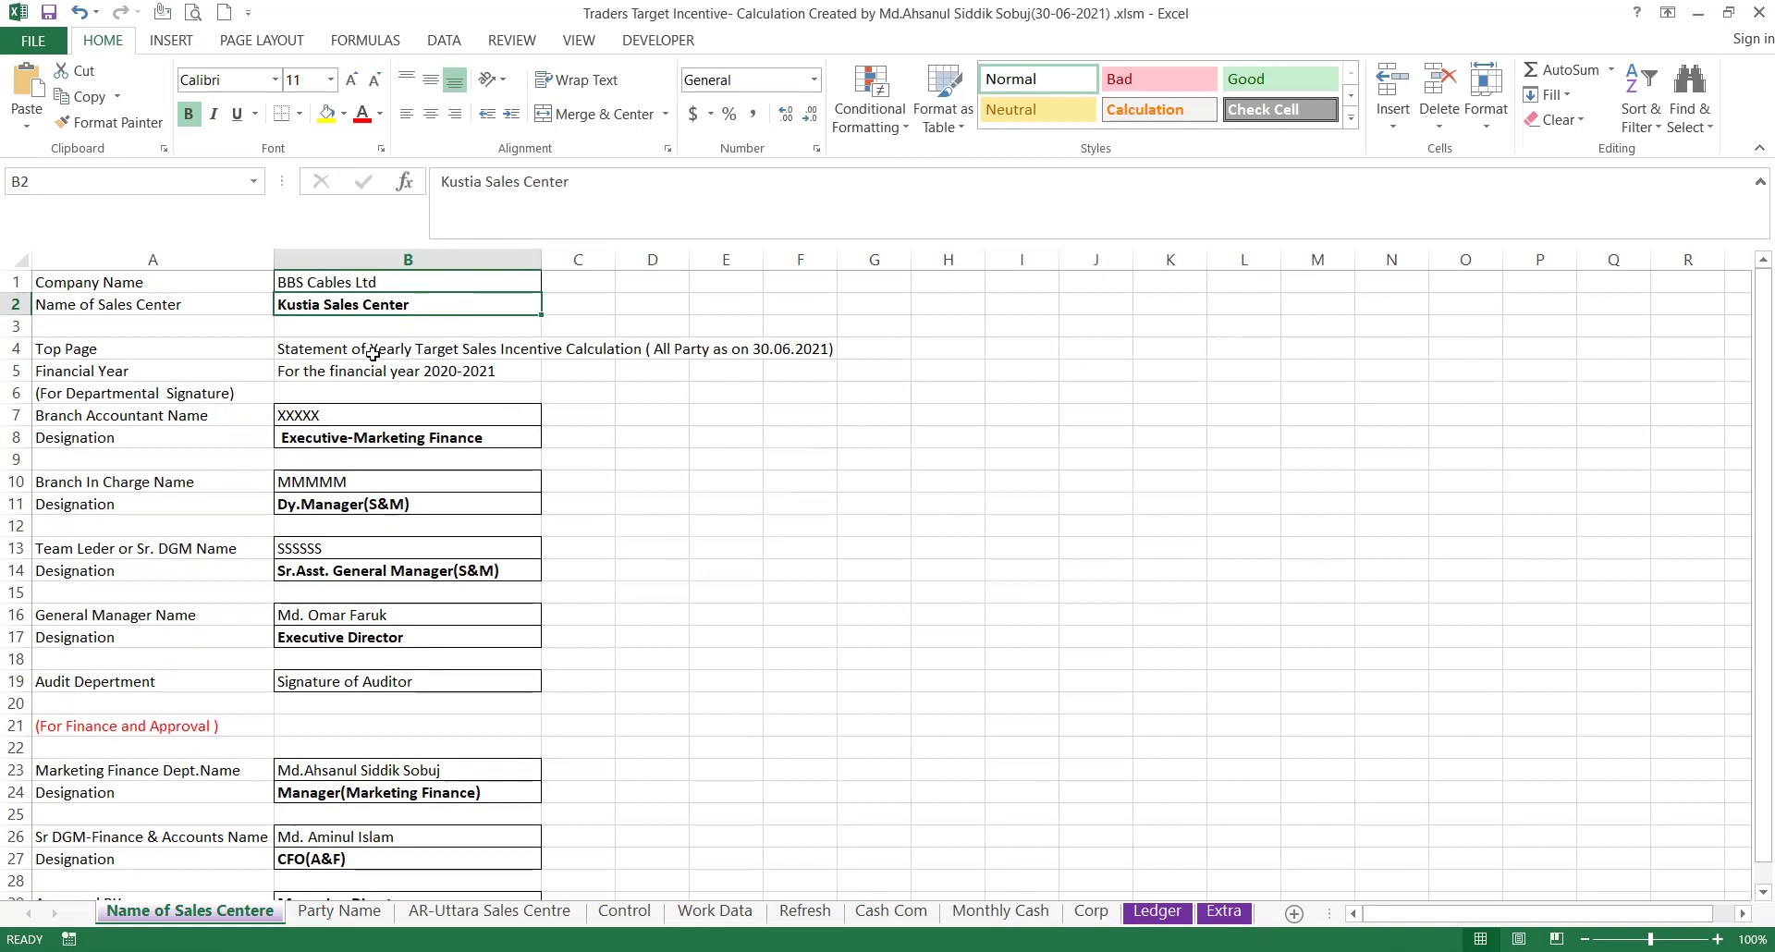
pyautogui.click(211, 372)
pyautogui.click(306, 372)
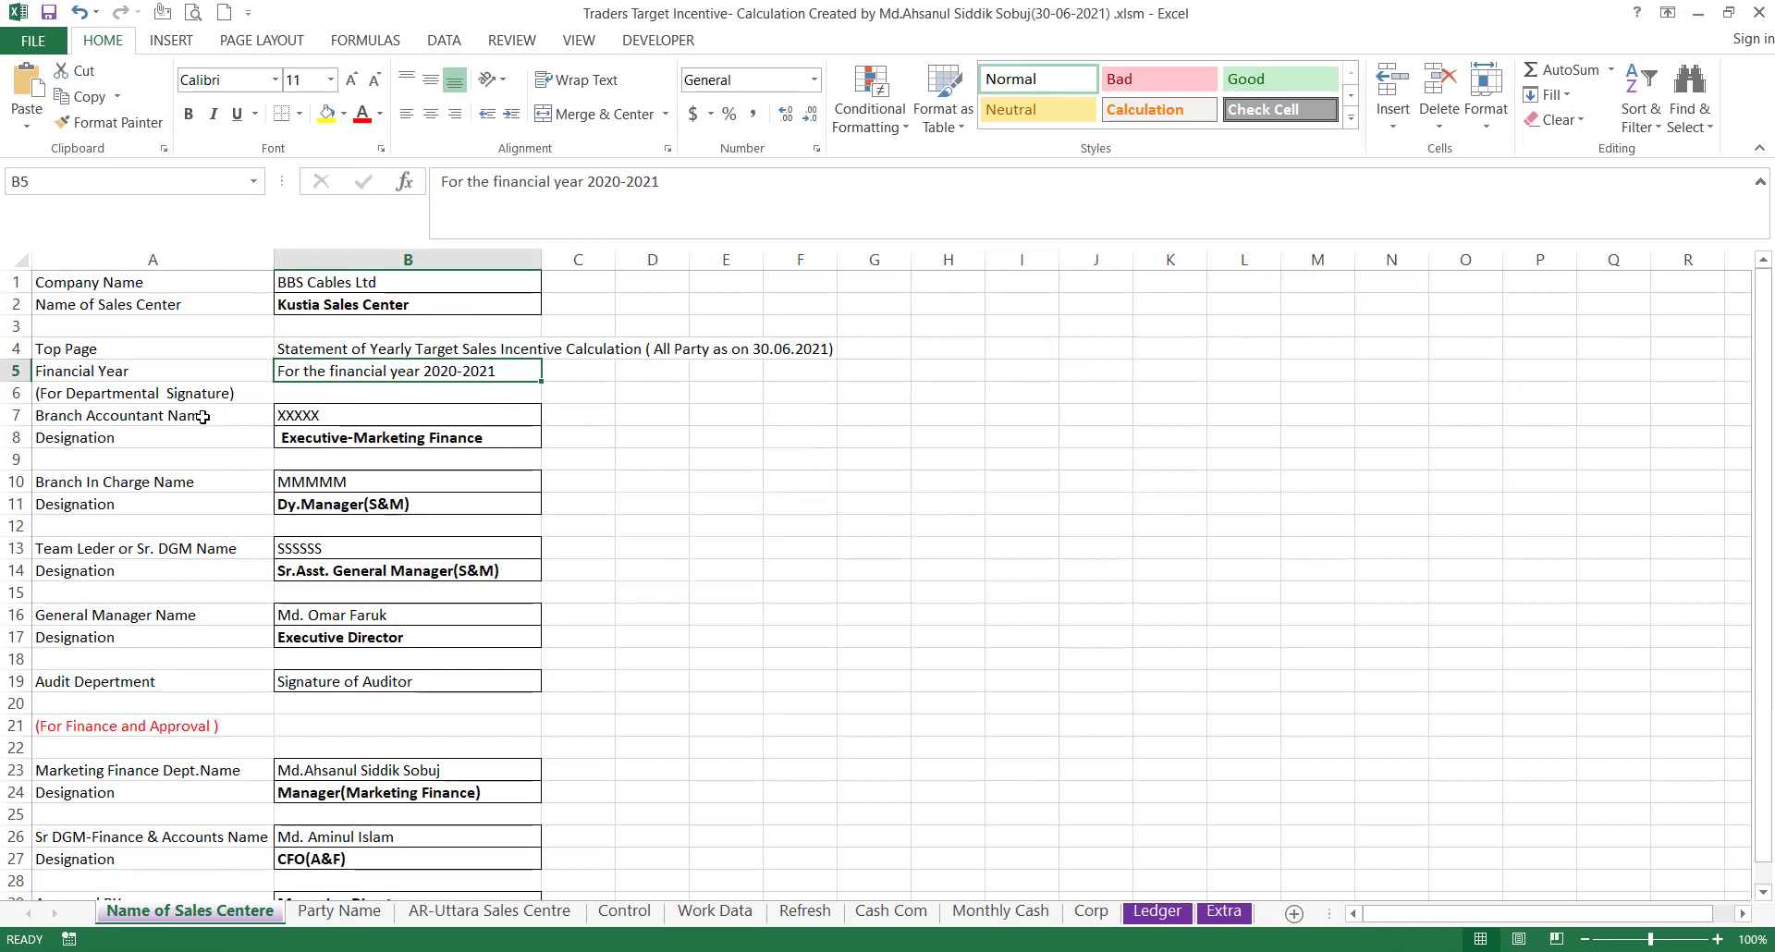
pyautogui.click(355, 417)
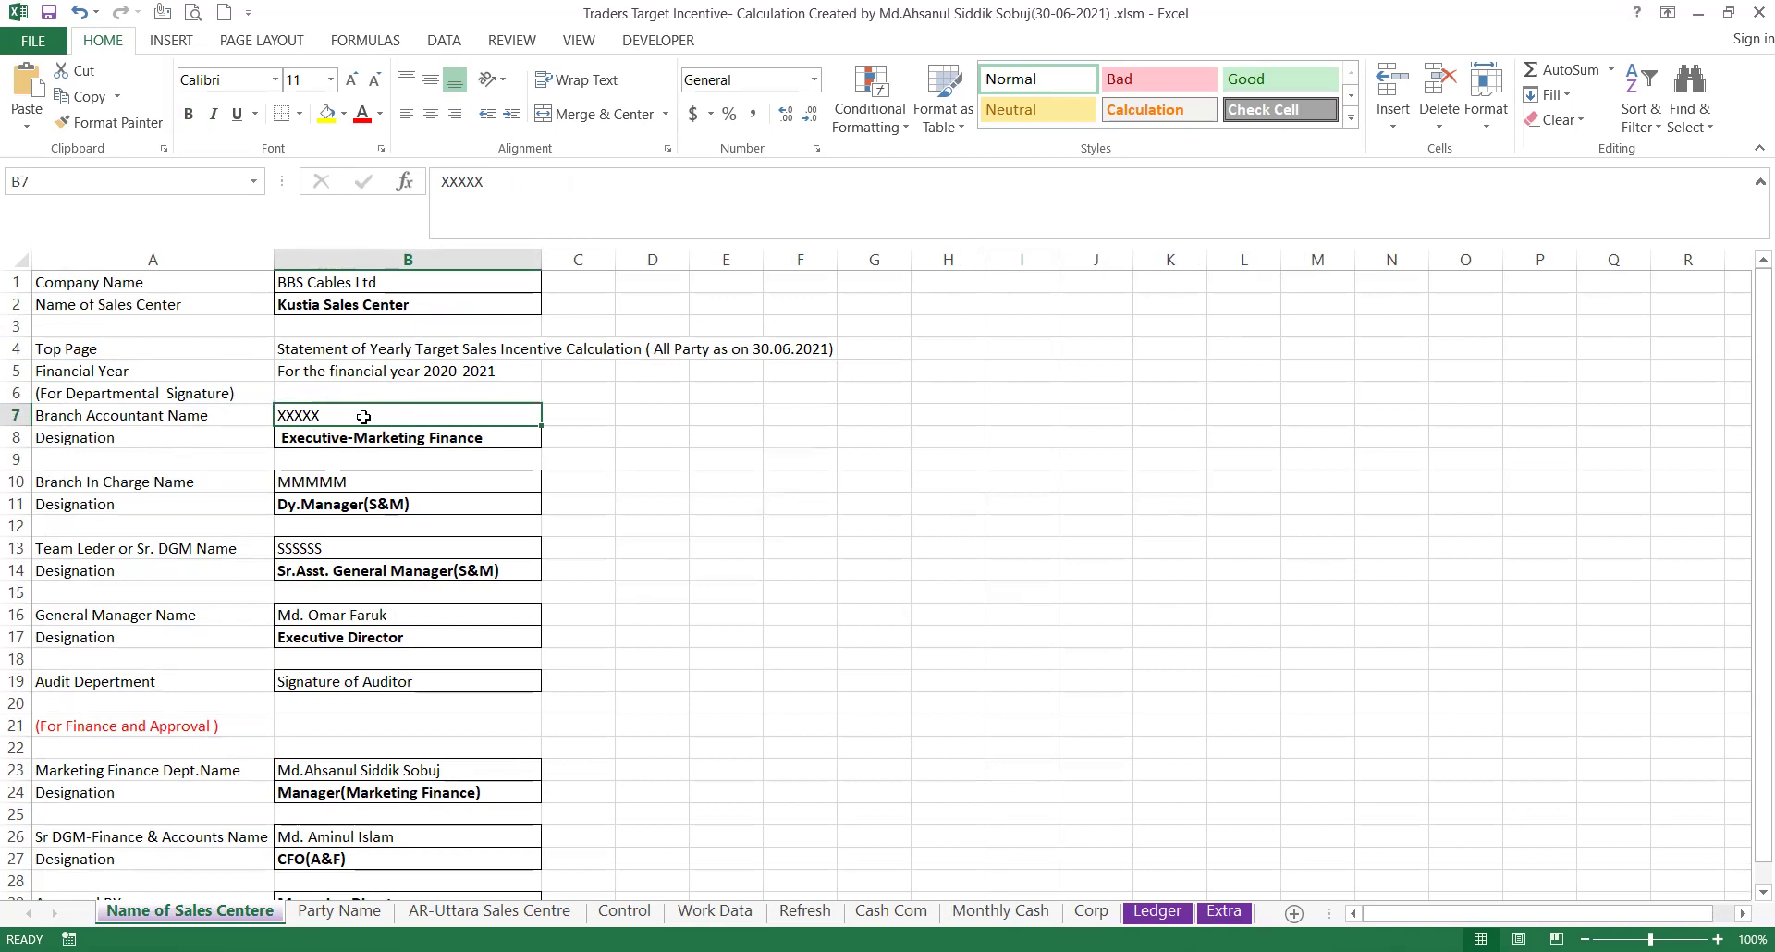
pyautogui.click(388, 305)
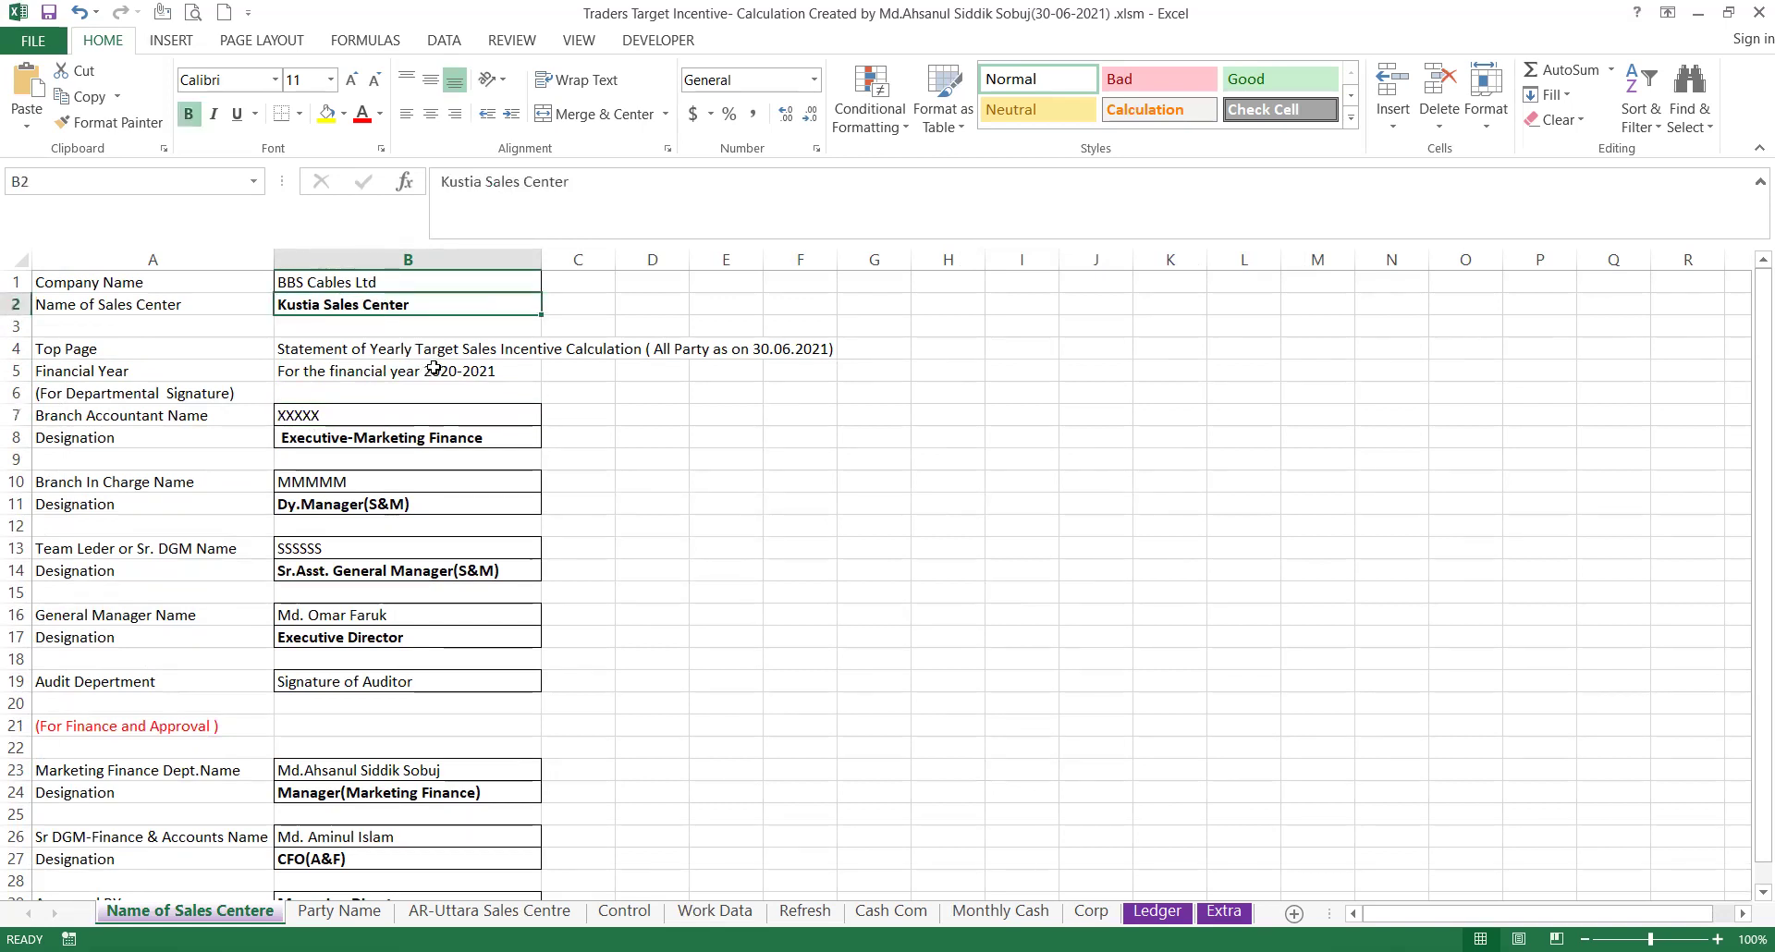
# Replace Kustia with Chittogram Metro in the sales centre name.
pyautogui.doubleClick(483, 194)
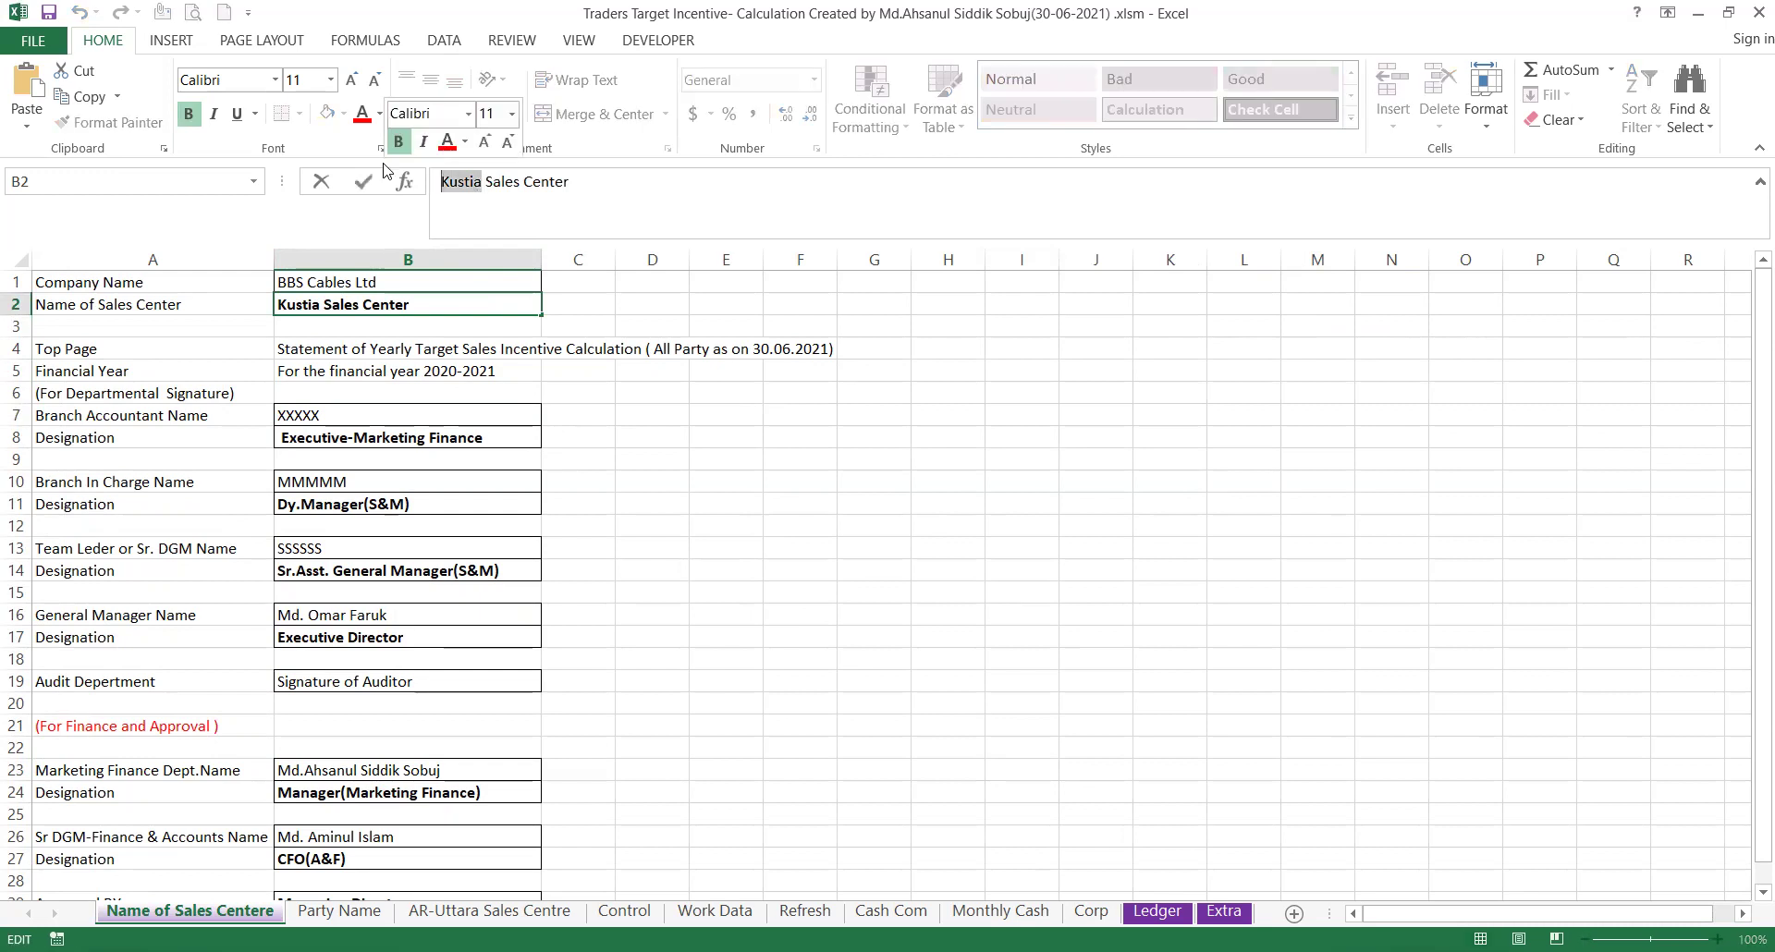
pyautogui.write('Chitta')
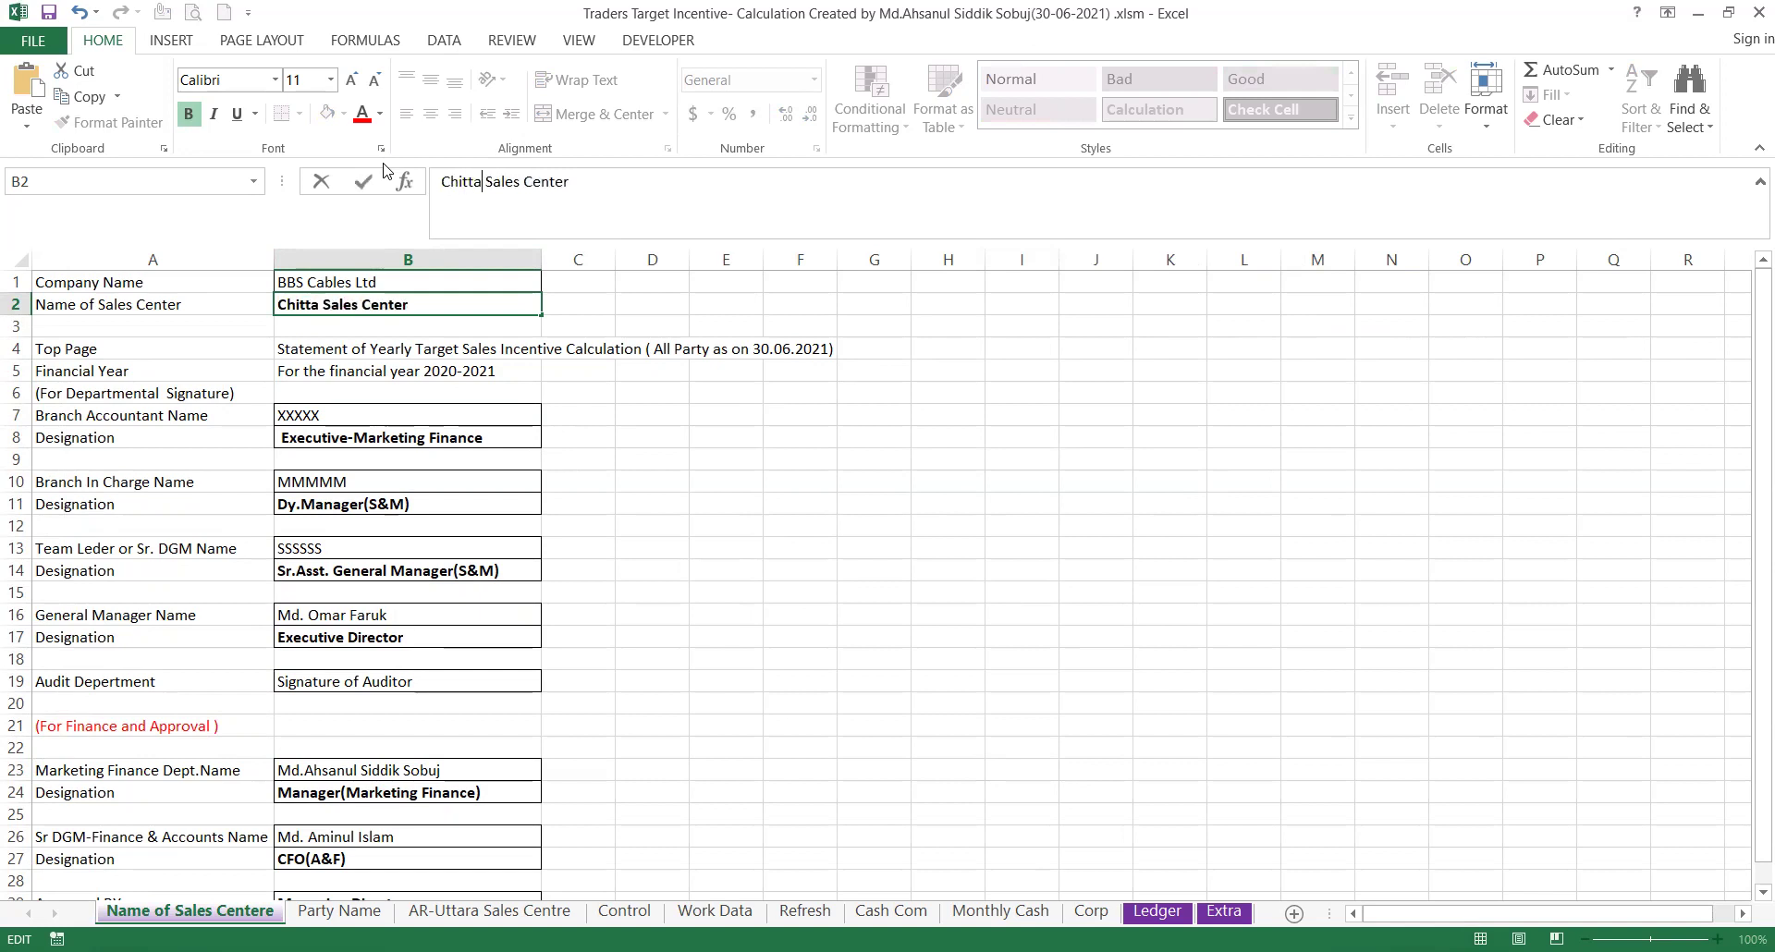
pyautogui.press('BackSpace')
pyautogui.write('ogram ')
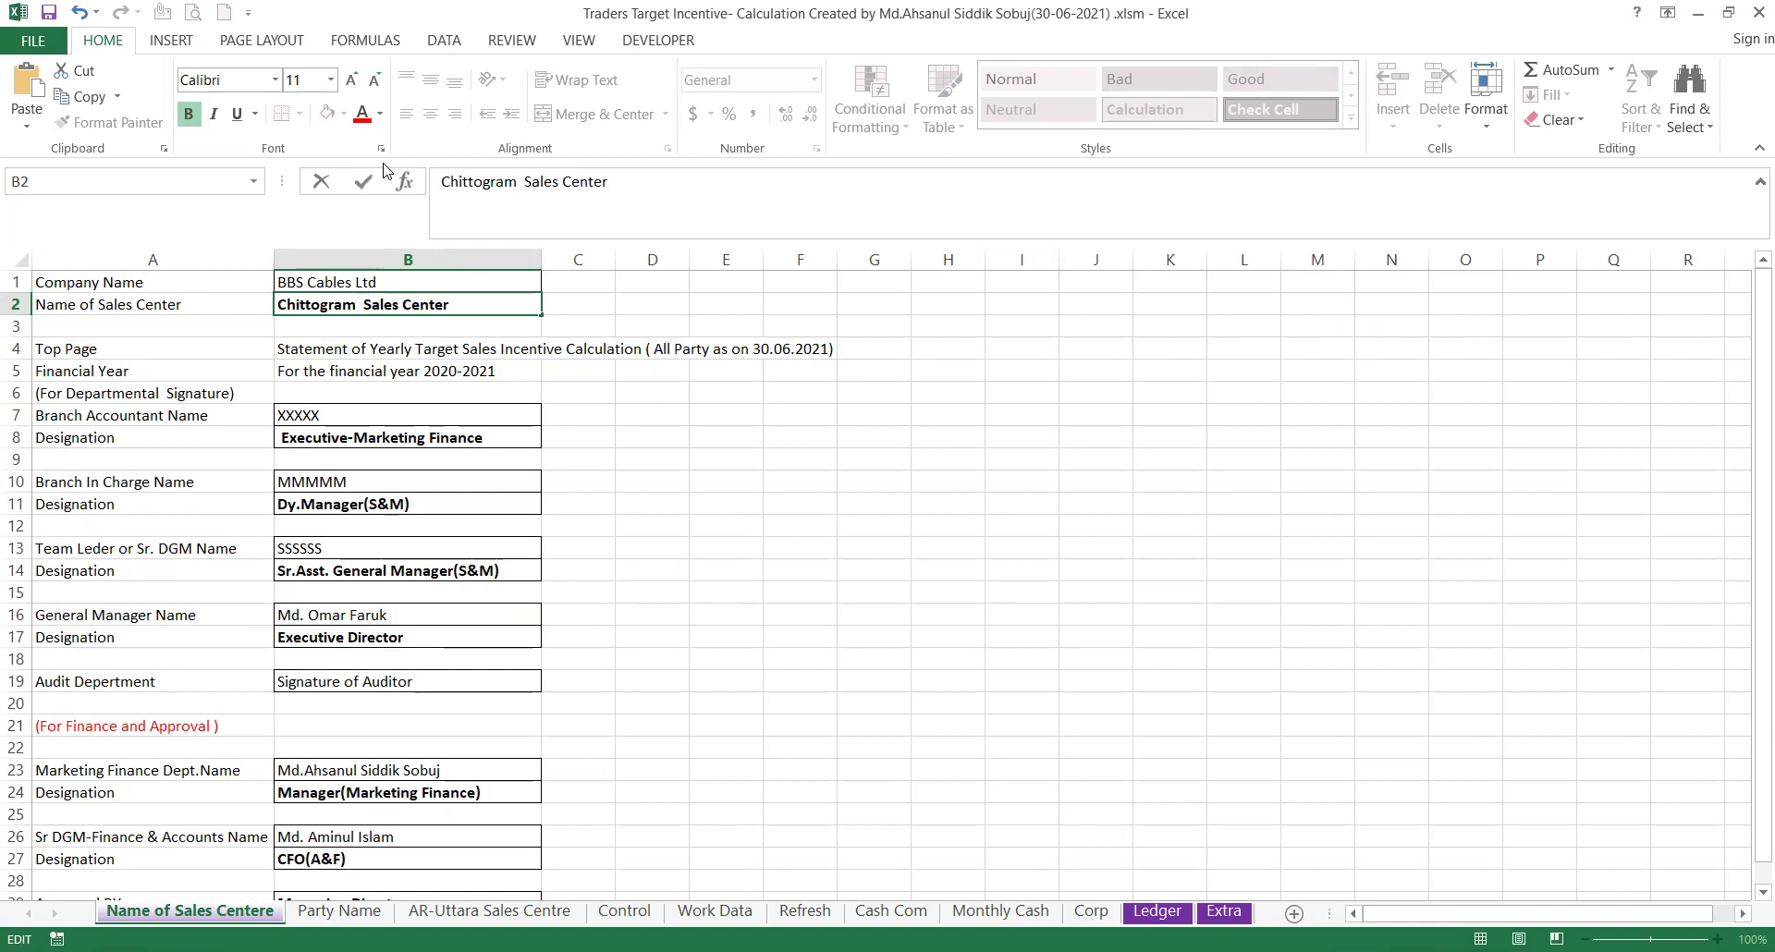
pyautogui.write('Metro')
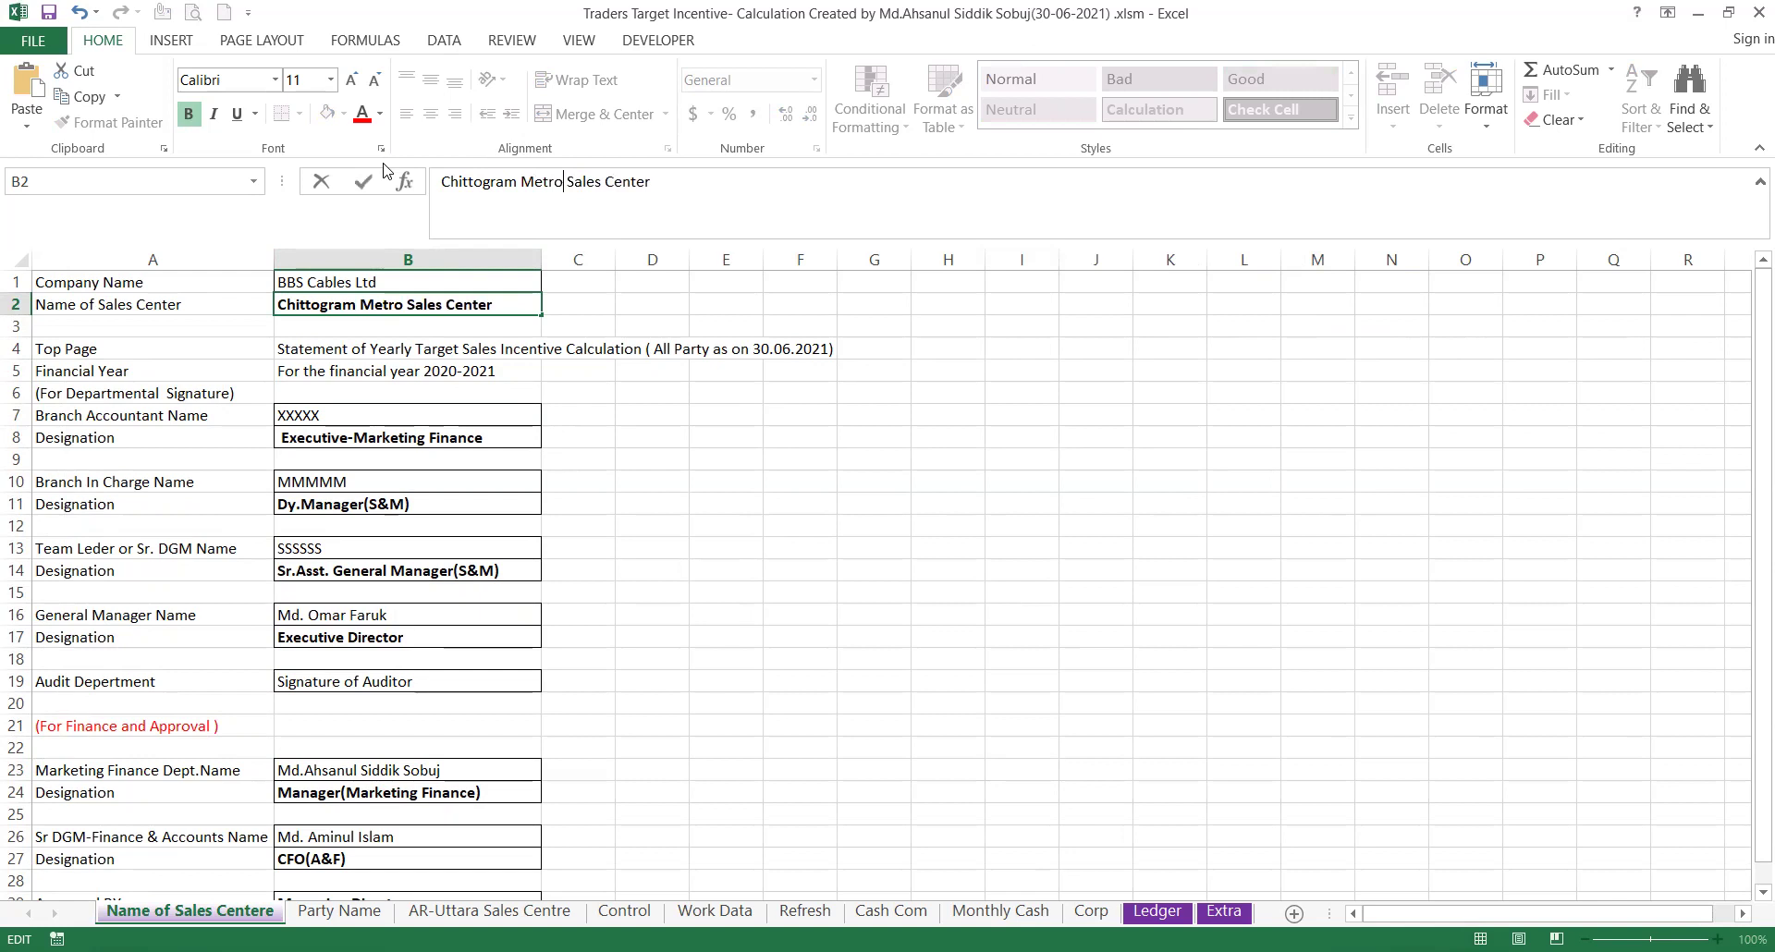
pyautogui.click(699, 441)
# Confirm the renamed B2, then begin typing the branch accountant's name in B7.
pyautogui.click(393, 303)
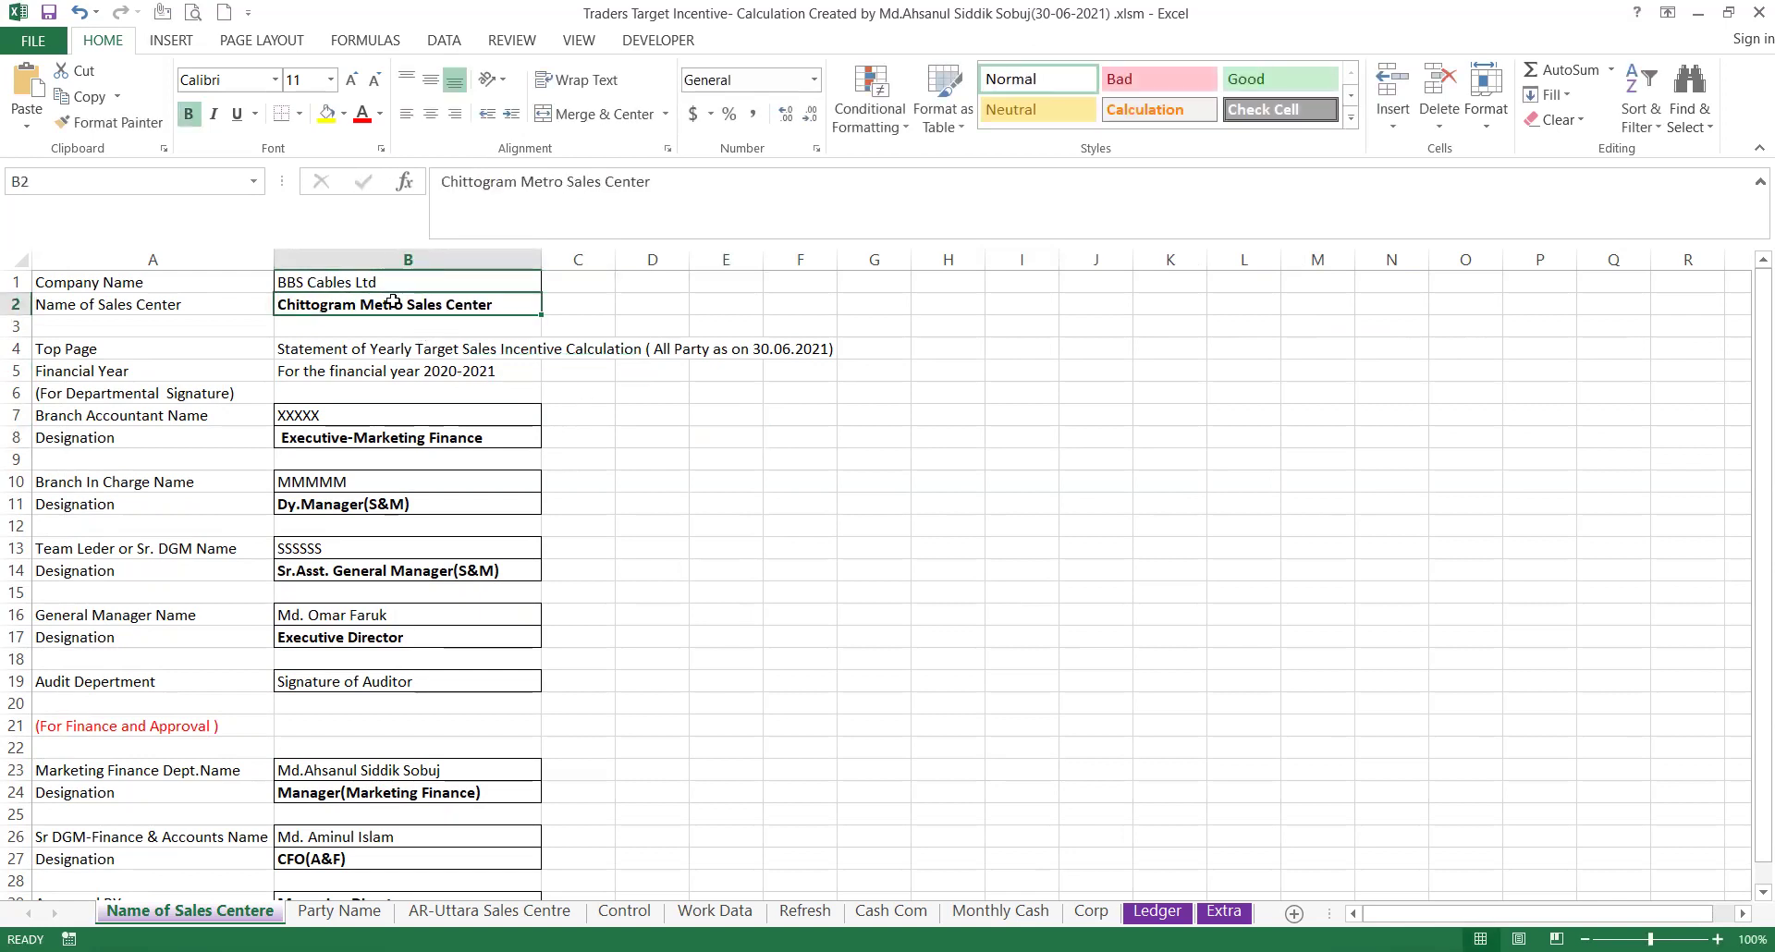
pyautogui.click(352, 416)
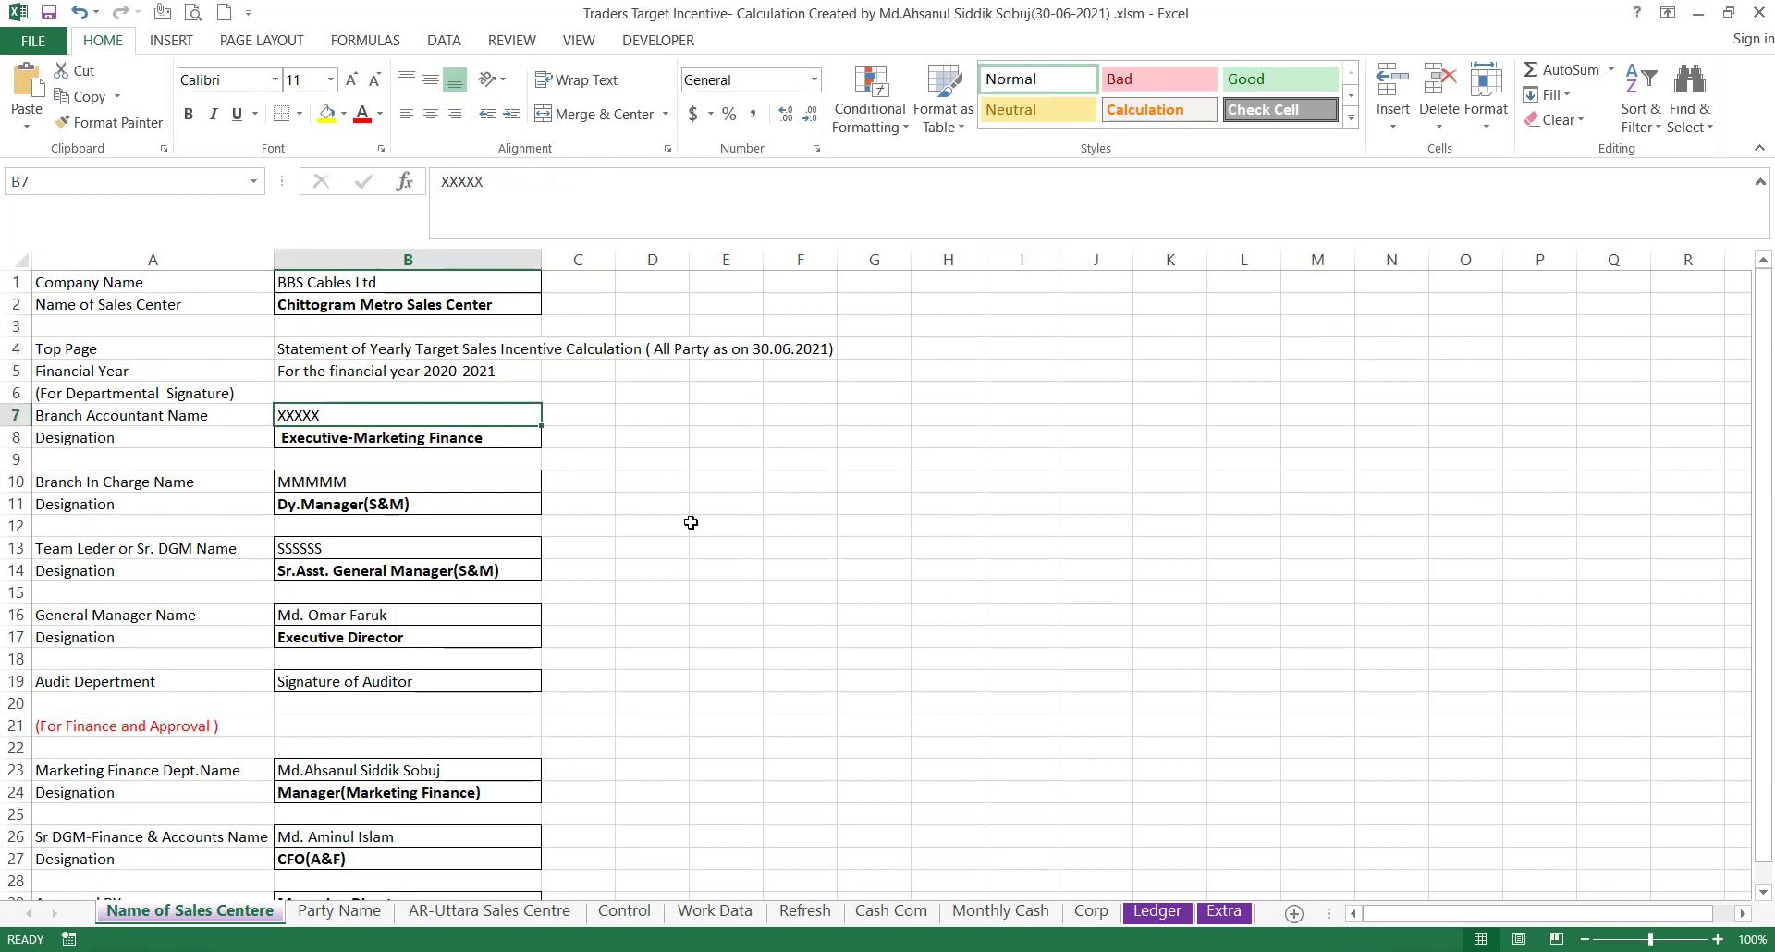
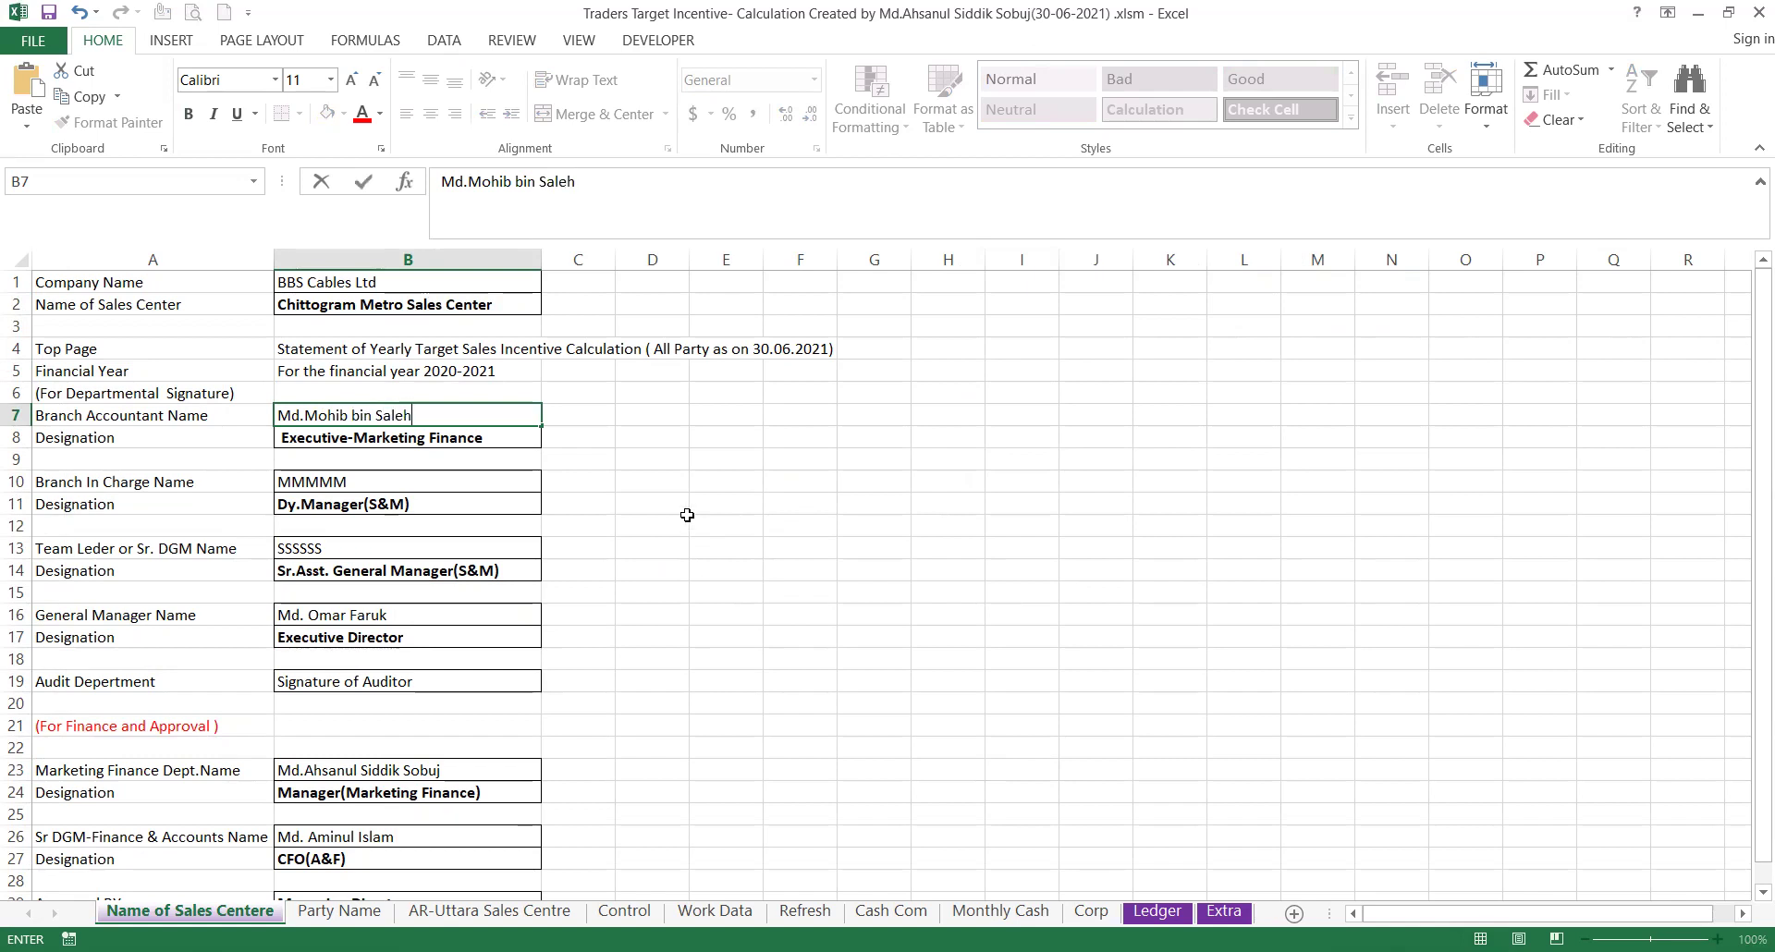
# Commit the branch accountant's name in B7 and enter the branch in-charge's name in B10.
pyautogui.click(689, 523)
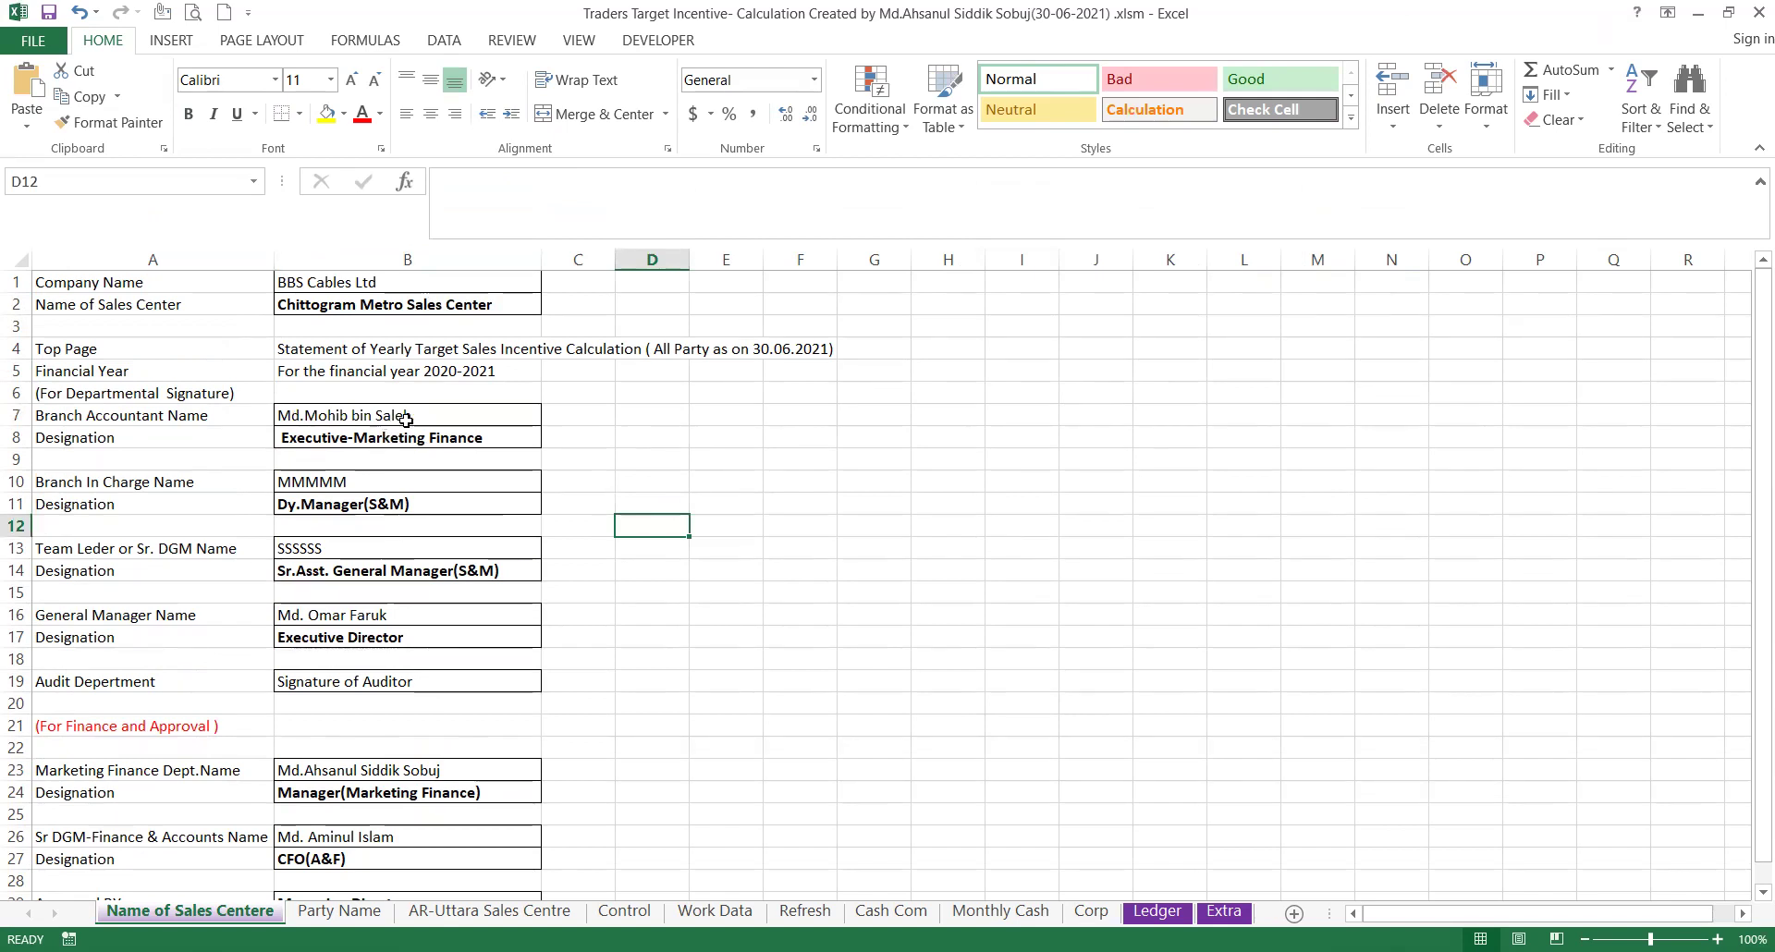
pyautogui.click(346, 485)
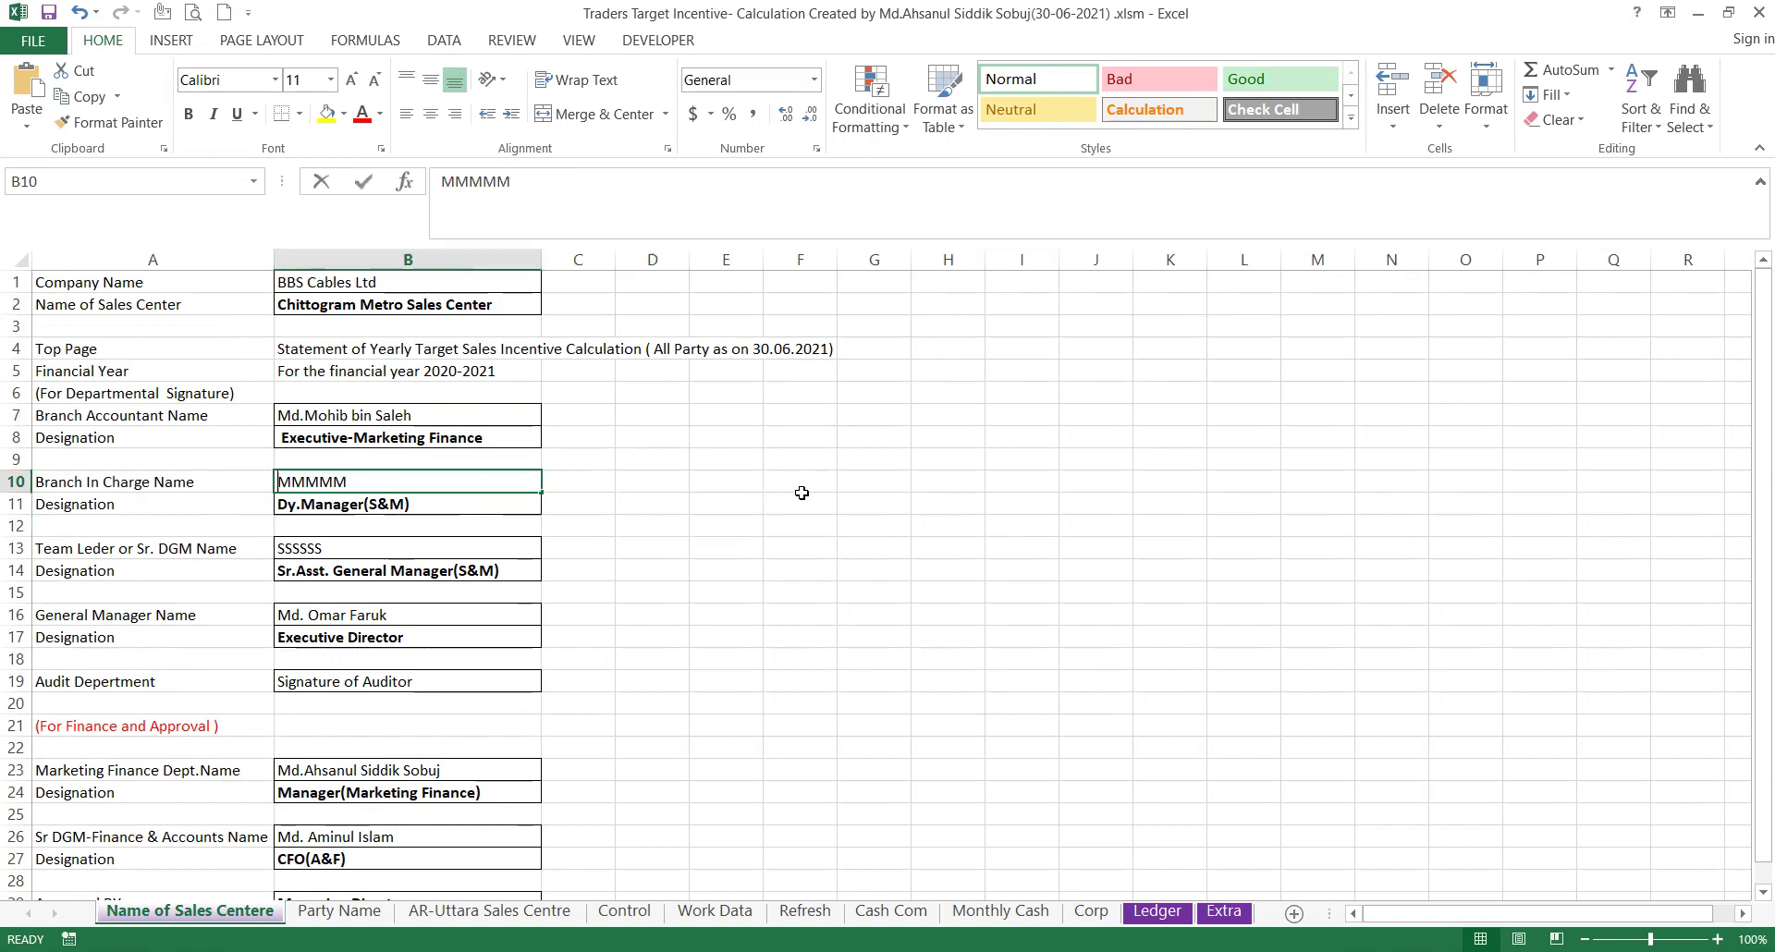
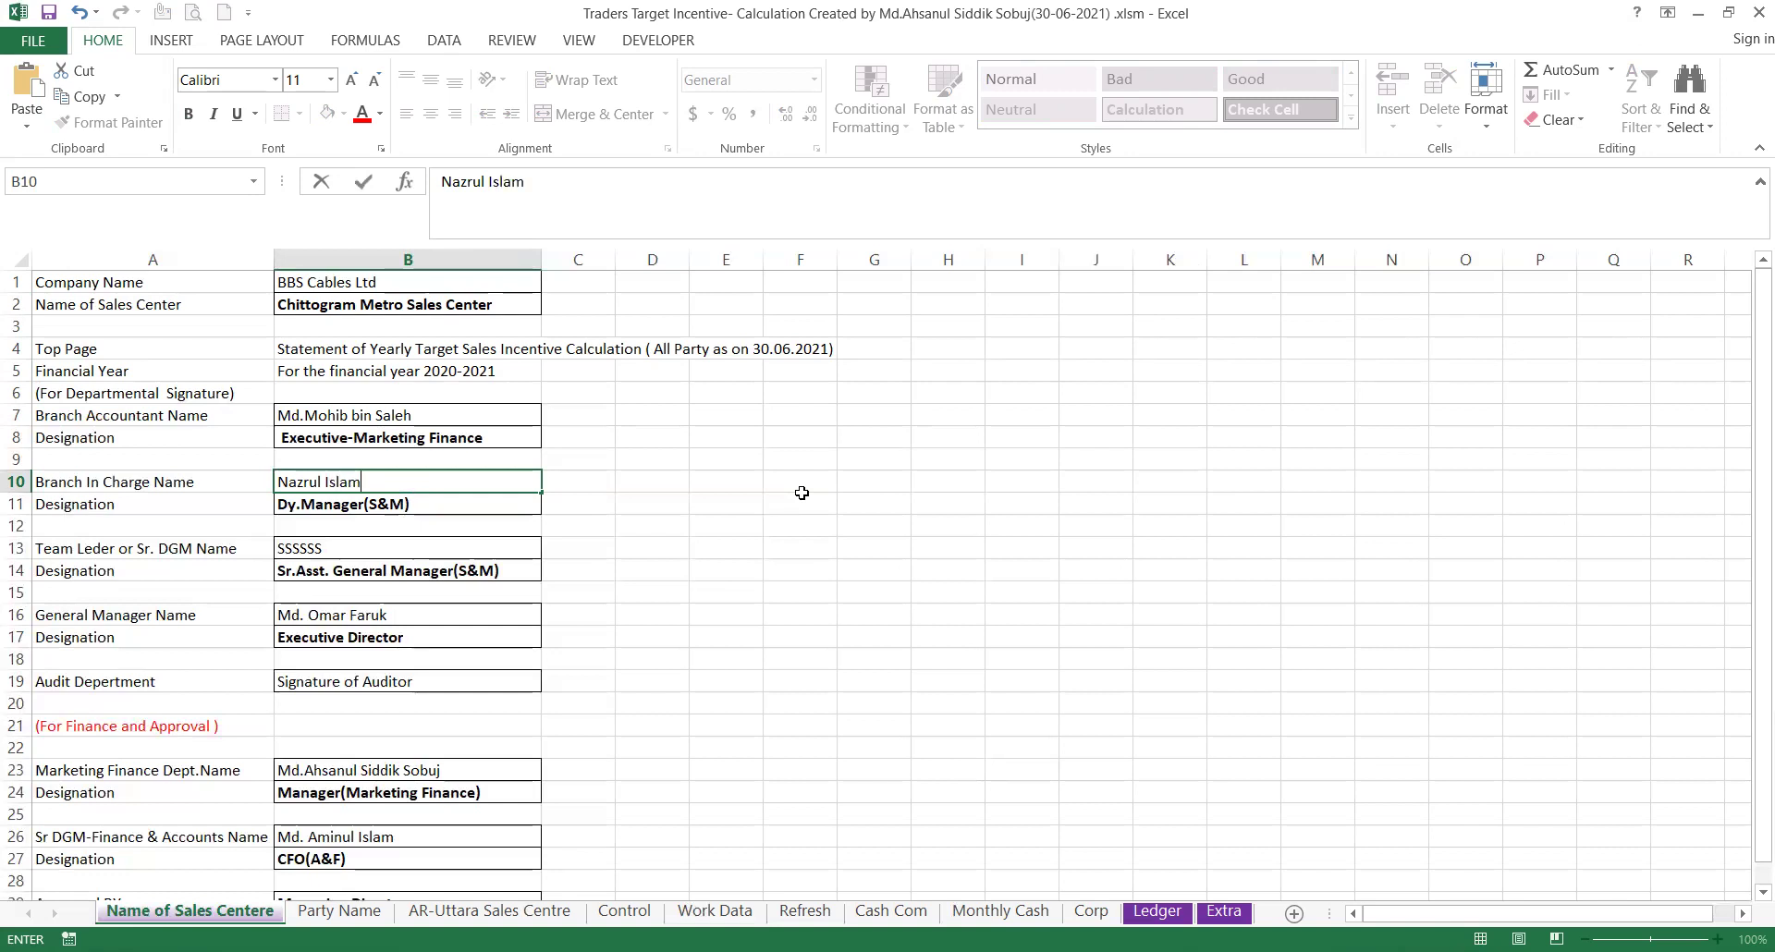
pyautogui.click(669, 499)
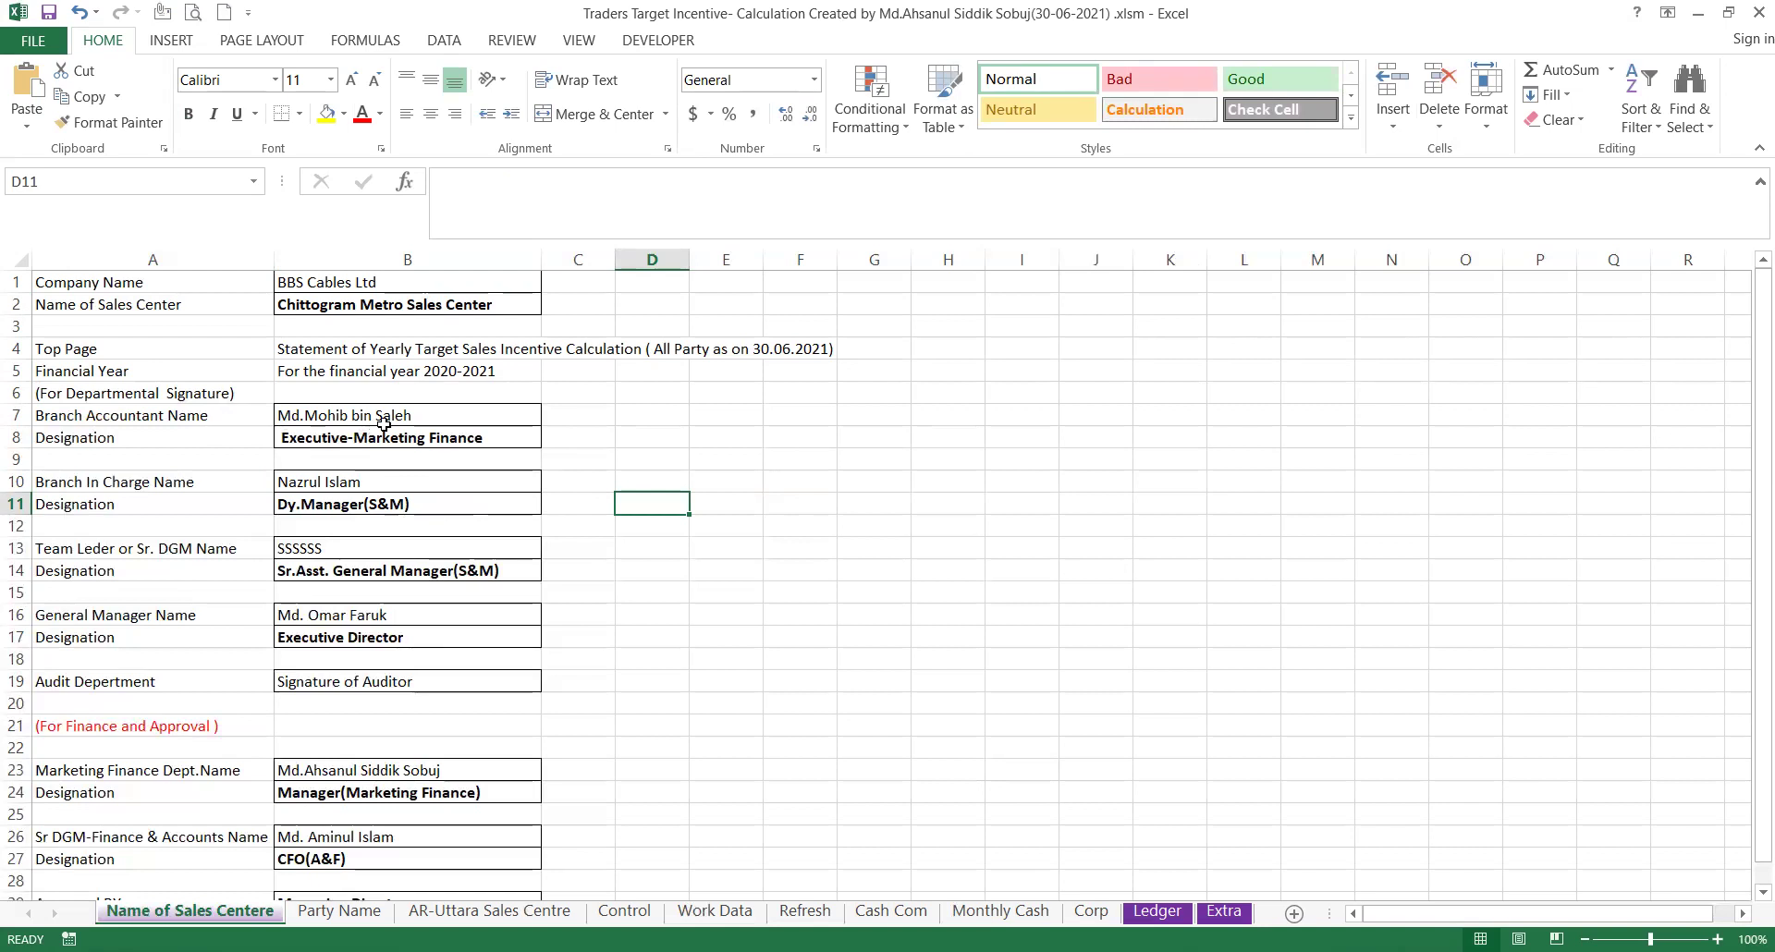
pyautogui.click(402, 417)
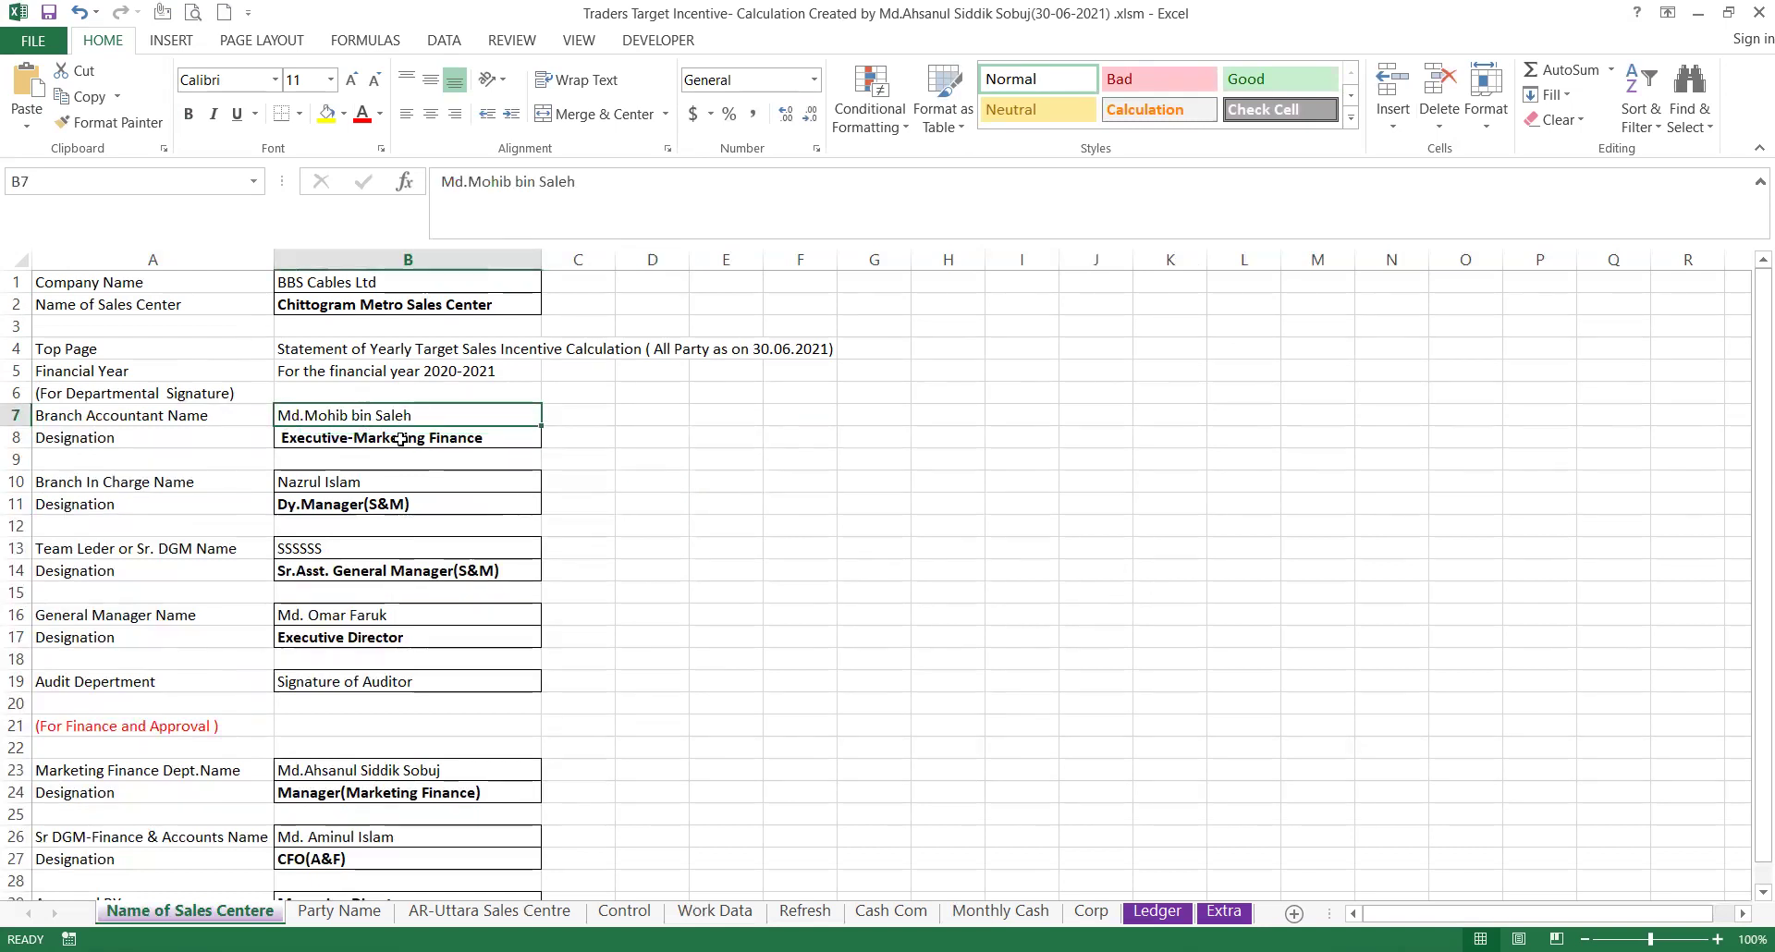
pyautogui.click(402, 438)
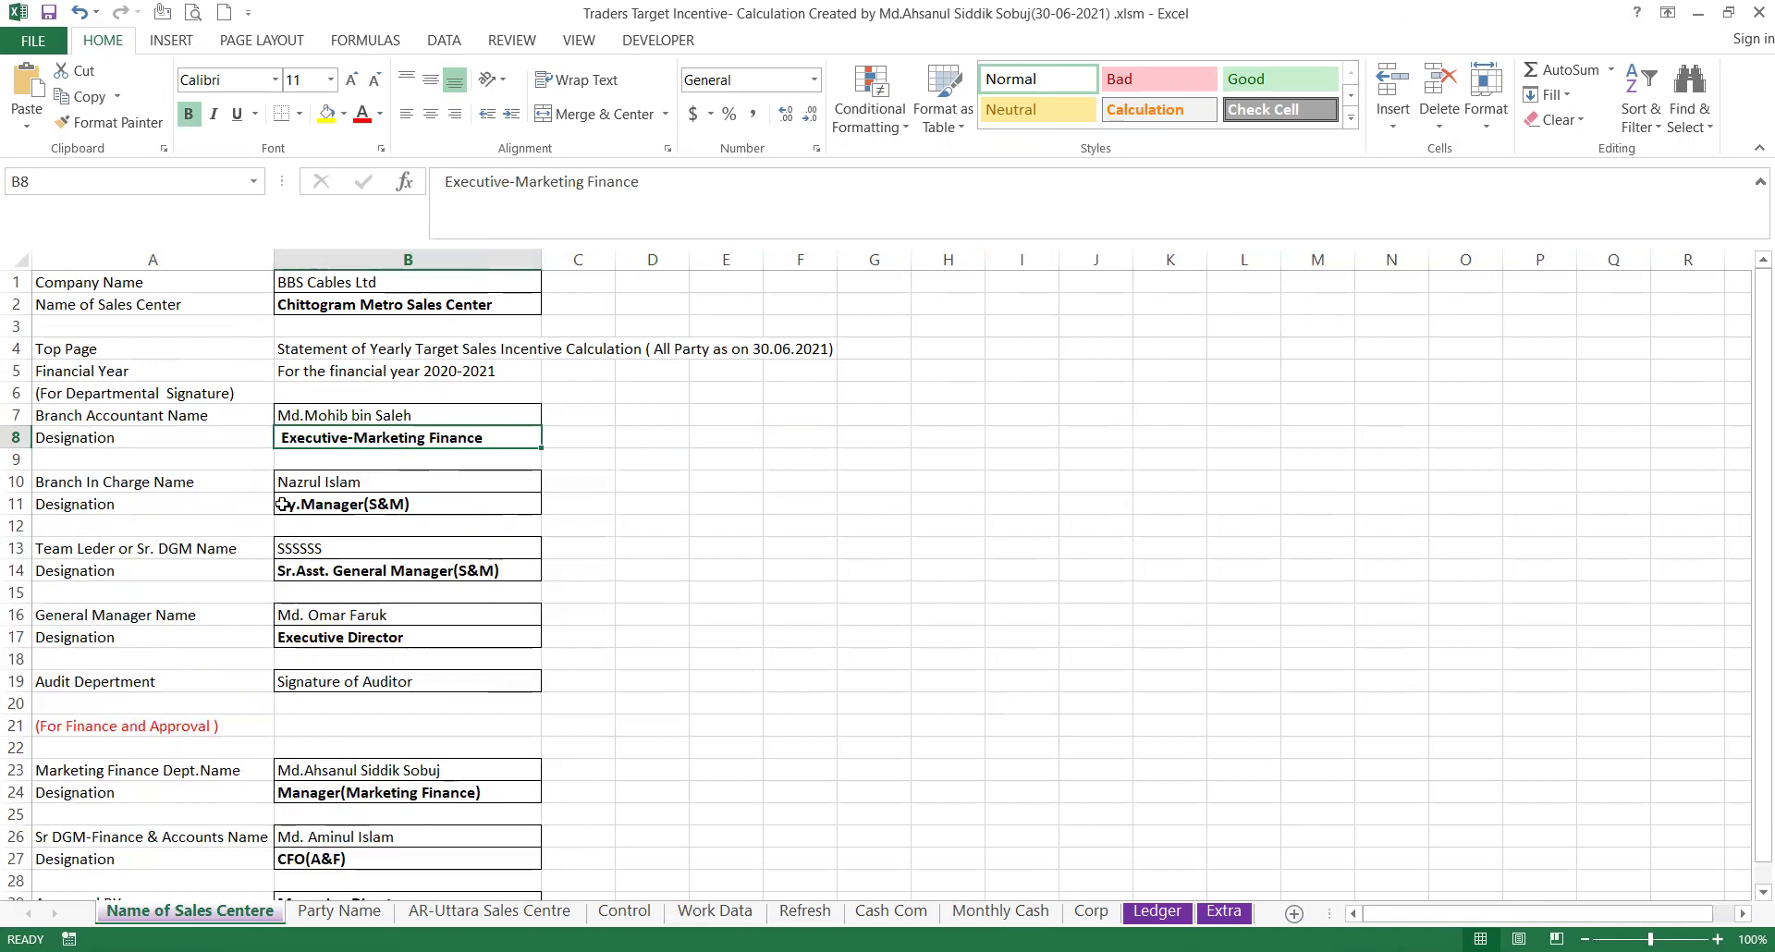
pyautogui.click(336, 484)
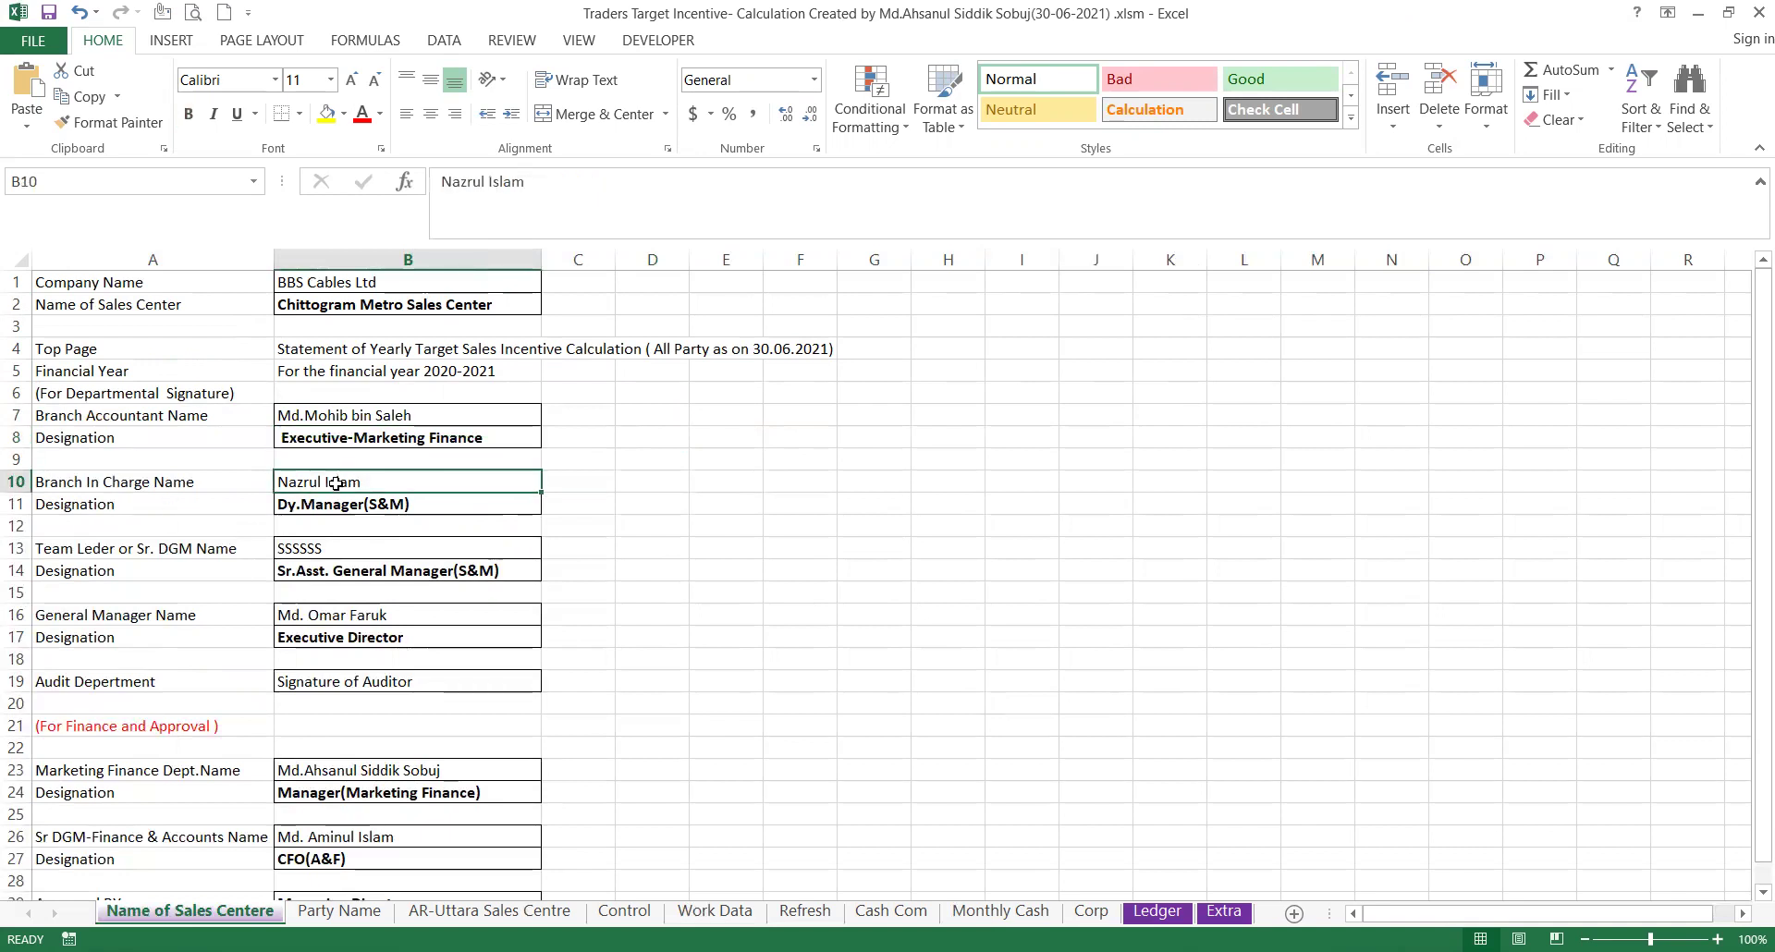
pyautogui.click(143, 513)
pyautogui.click(372, 512)
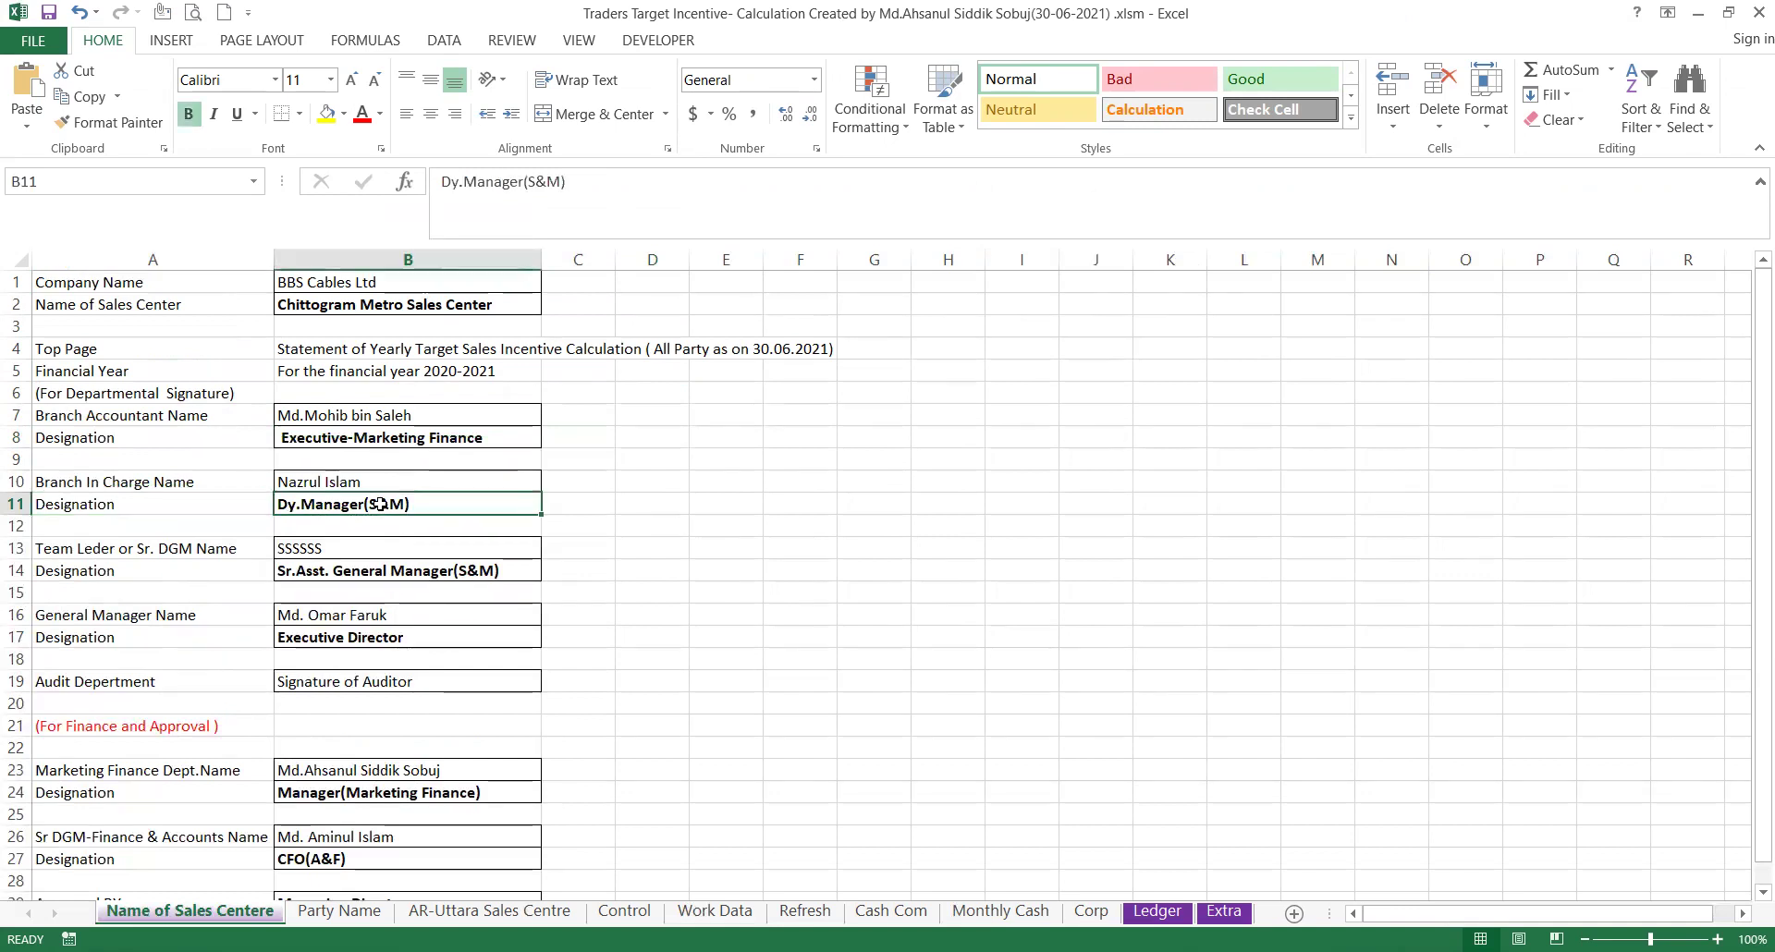
pyautogui.click(327, 551)
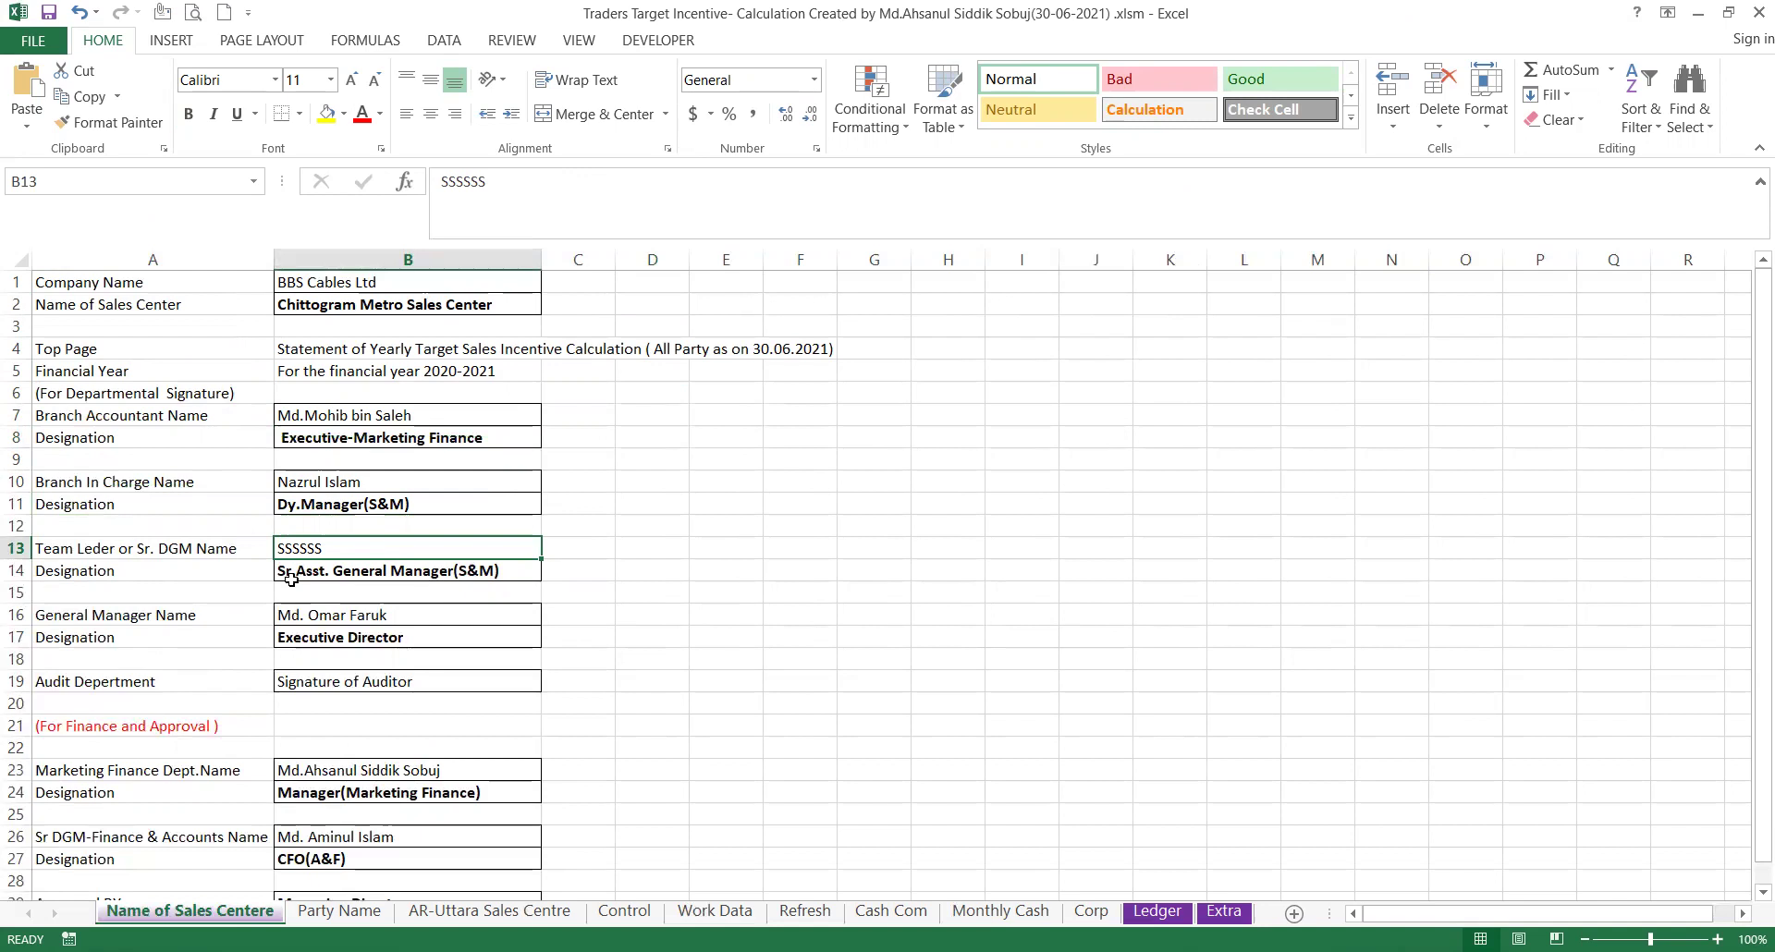
pyautogui.click(389, 568)
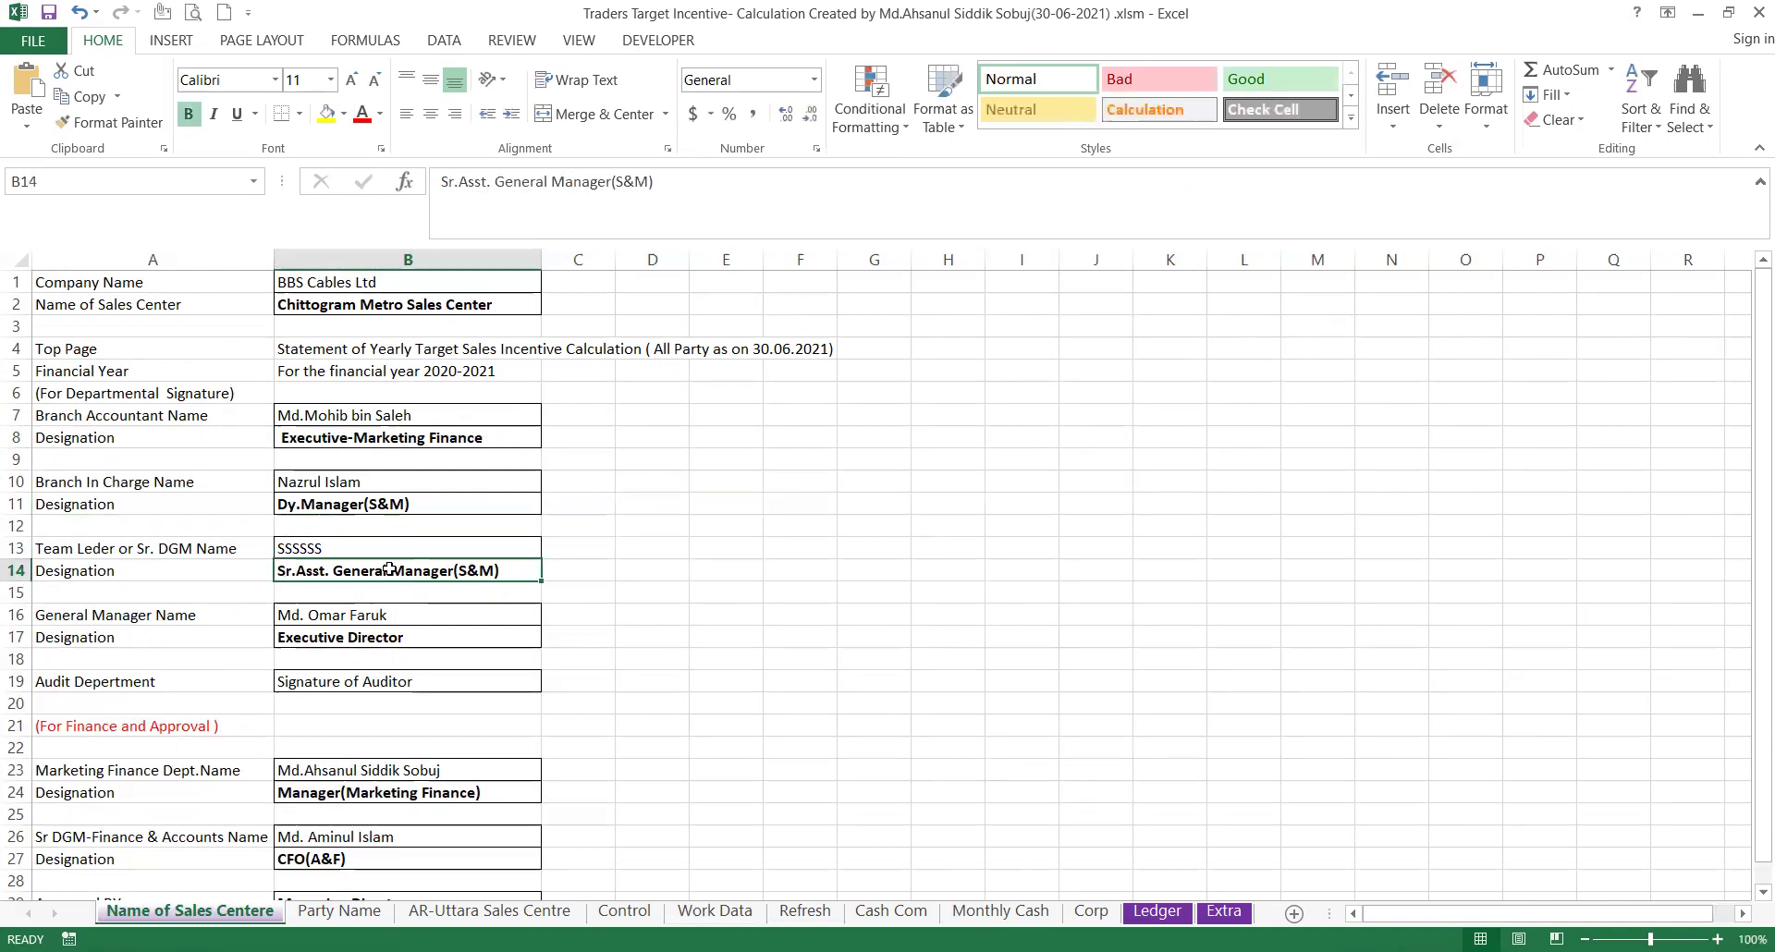
pyautogui.click(374, 618)
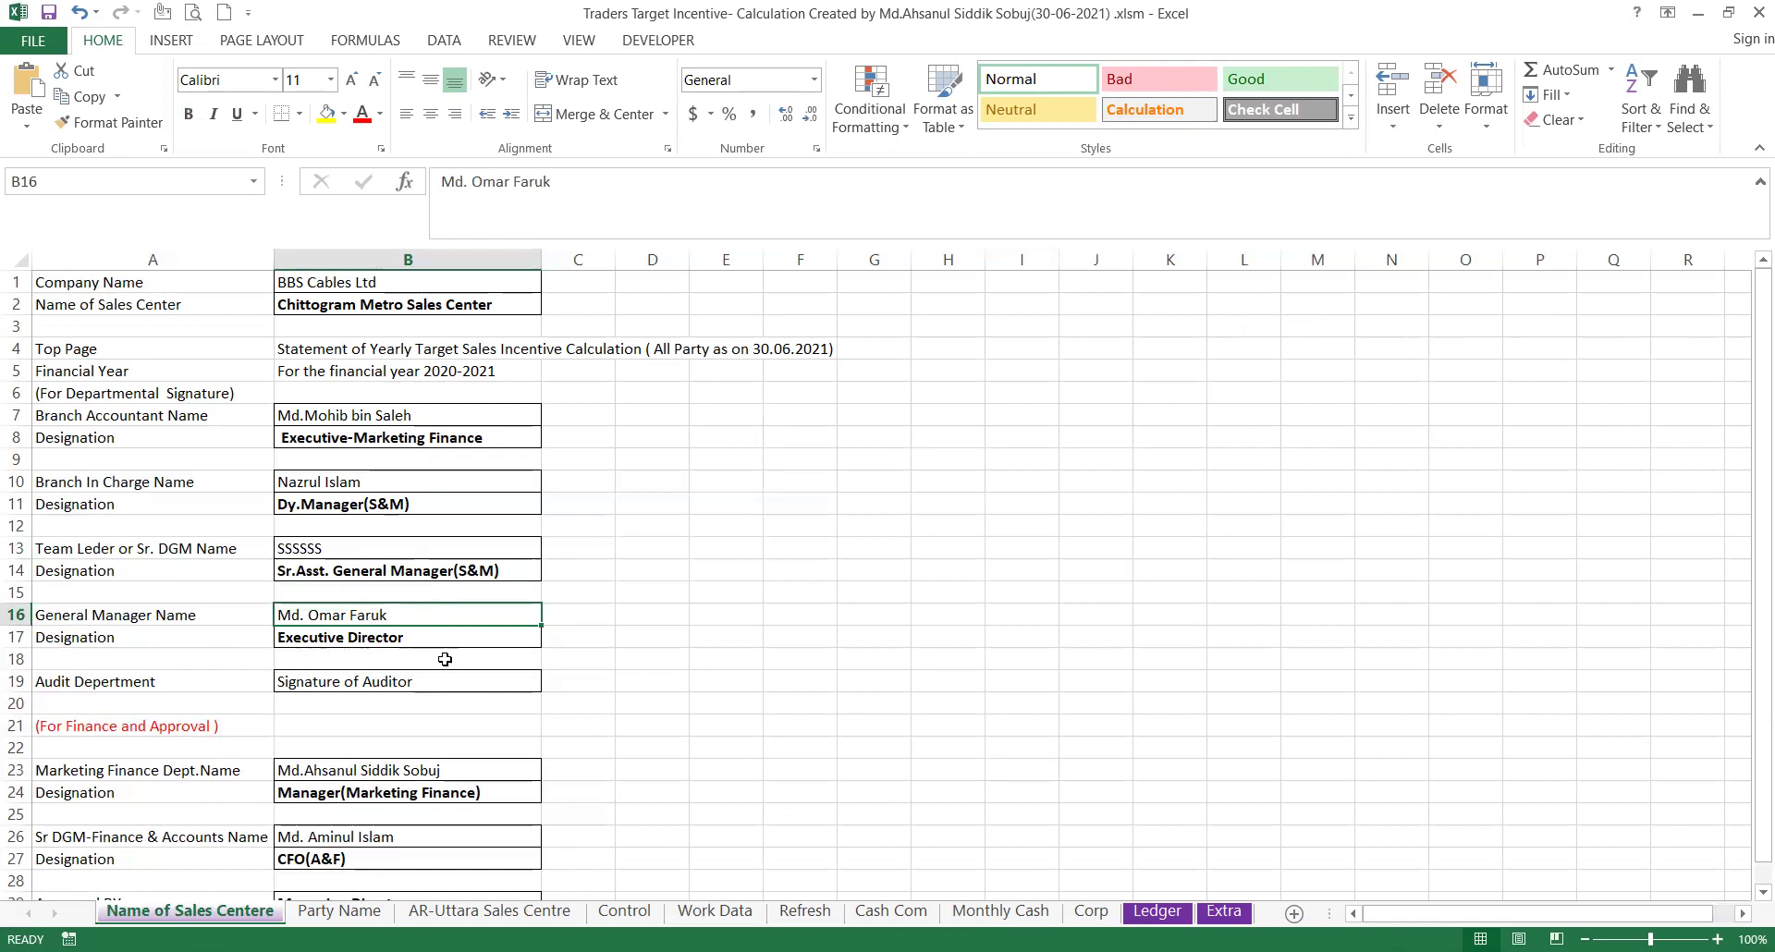
pyautogui.click(407, 640)
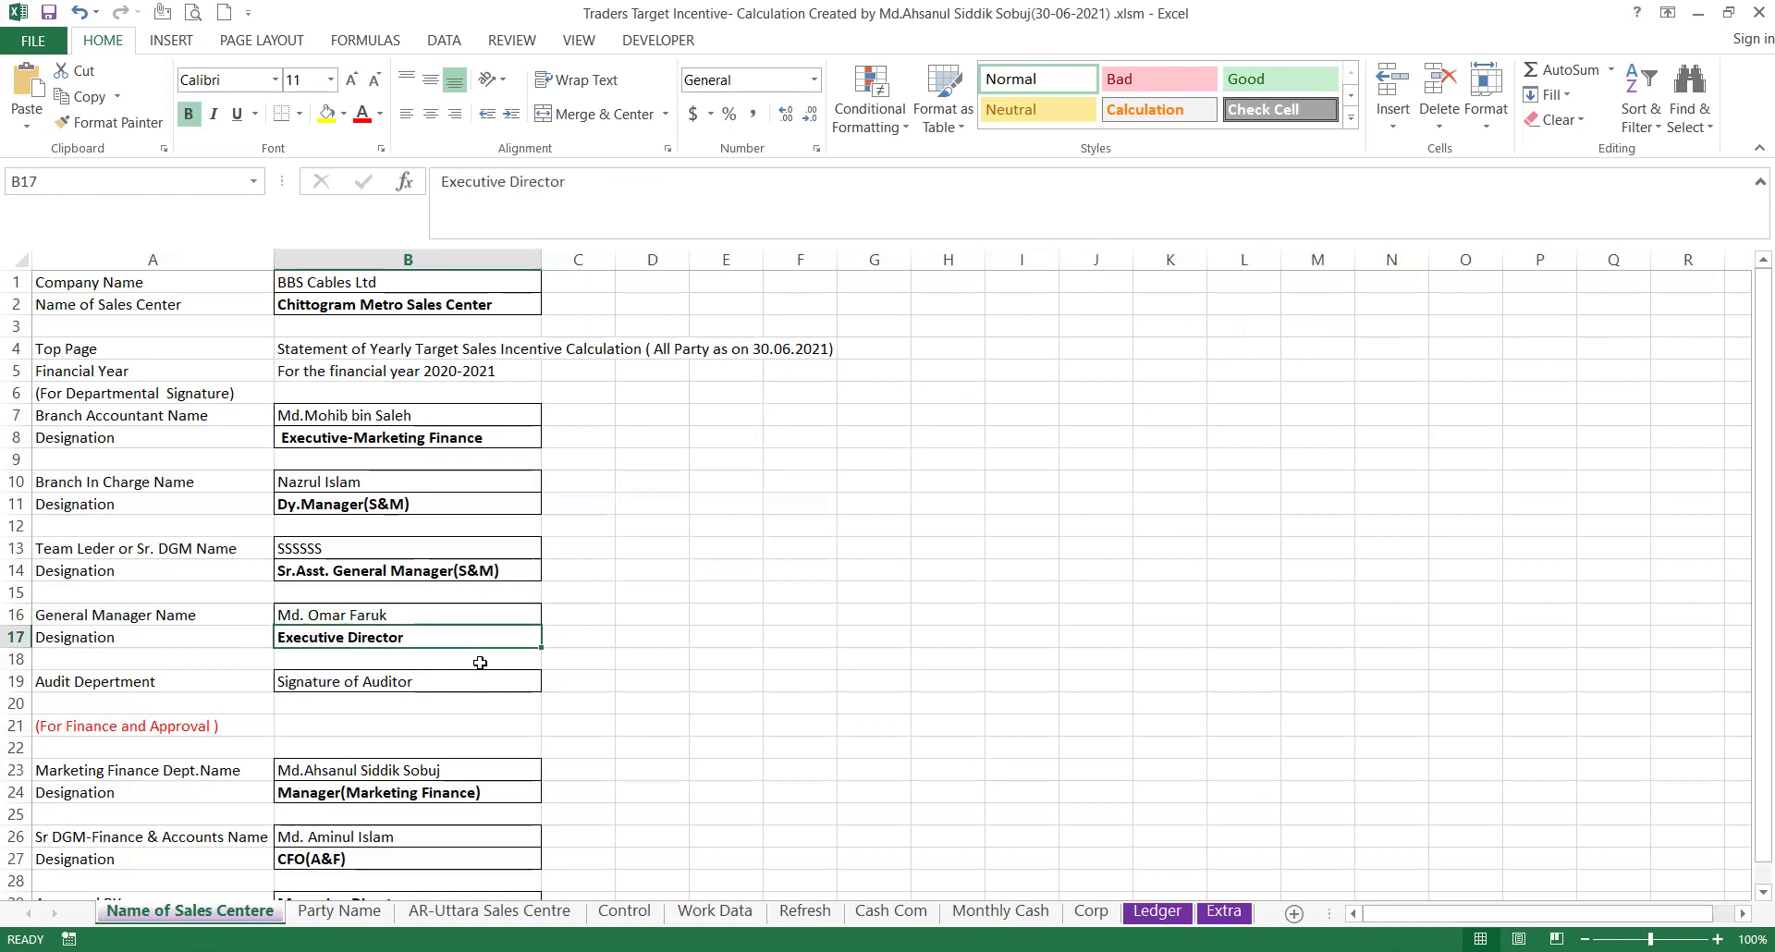
pyautogui.click(435, 685)
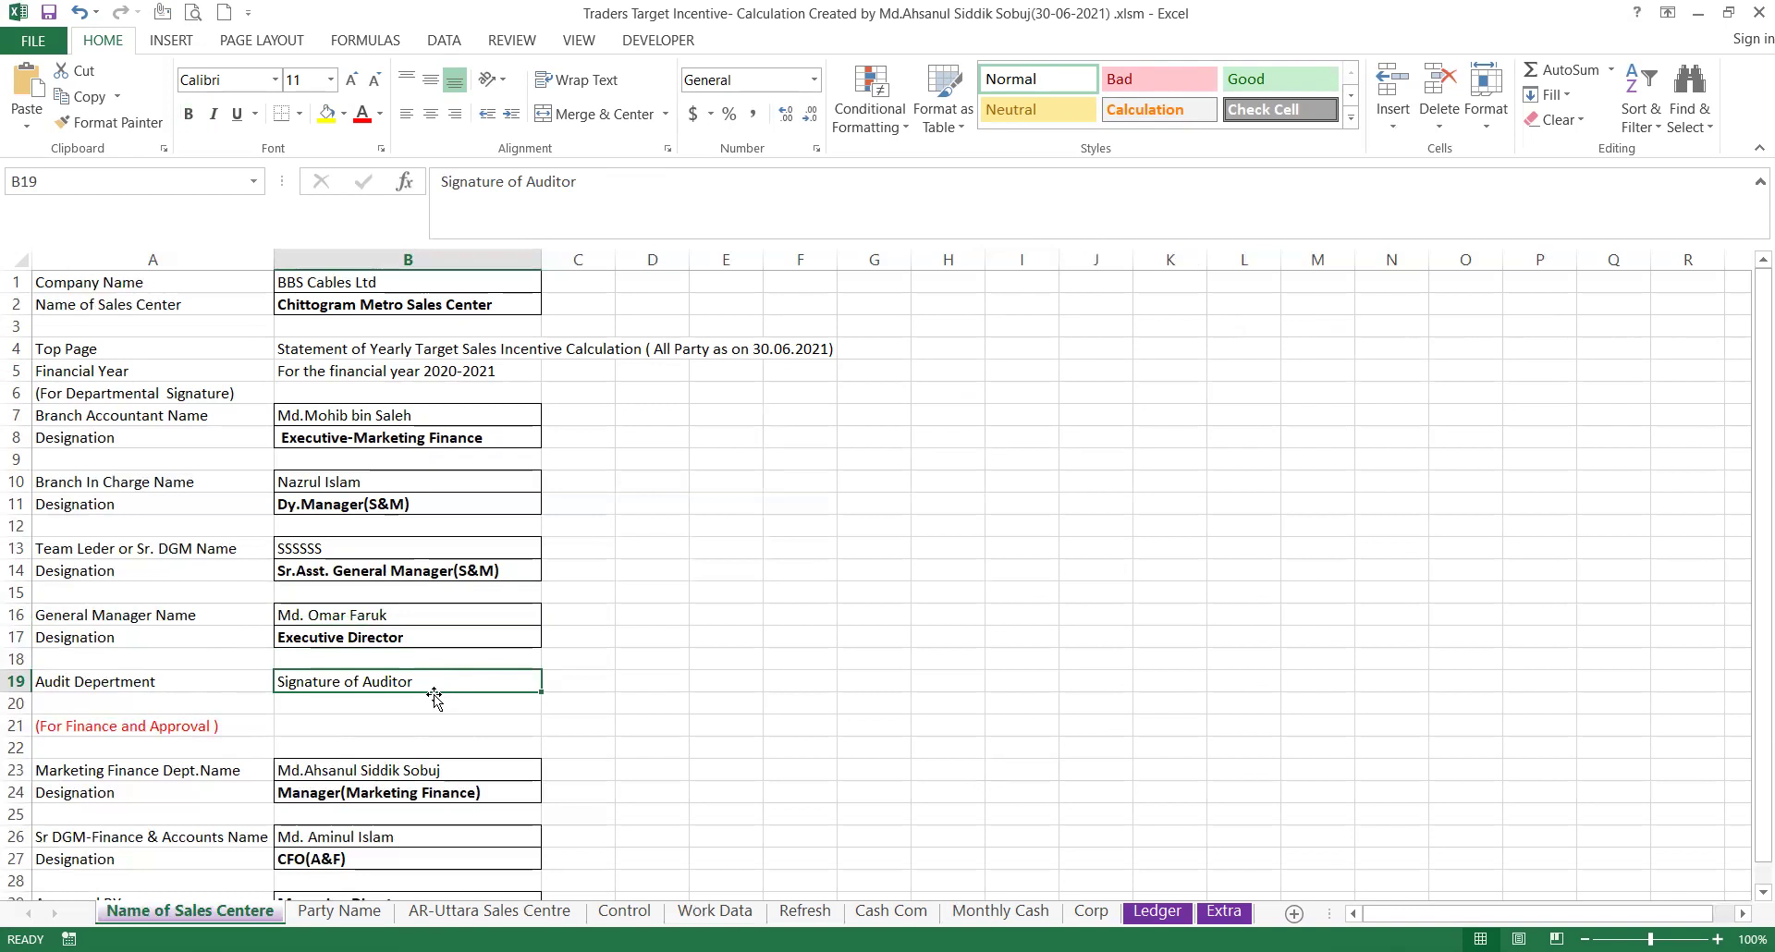
pyautogui.click(442, 766)
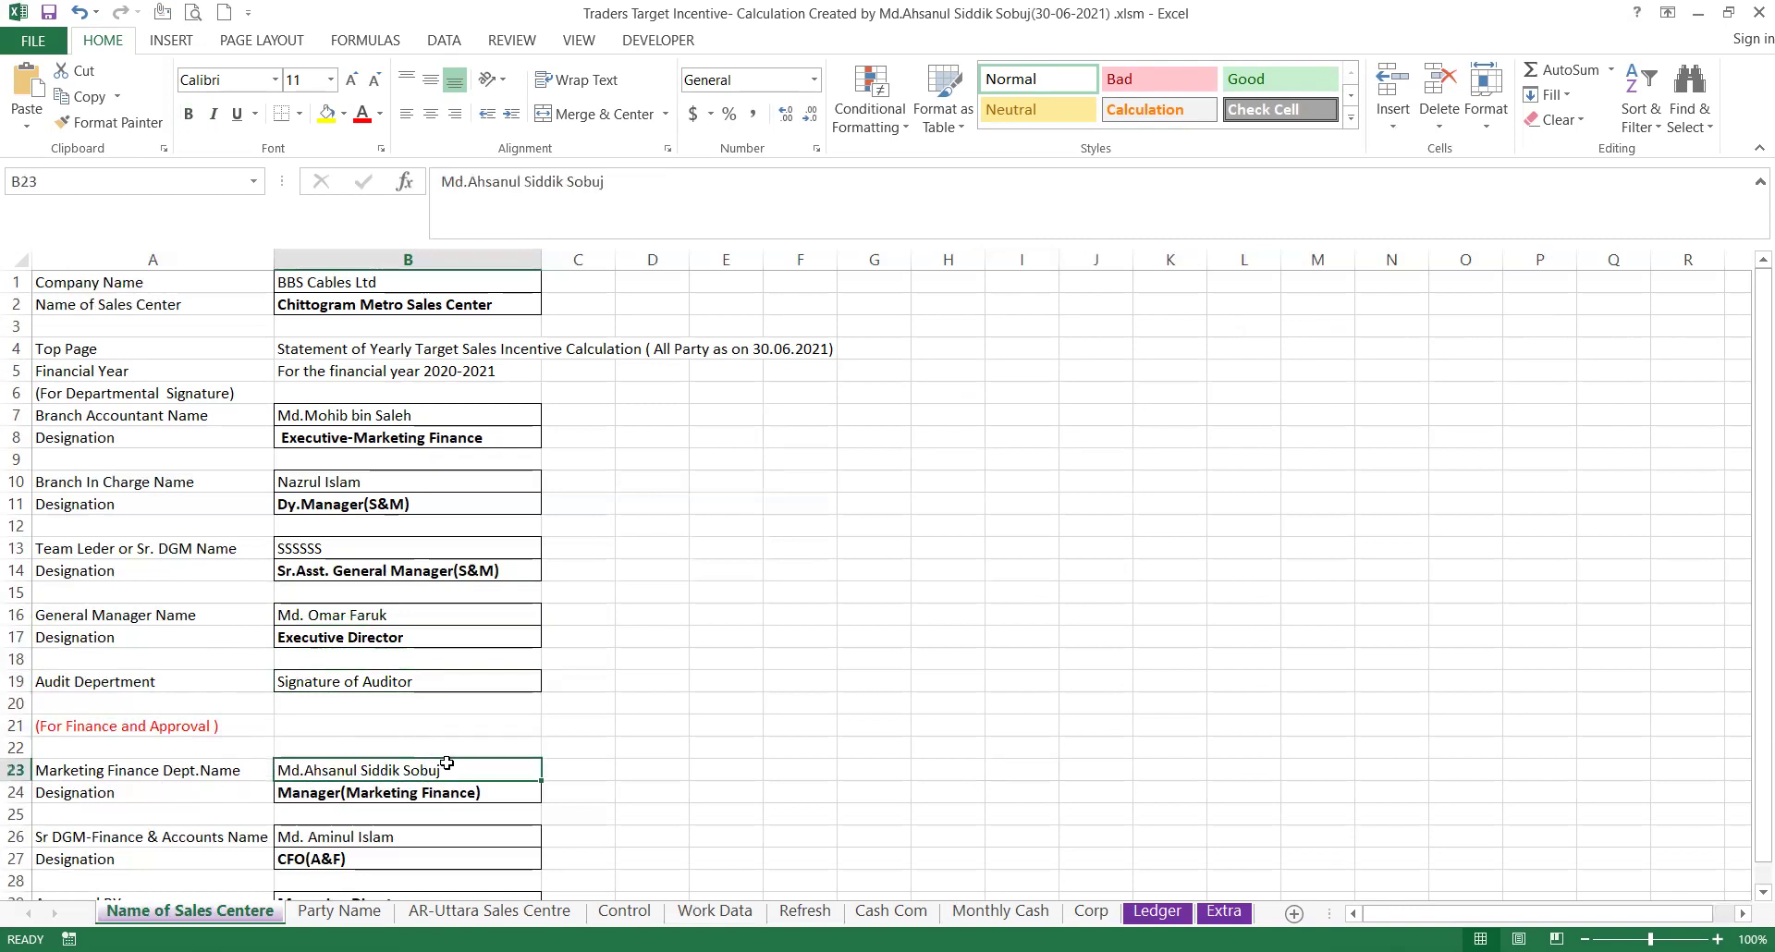
pyautogui.scroll(-2, 447, 763)
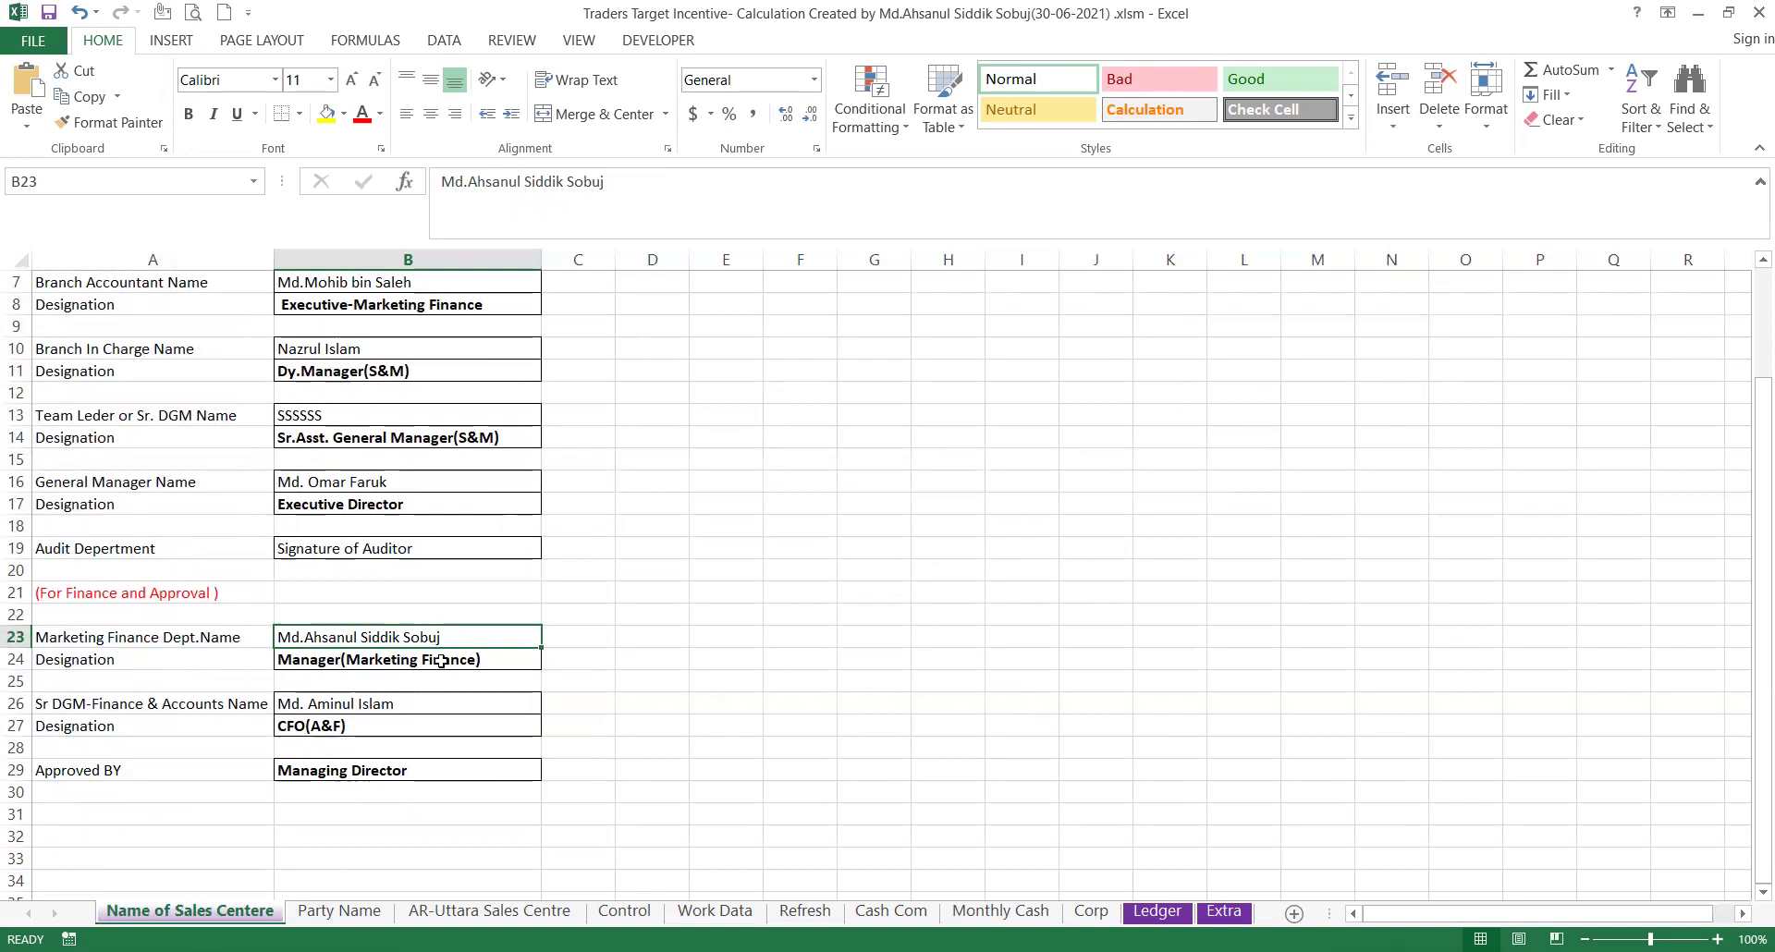
pyautogui.click(464, 658)
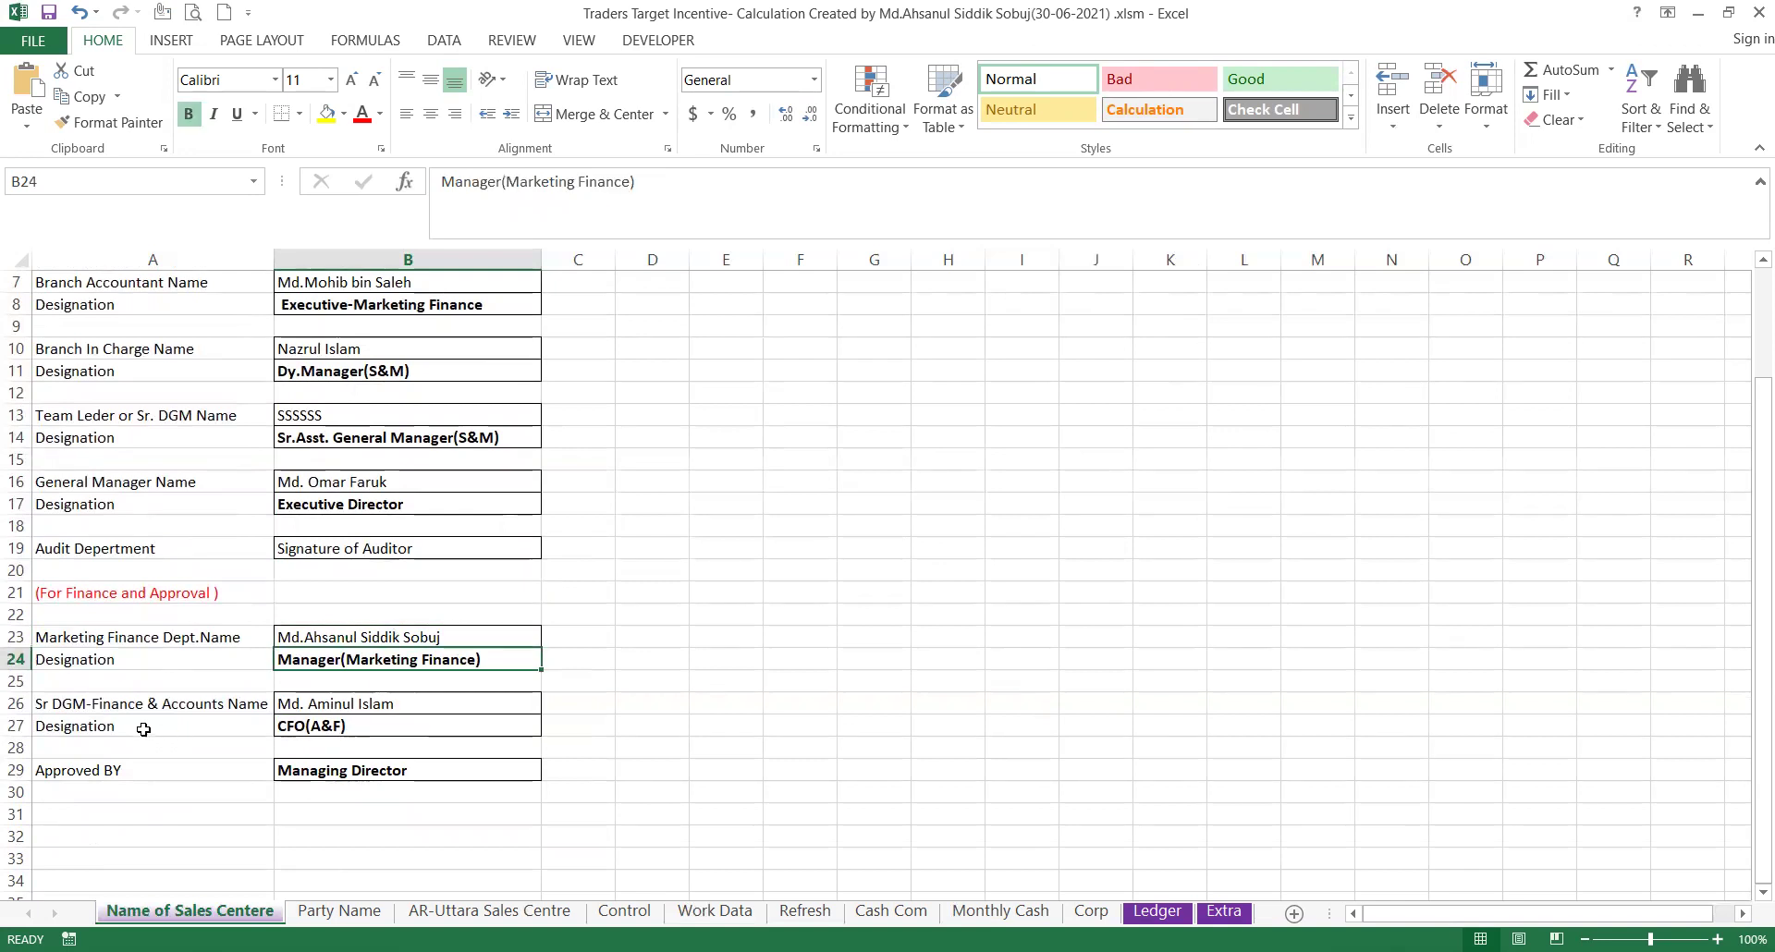
pyautogui.click(402, 709)
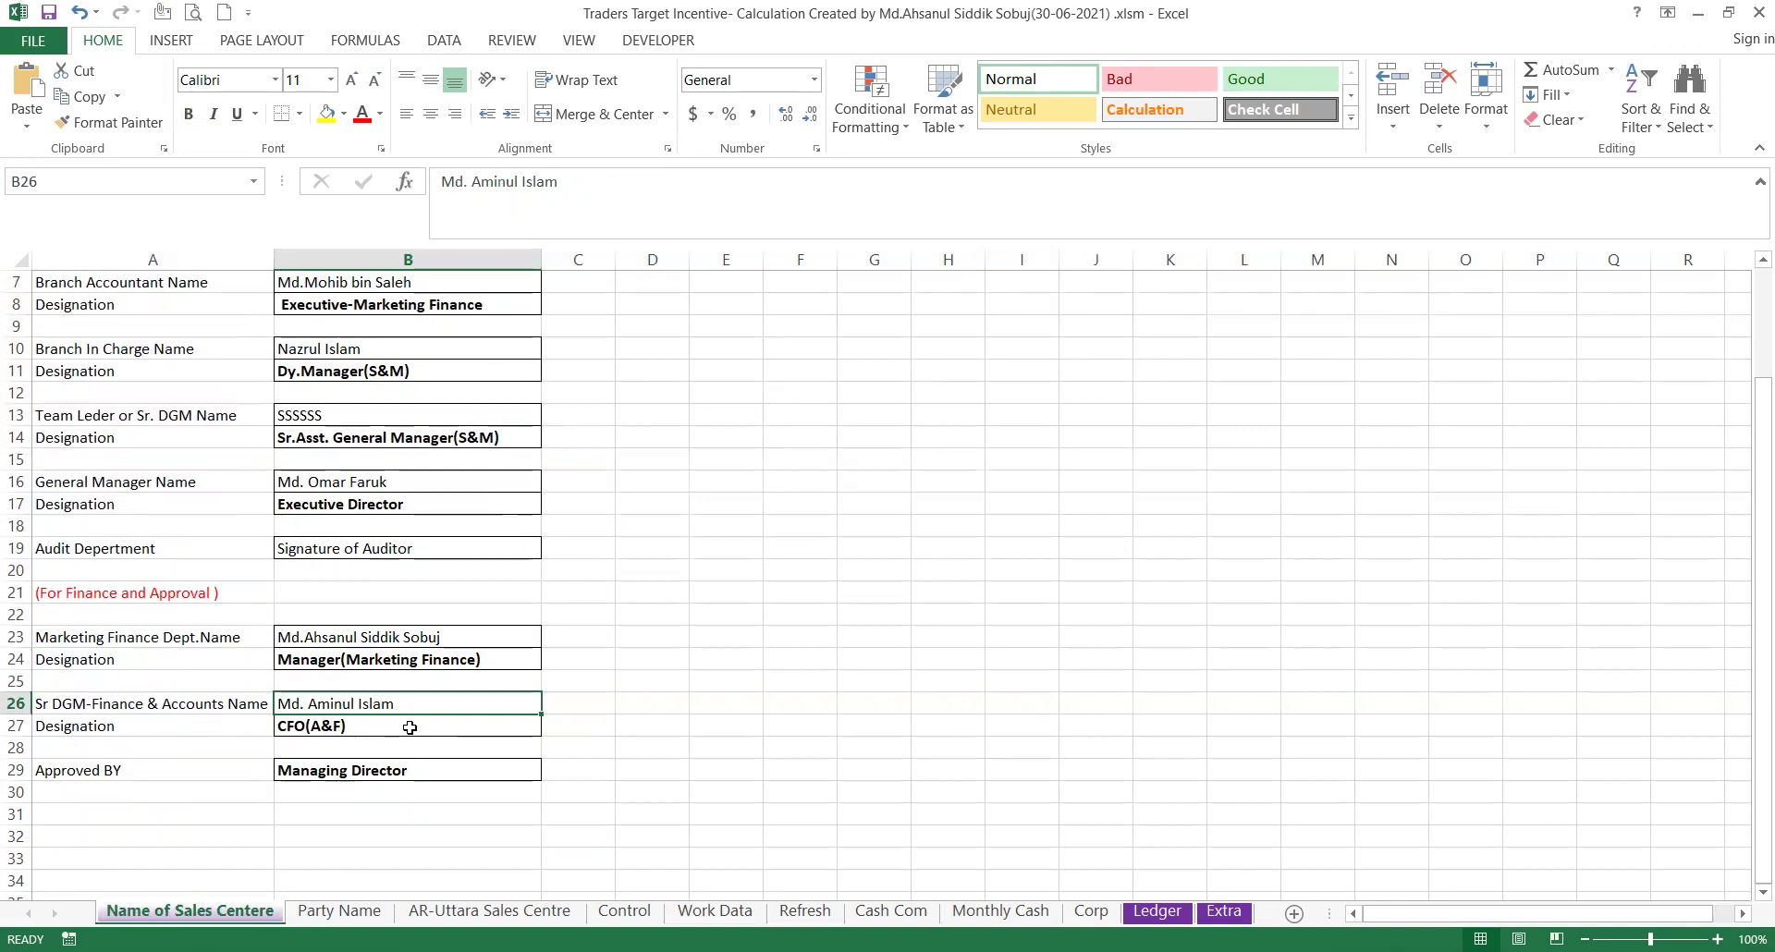
pyautogui.click(410, 728)
pyautogui.click(407, 771)
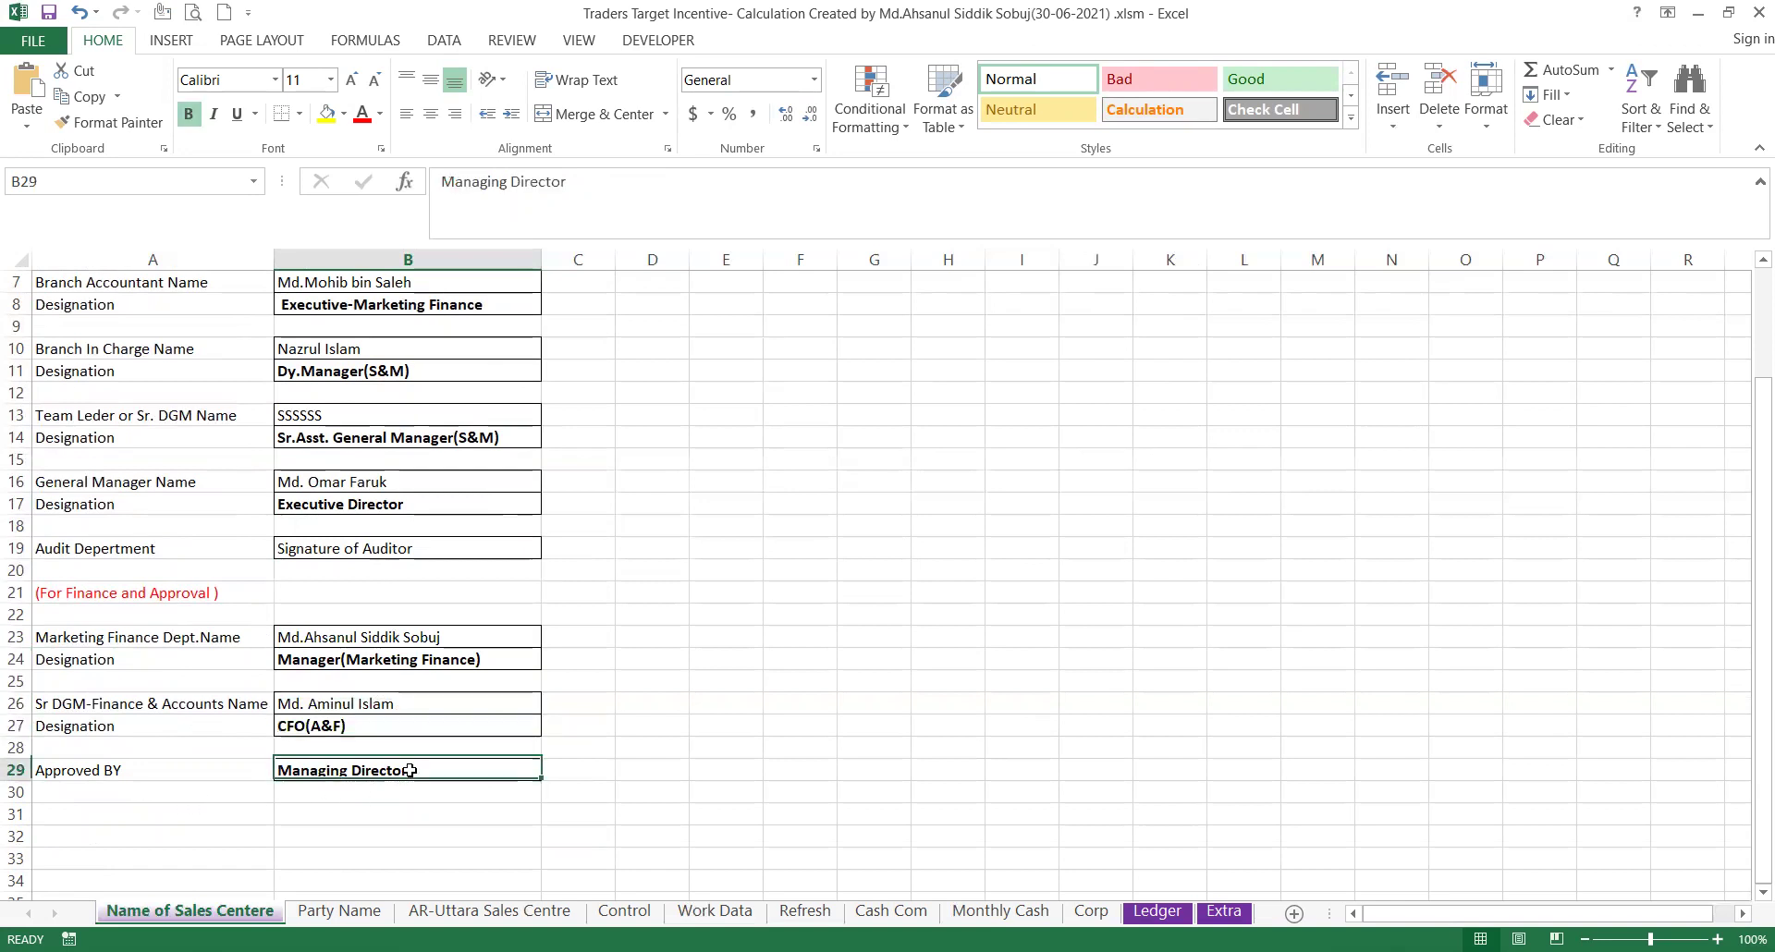
pyautogui.scroll(2, 384, 777)
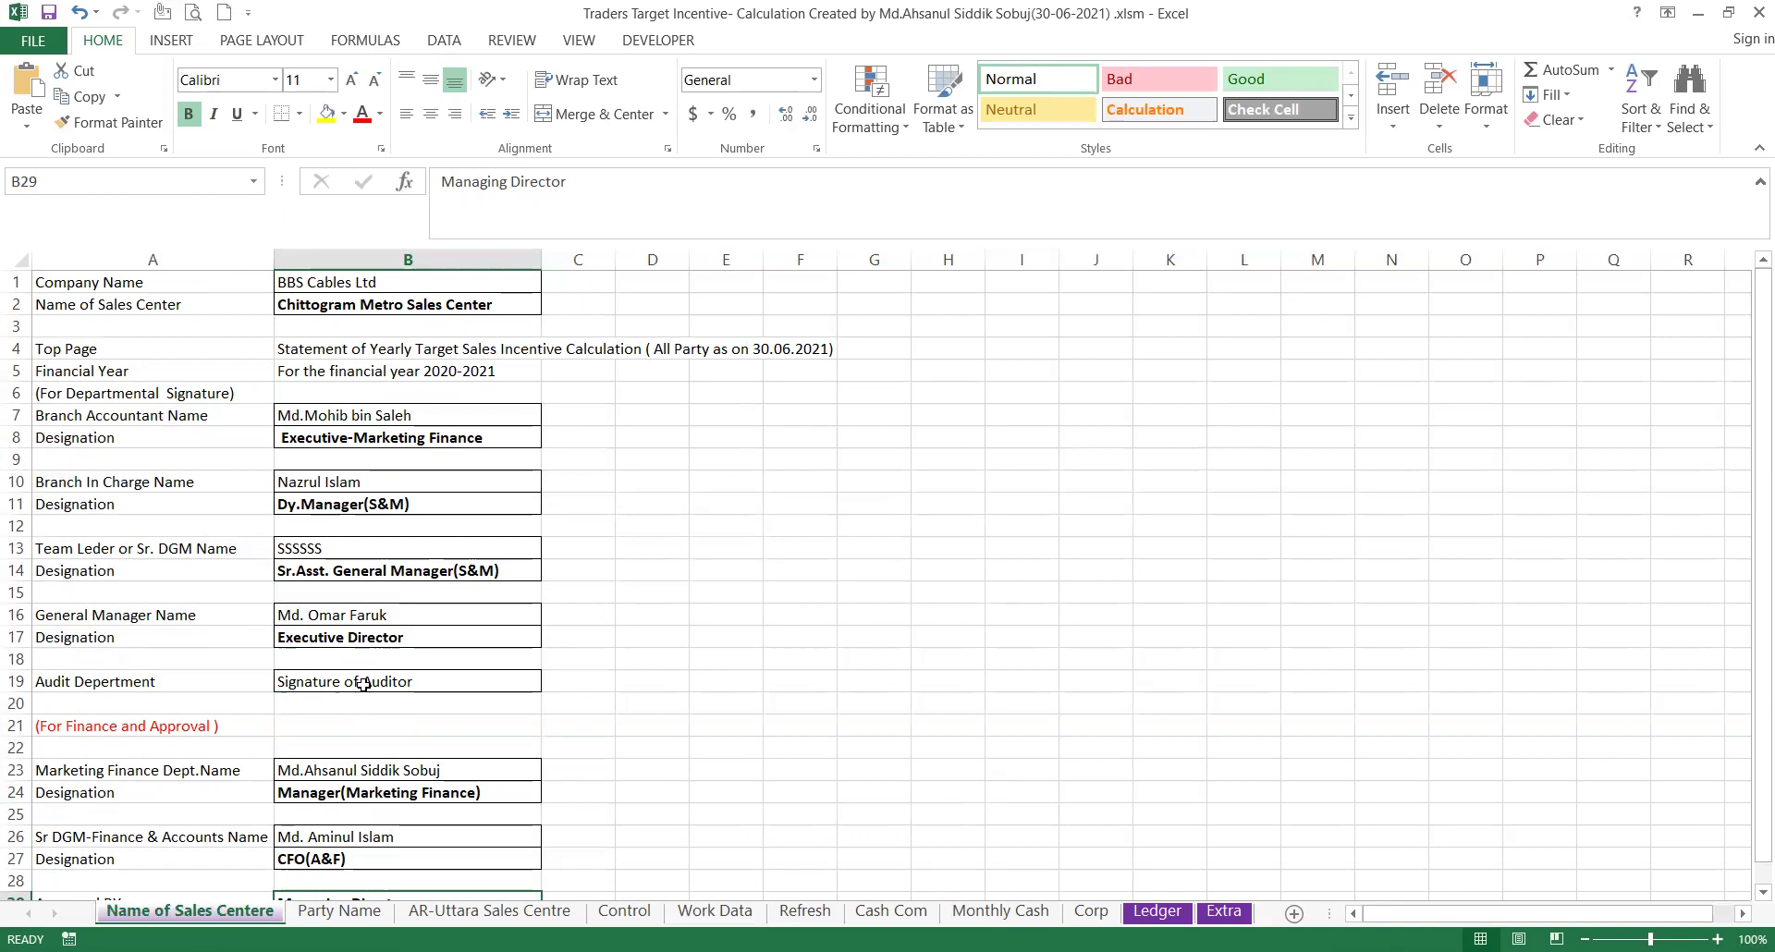
pyautogui.scroll(-5, 363, 683)
pyautogui.scroll(5, 363, 683)
# Clear the Party Name entries in A10:B182 and set their fill to No Fill.
pyautogui.click(340, 912)
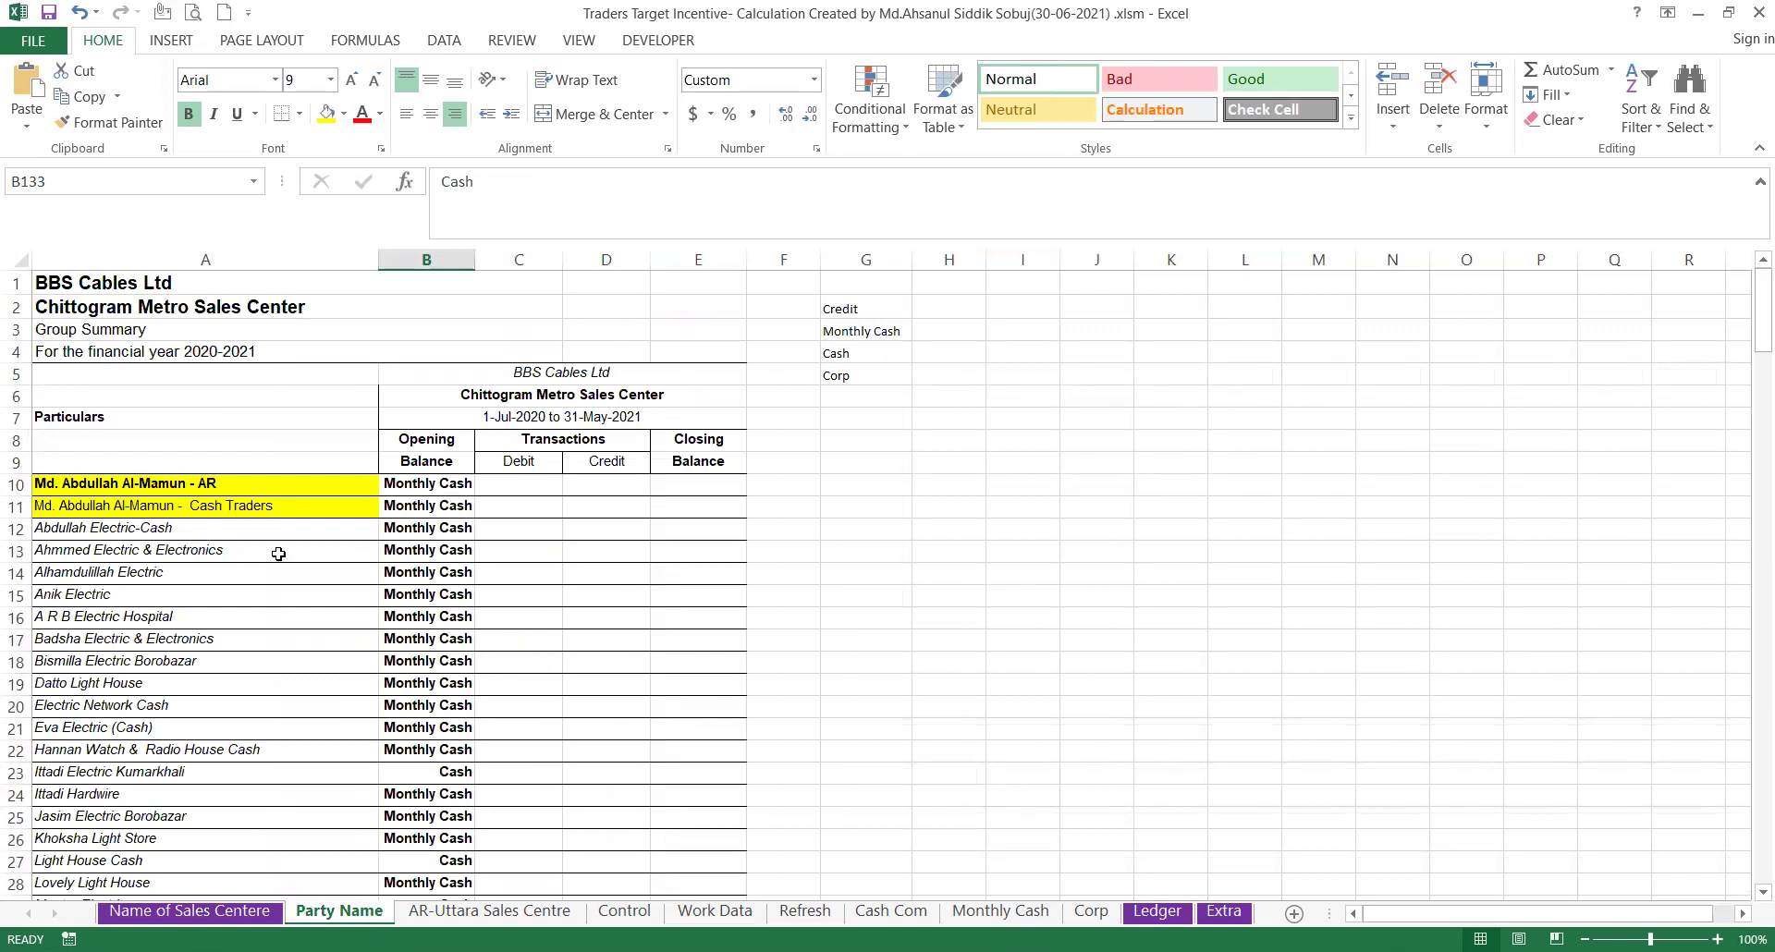
pyautogui.moveTo(120, 486); pyautogui.dragTo(431, 854)
pyautogui.scroll(20, 429, 851)
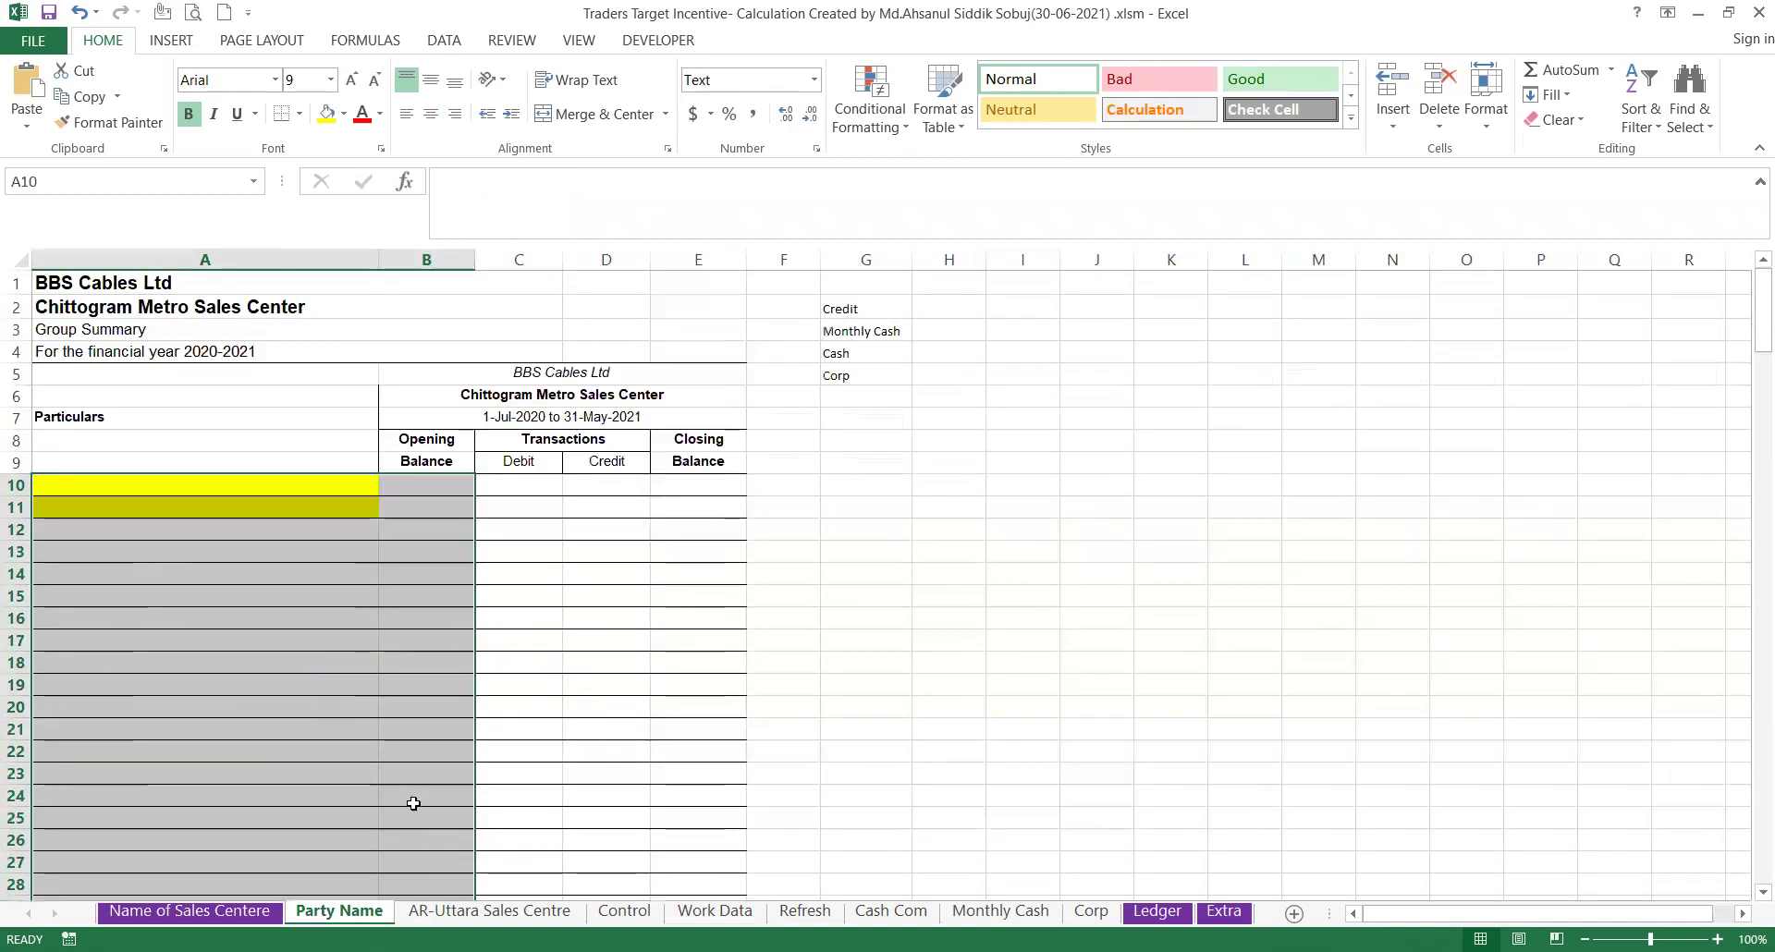
pyautogui.click(343, 113)
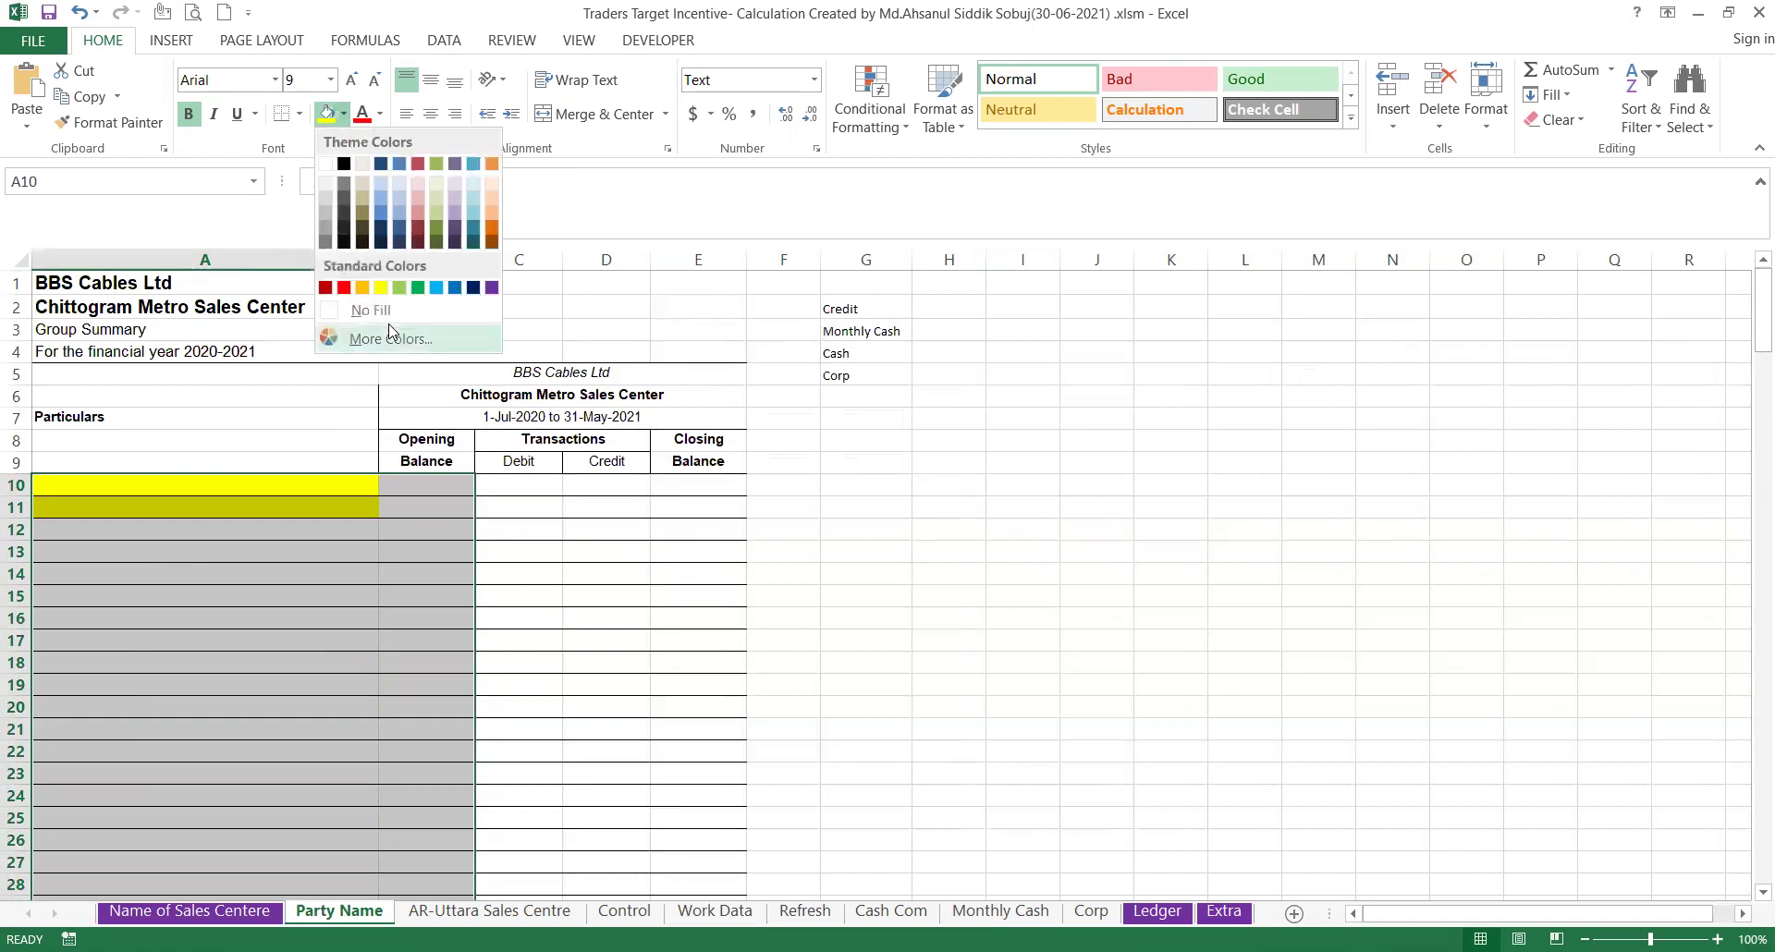
pyautogui.click(381, 309)
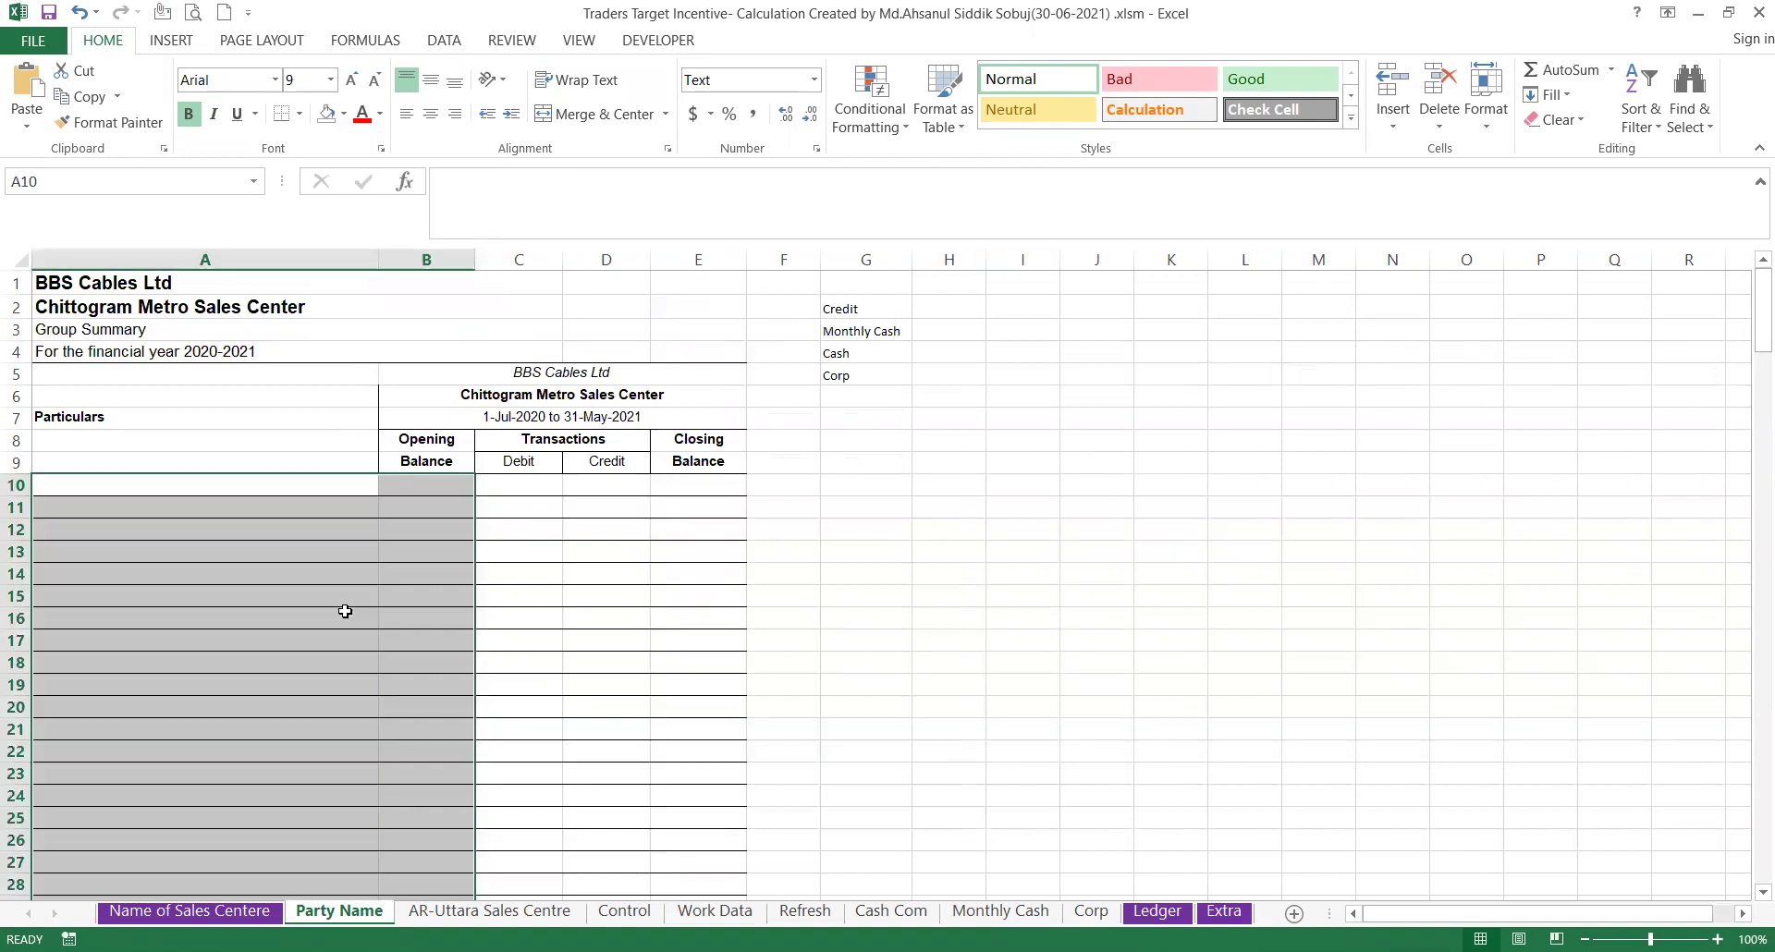
pyautogui.click(344, 611)
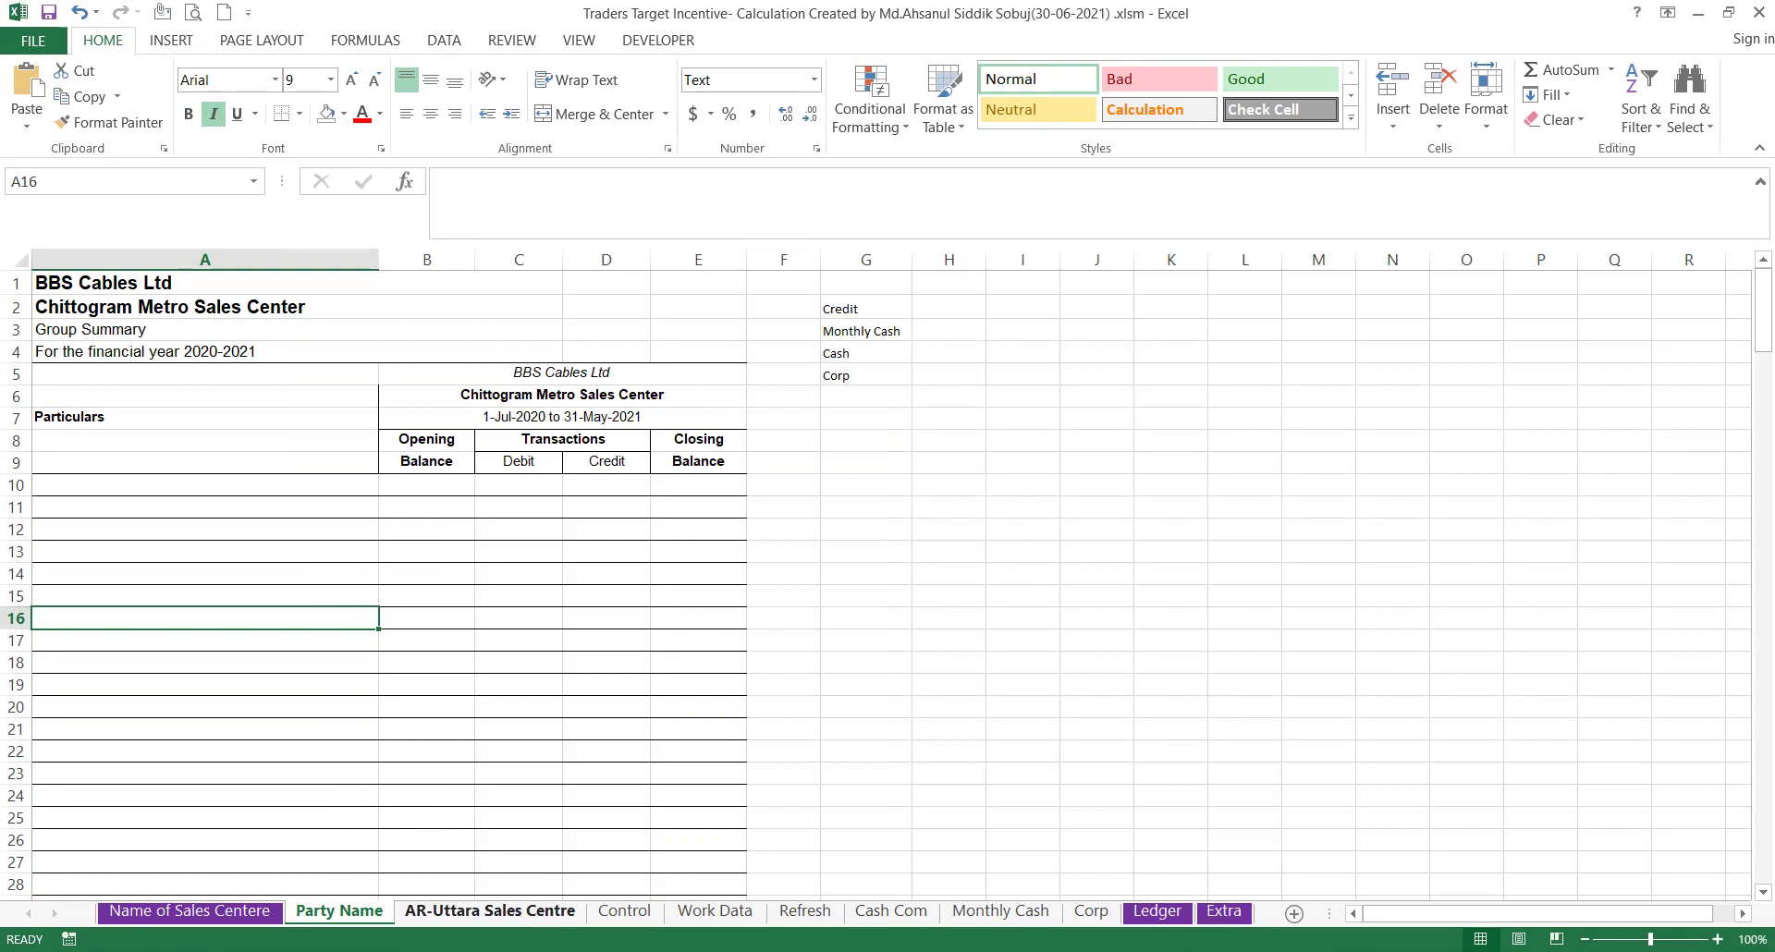
# Scan the AR-Uttara Chittogram Metro balances, then switch to the Control sheet's Dr/Cr removal tool.
pyautogui.click(490, 911)
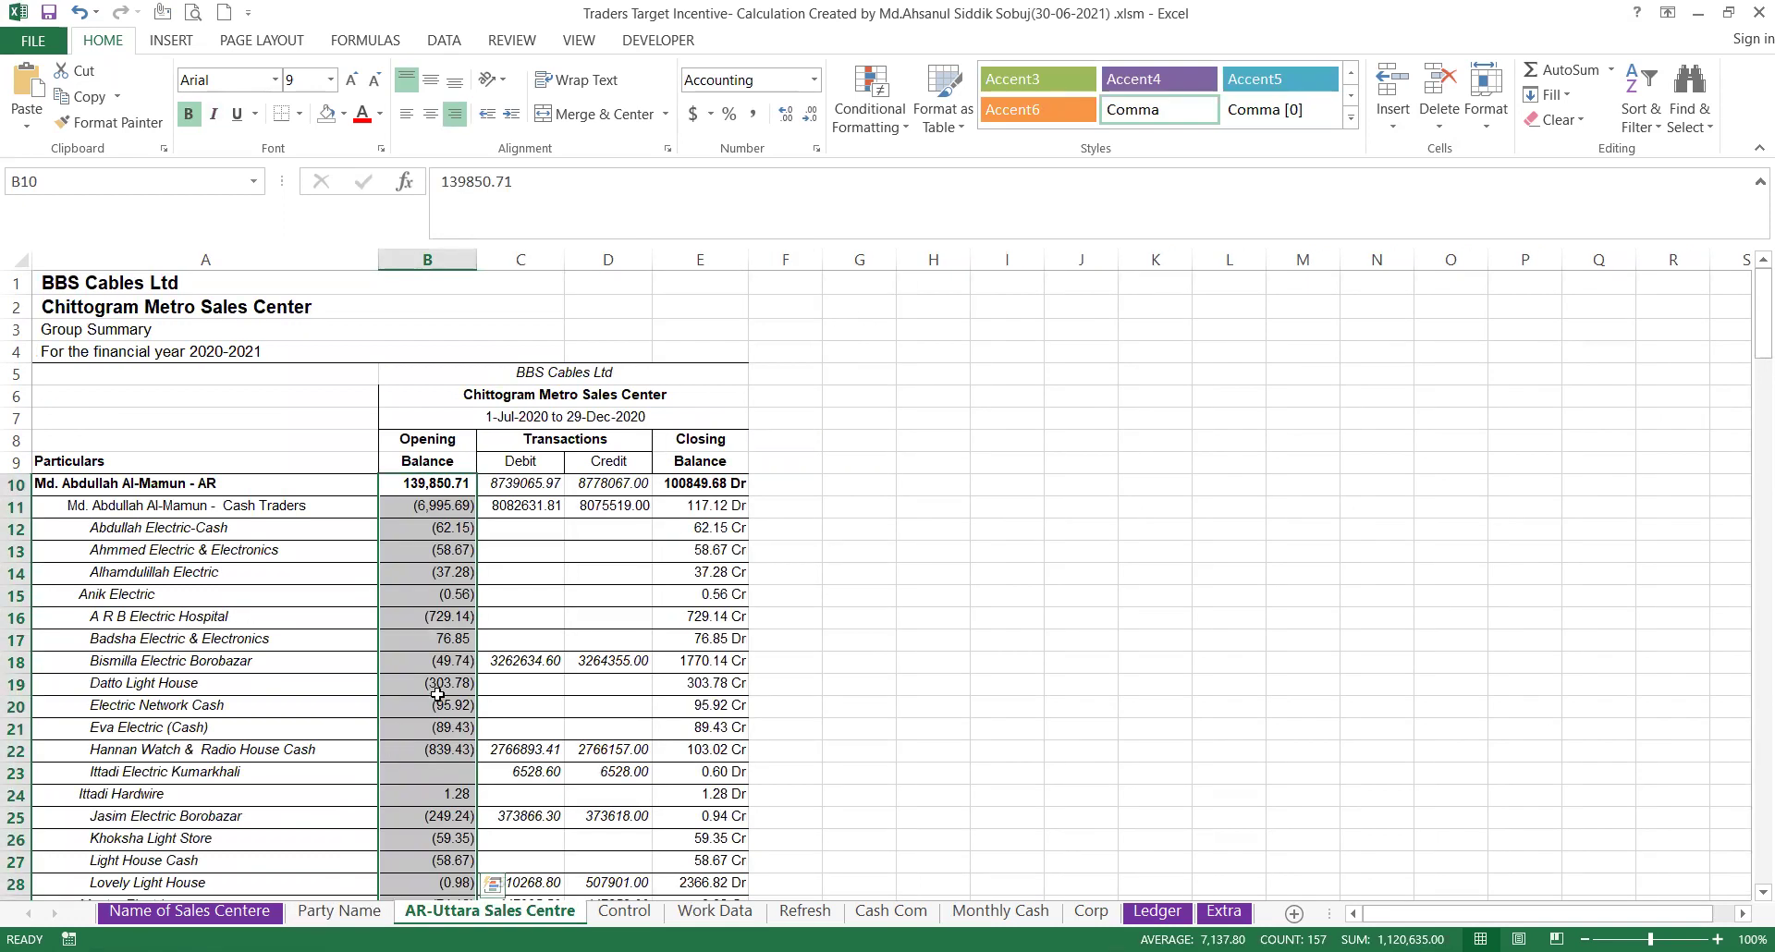
pyautogui.scroll(-10, 438, 694)
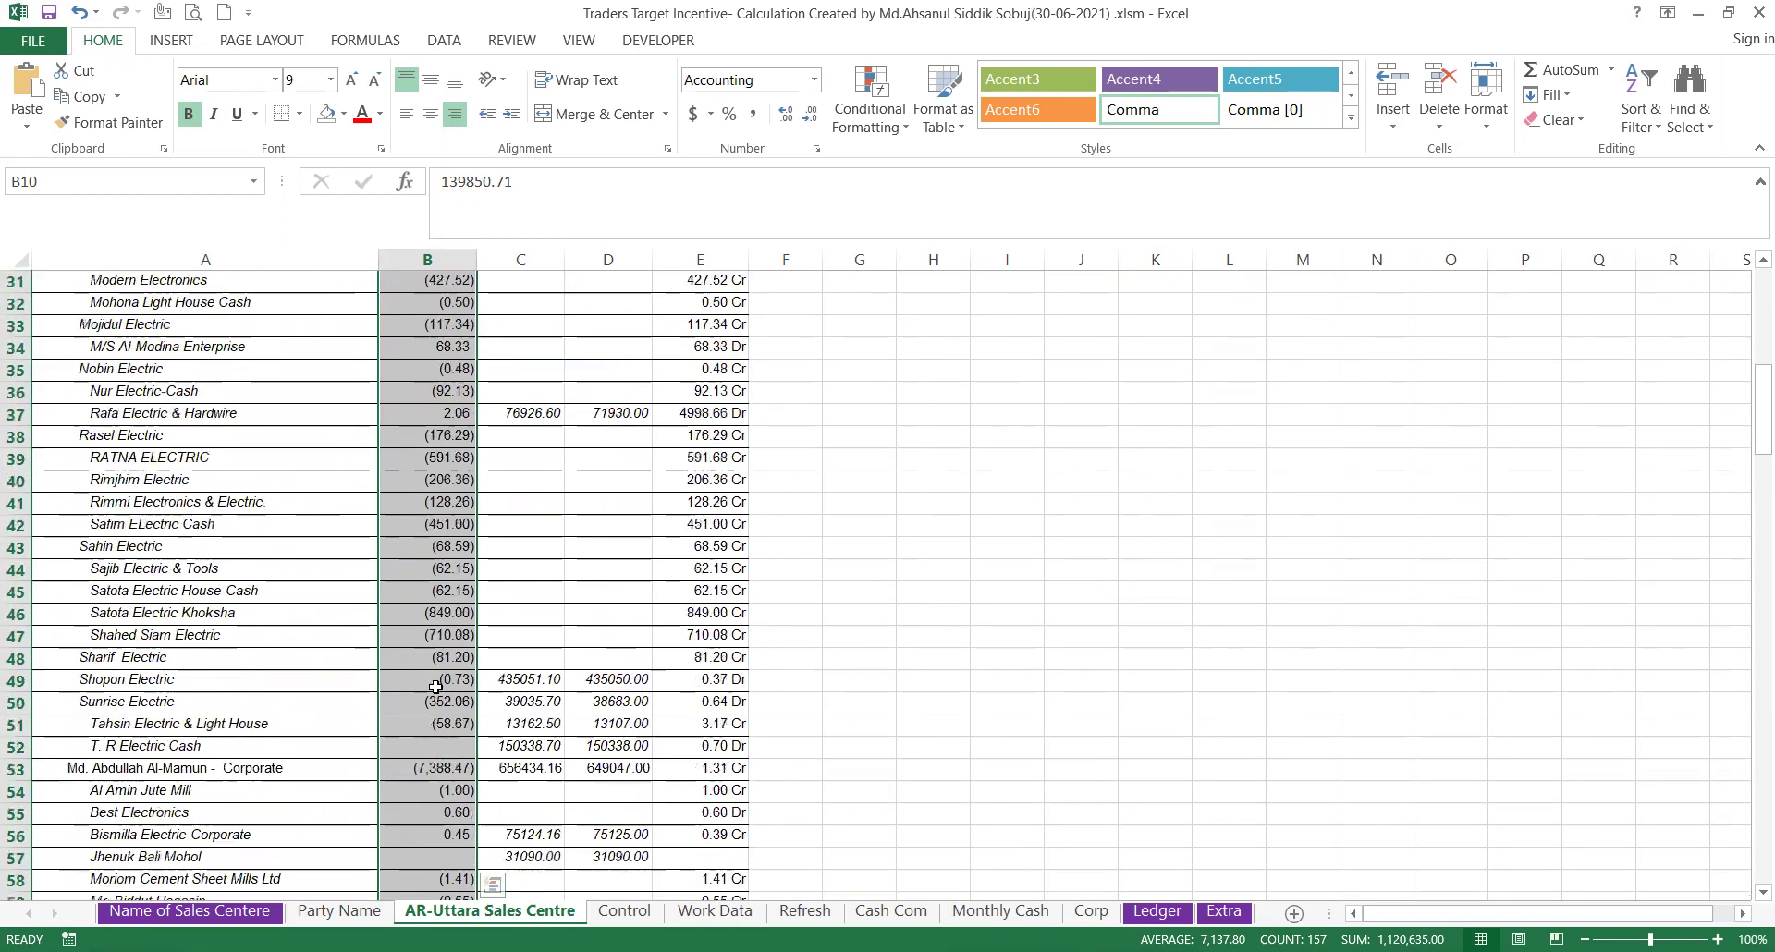
pyautogui.scroll(-15, 435, 687)
pyautogui.scroll(-20, 436, 687)
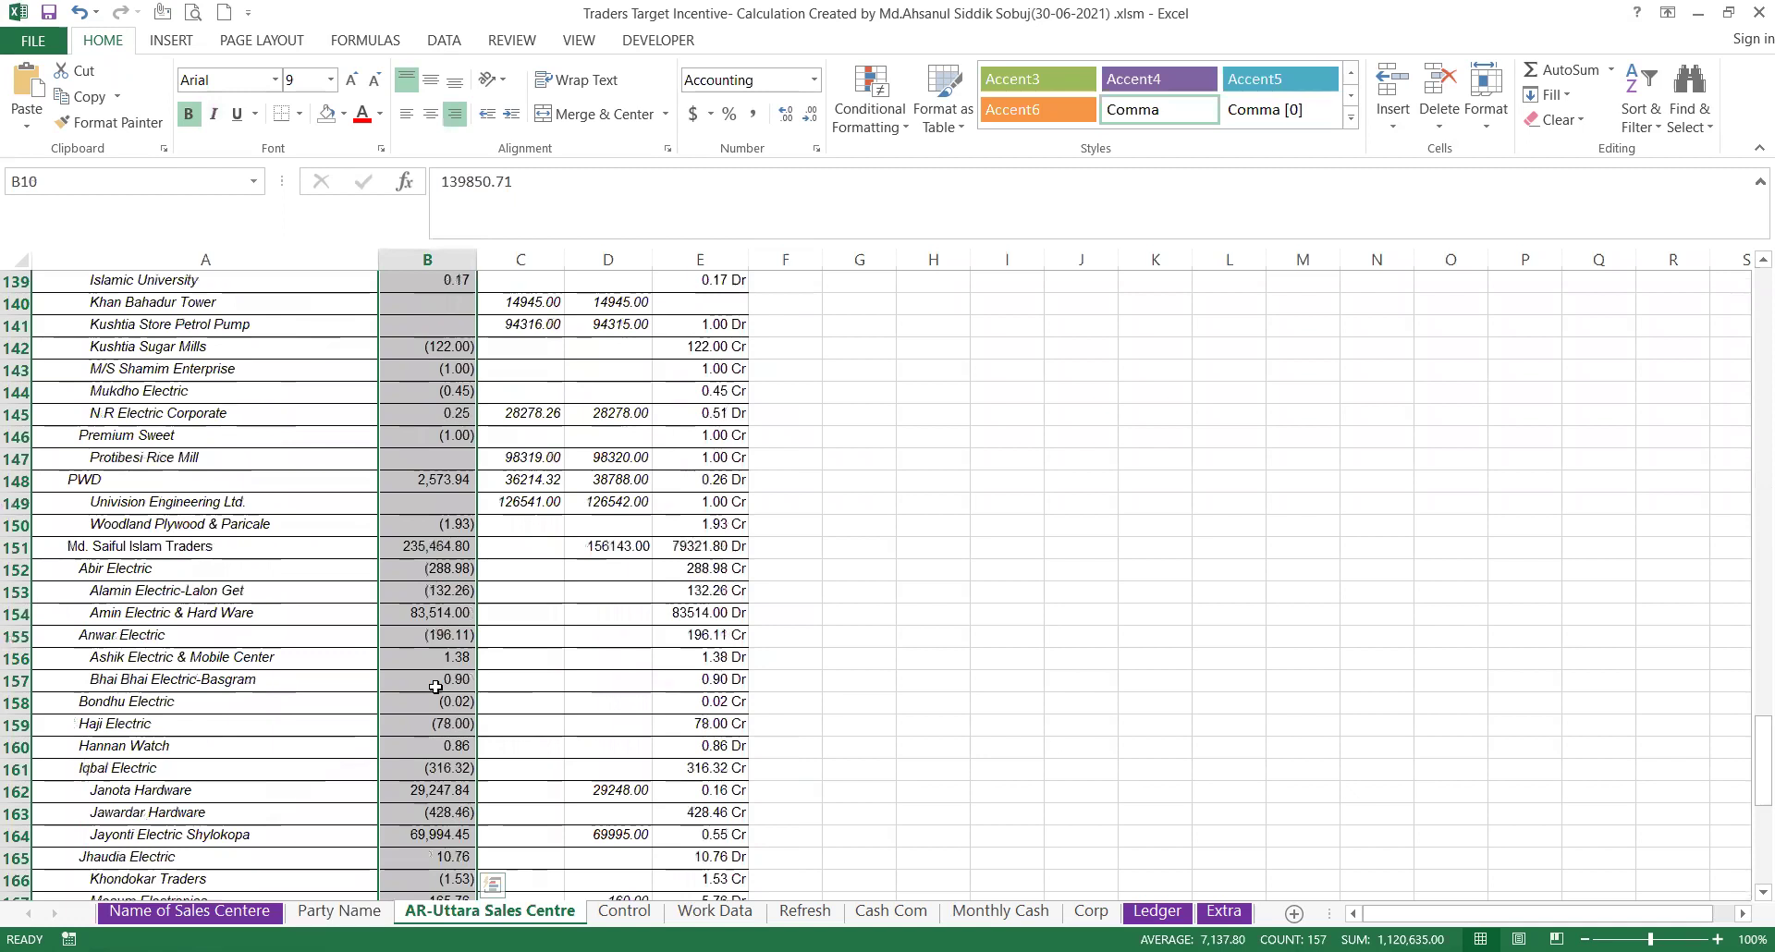
pyautogui.scroll(-5, 436, 687)
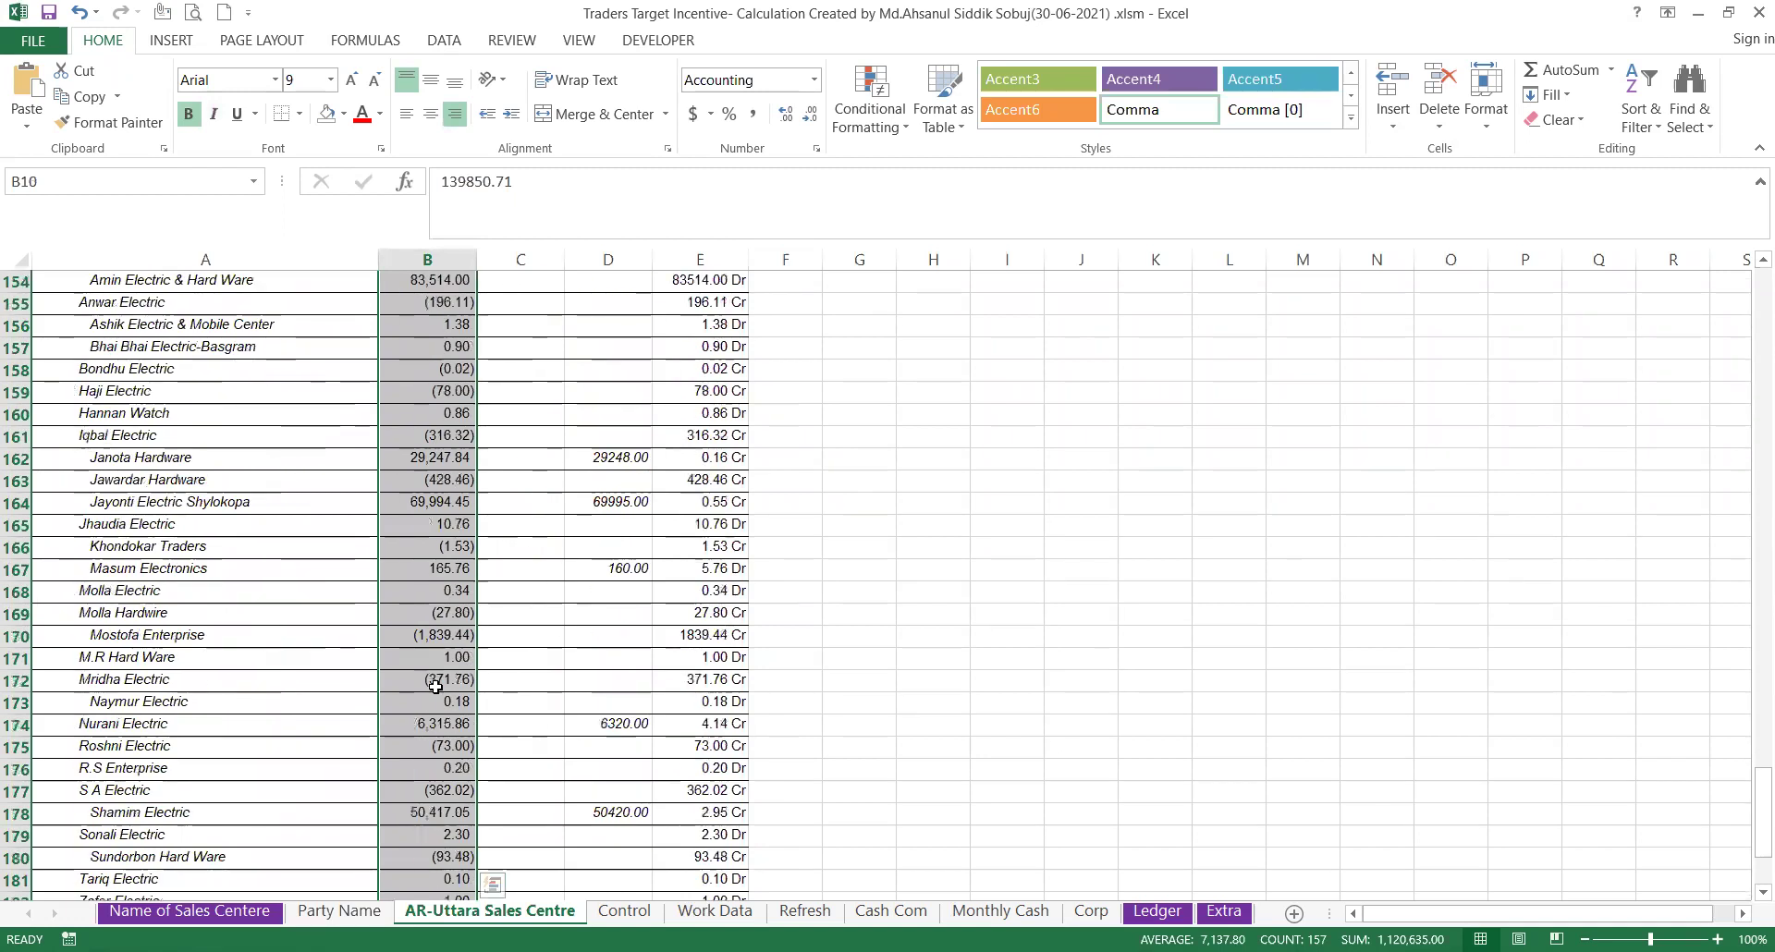
pyautogui.scroll(20, 436, 685)
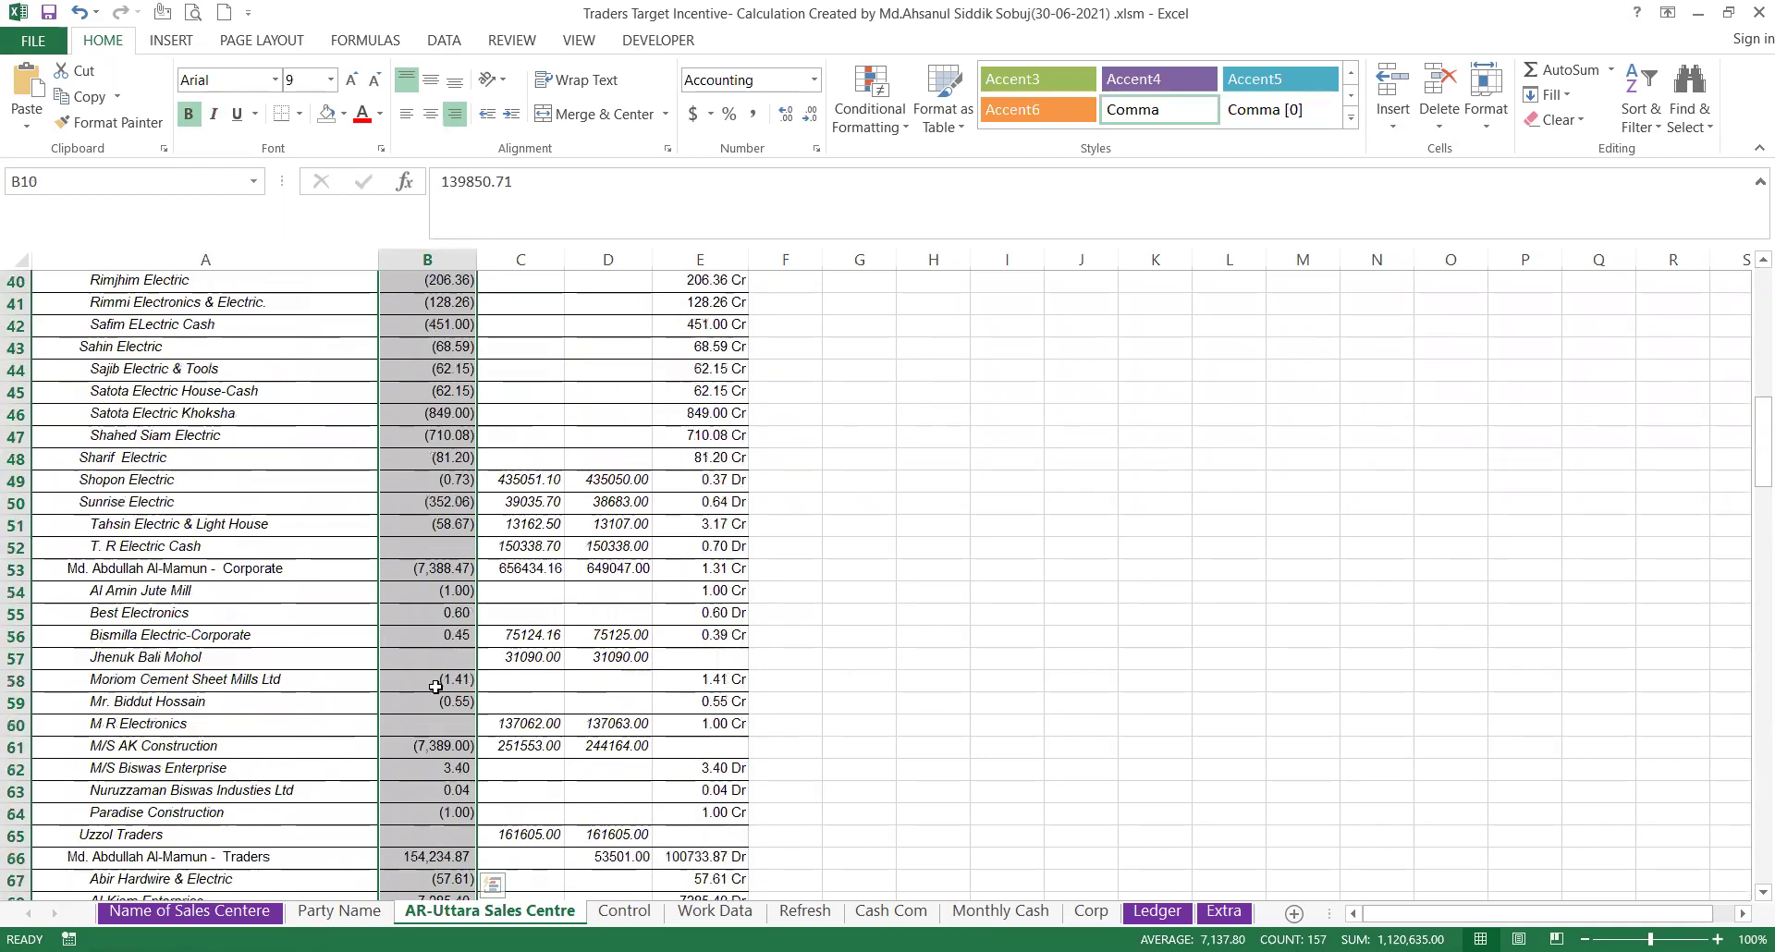
pyautogui.scroll(6, 436, 687)
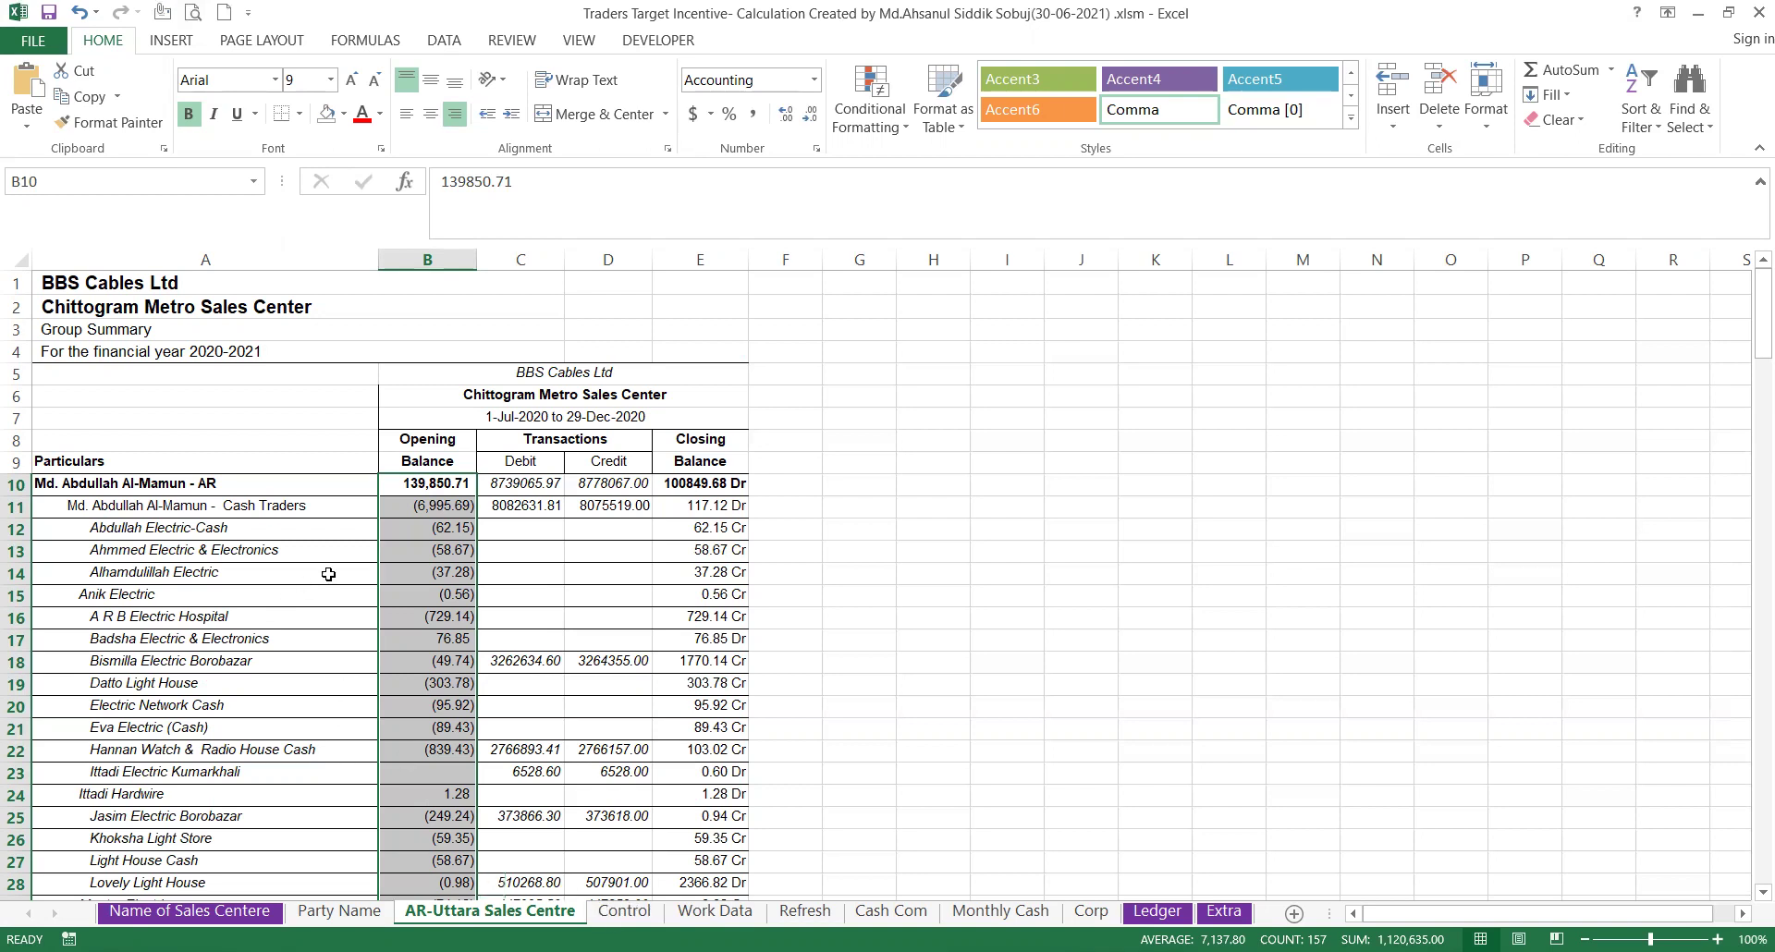
pyautogui.click(339, 911)
pyautogui.click(626, 911)
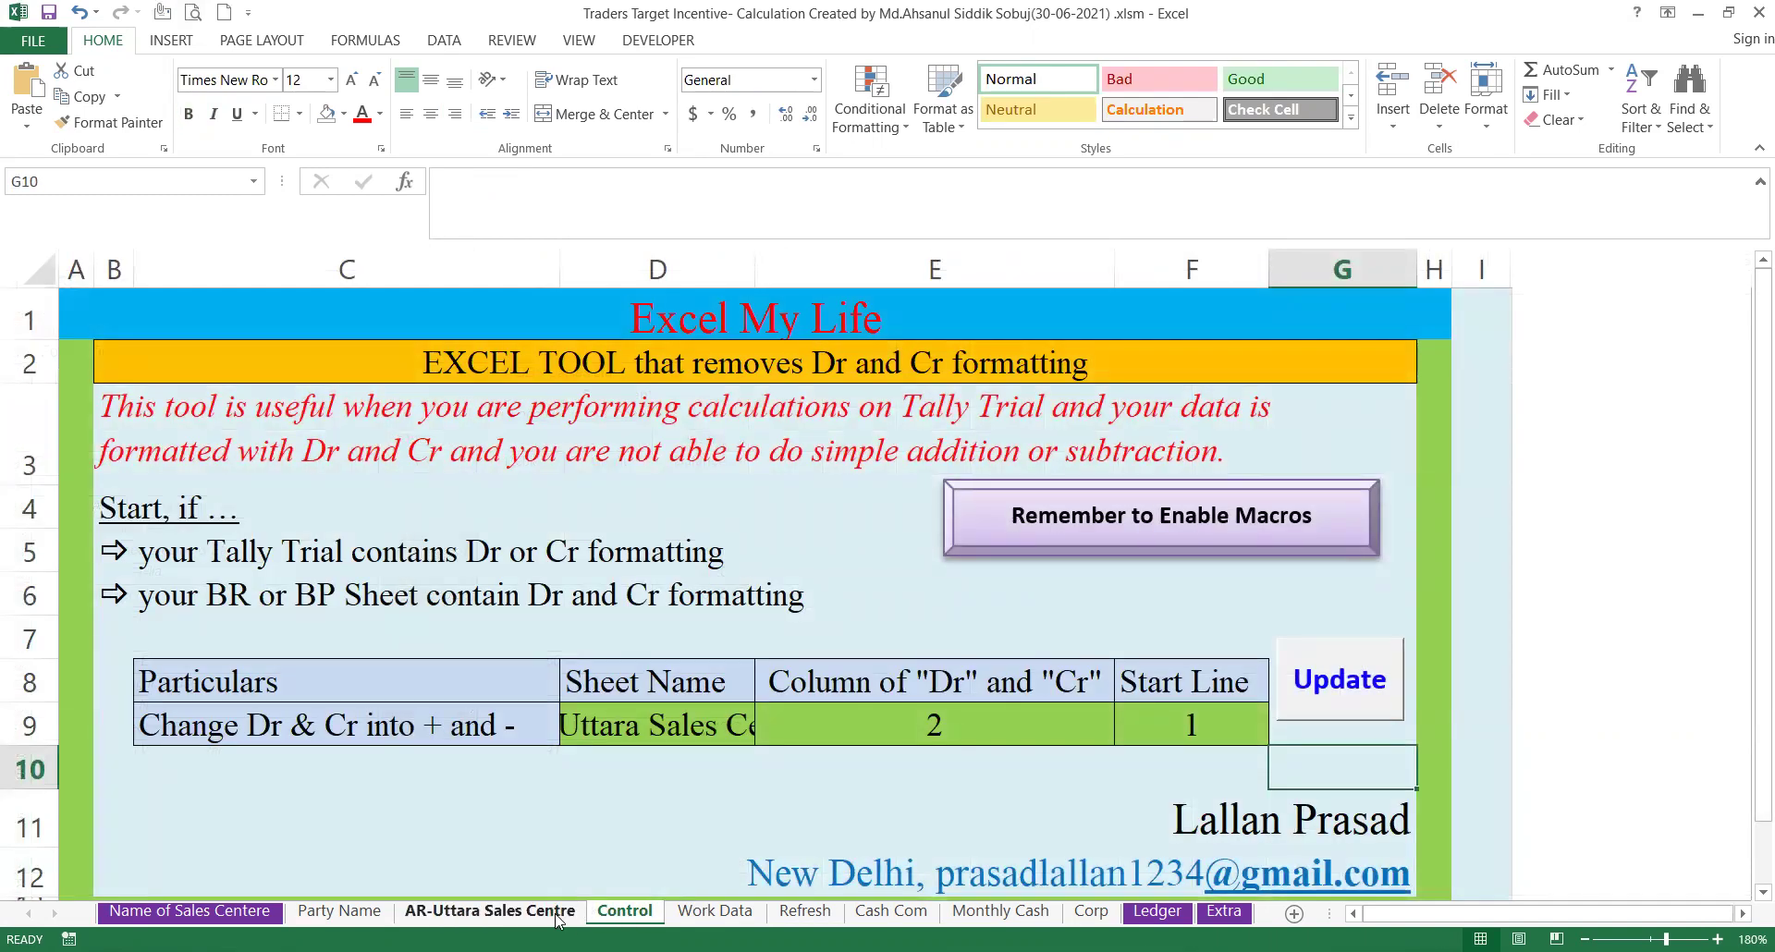
# On the Work Data sheet, review the Customer Name, (>=3 Bill), OP (01-07-2020) and Gross TK headings.
pyautogui.click(714, 911)
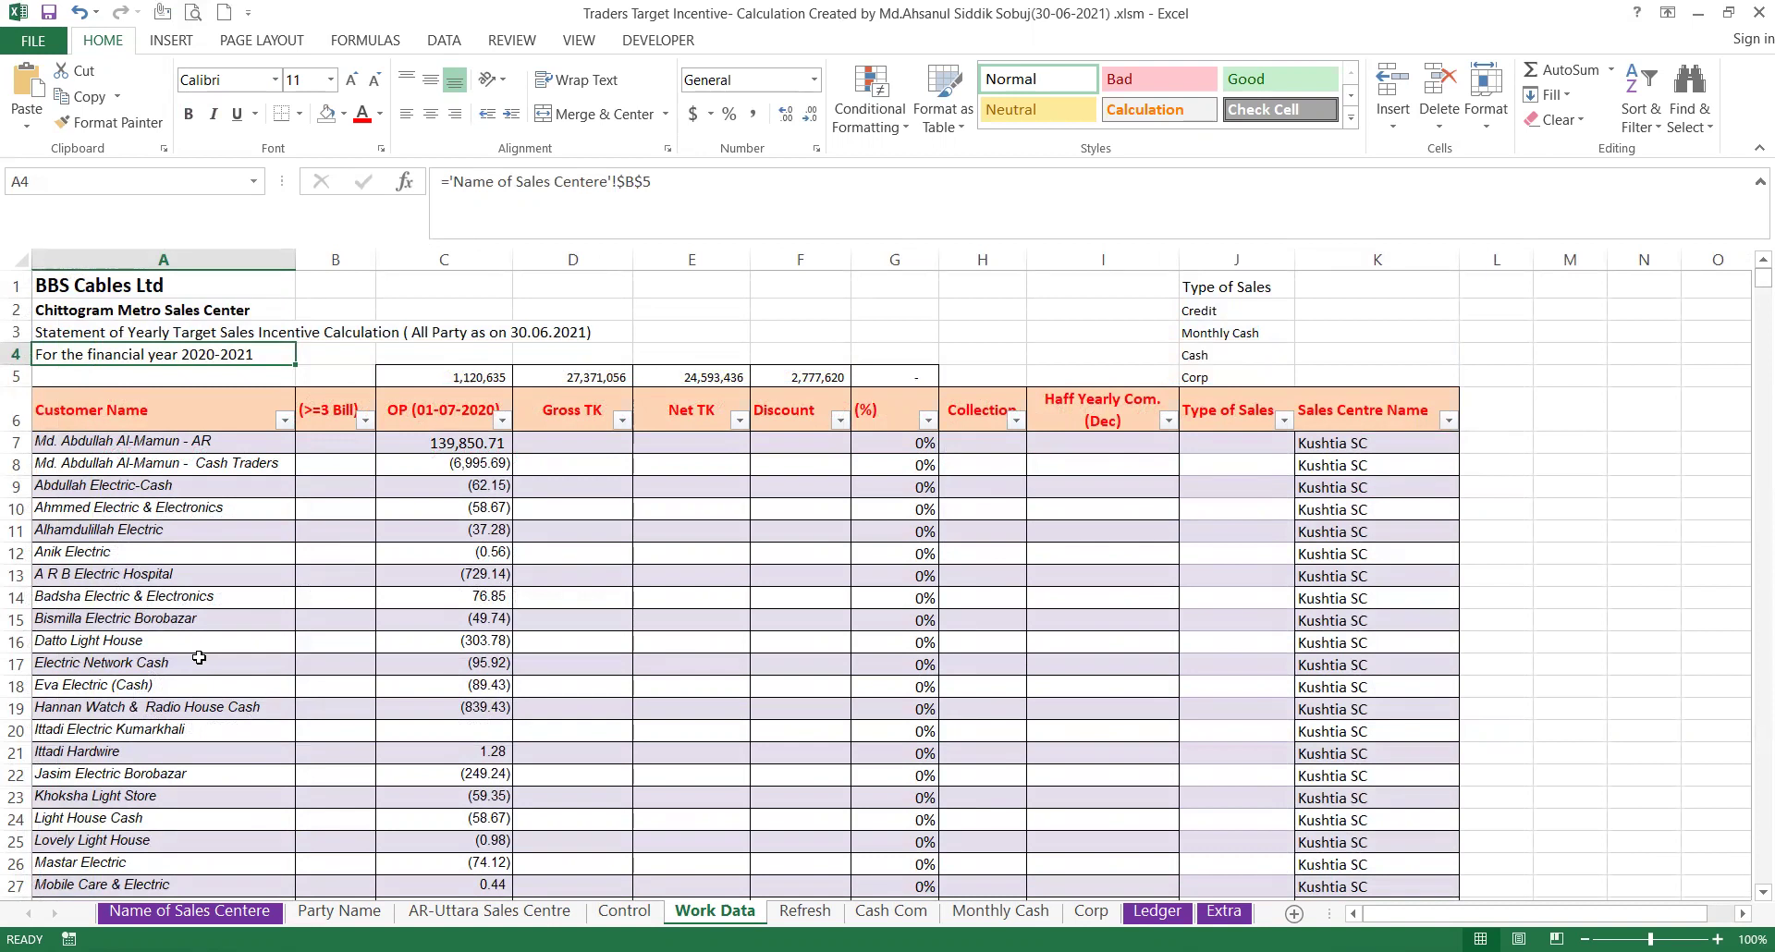
pyautogui.scroll(-5, 199, 657)
pyautogui.scroll(-10, 199, 657)
pyautogui.scroll(15, 199, 657)
pyautogui.click(118, 422)
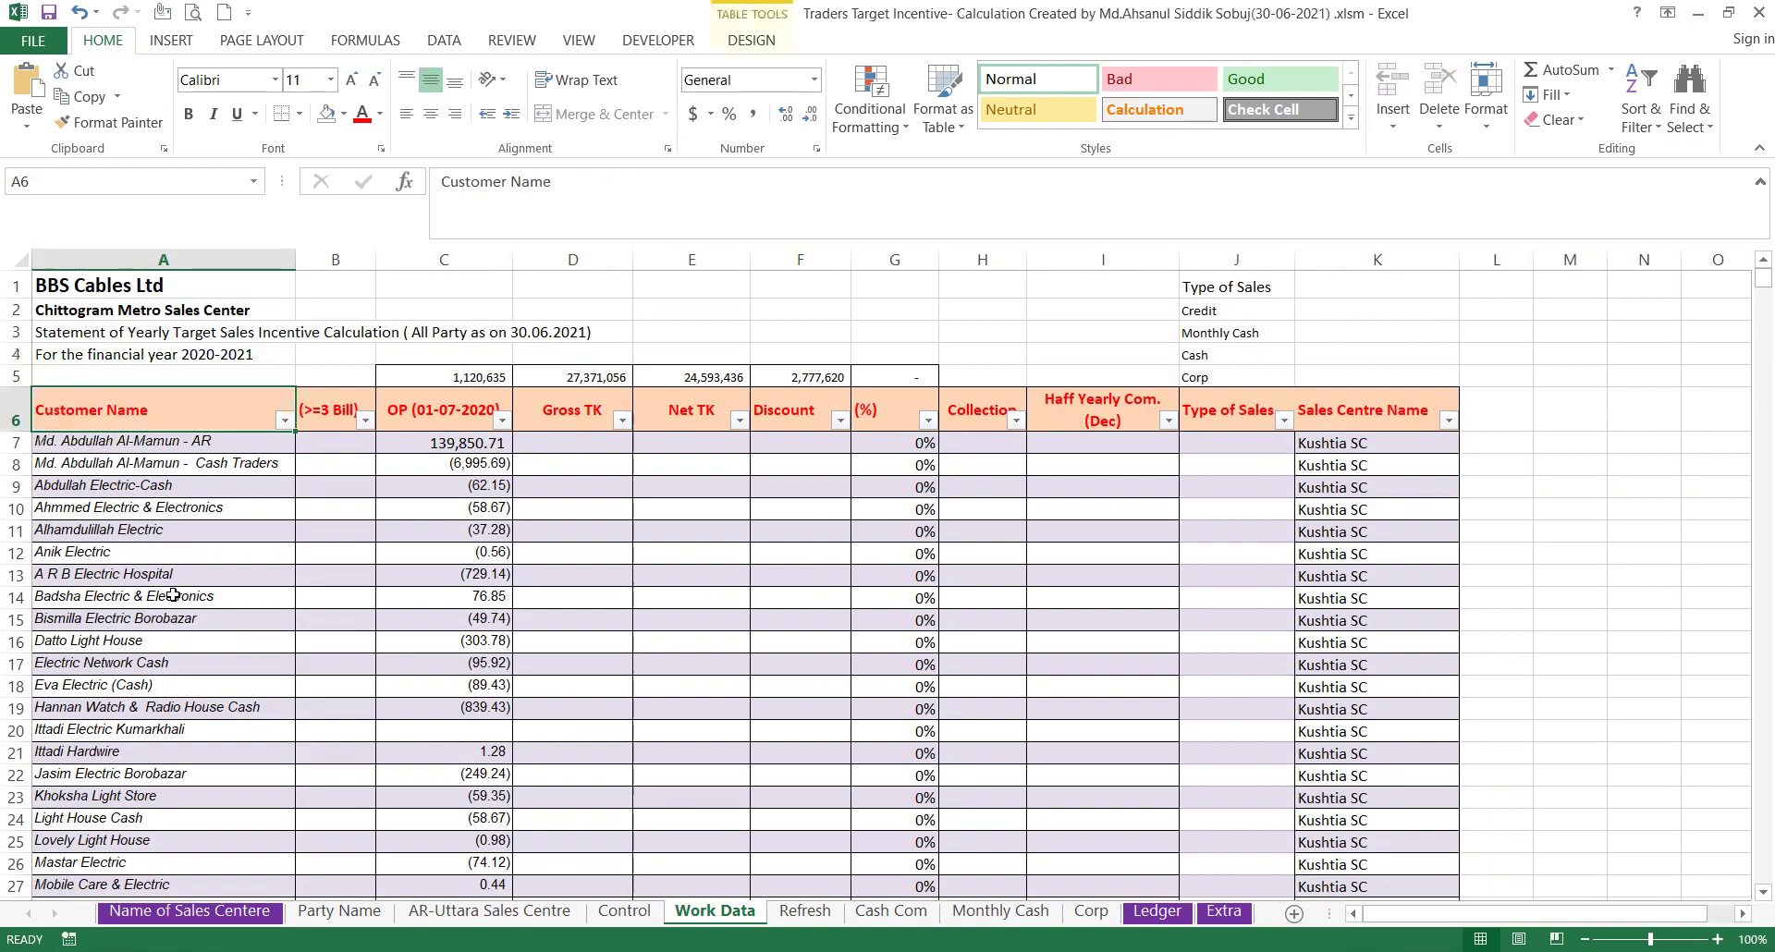
pyautogui.click(342, 418)
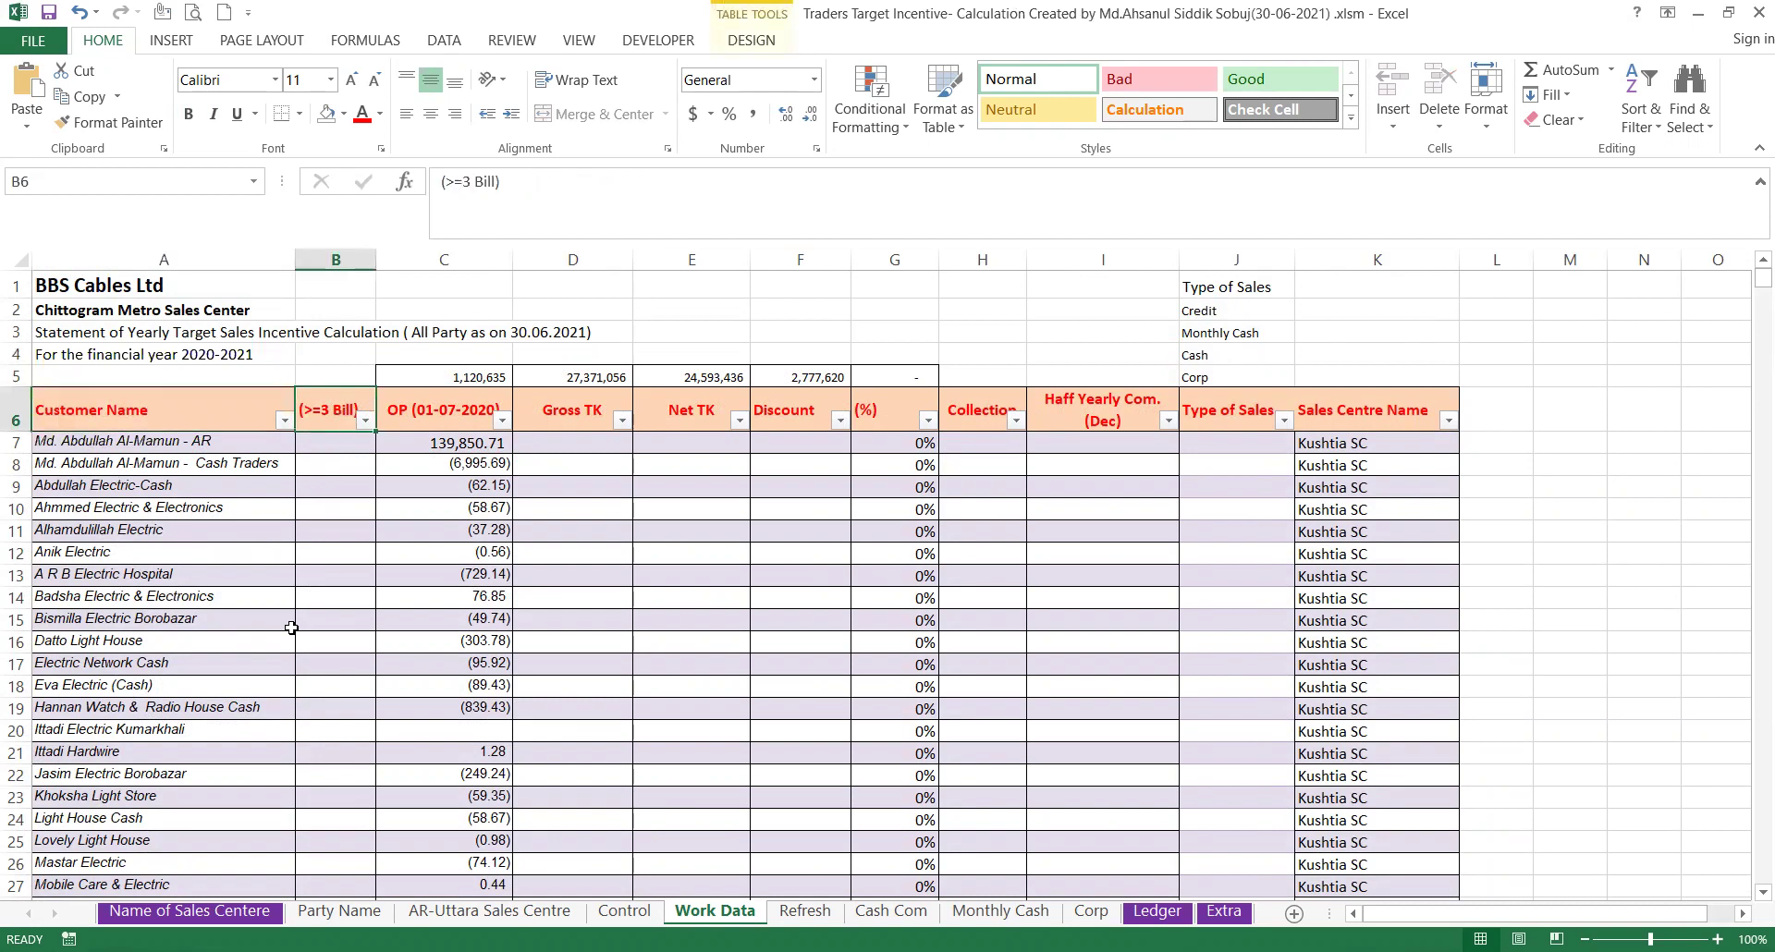
pyautogui.click(444, 422)
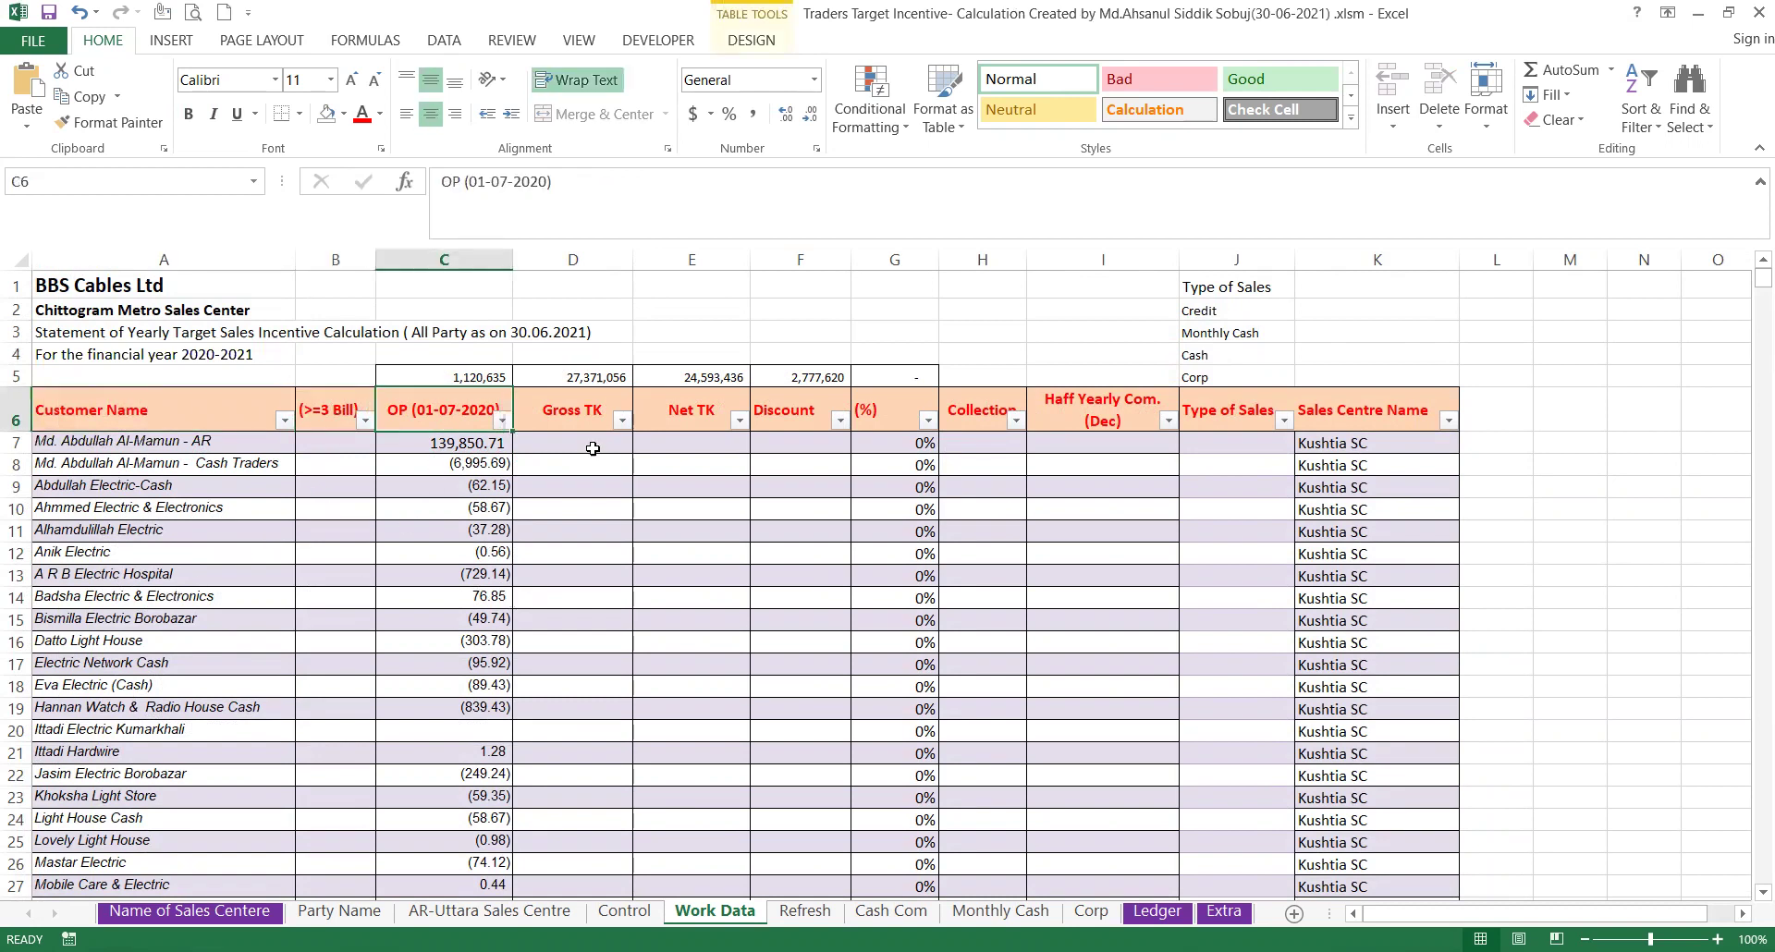
pyautogui.click(584, 418)
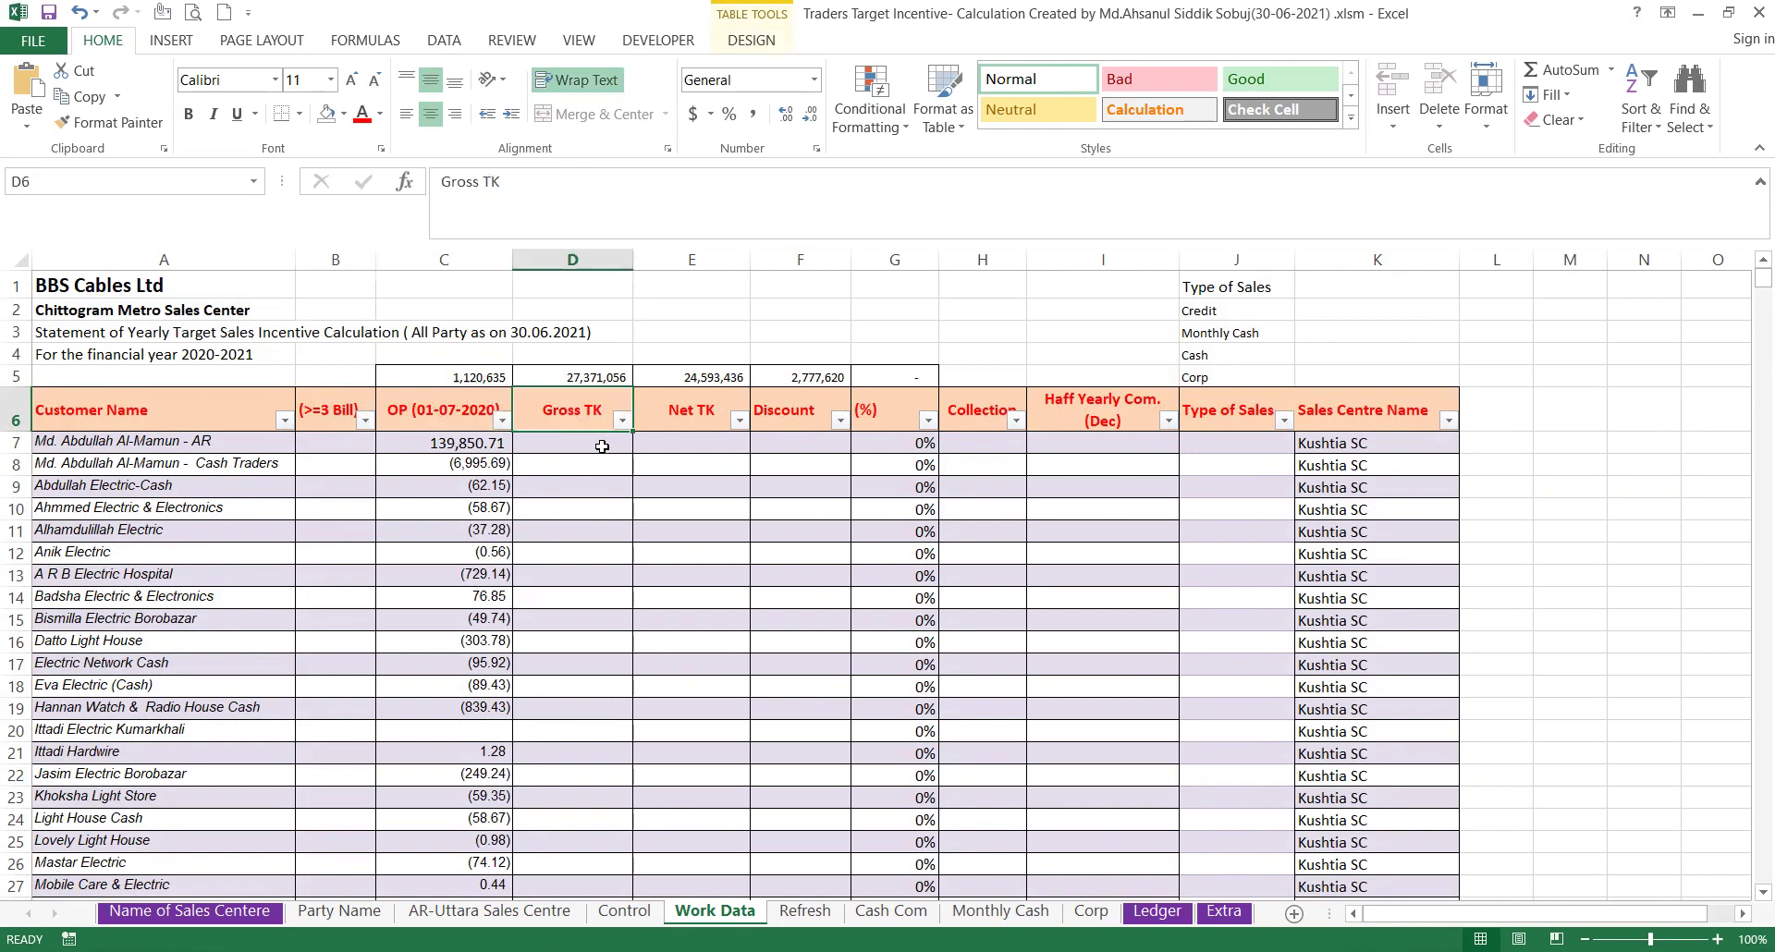
# Review the Net TK, Discount, (%), Collection, Haff Yearly Com. (Dec) and Type of Sales headings.
pyautogui.click(686, 421)
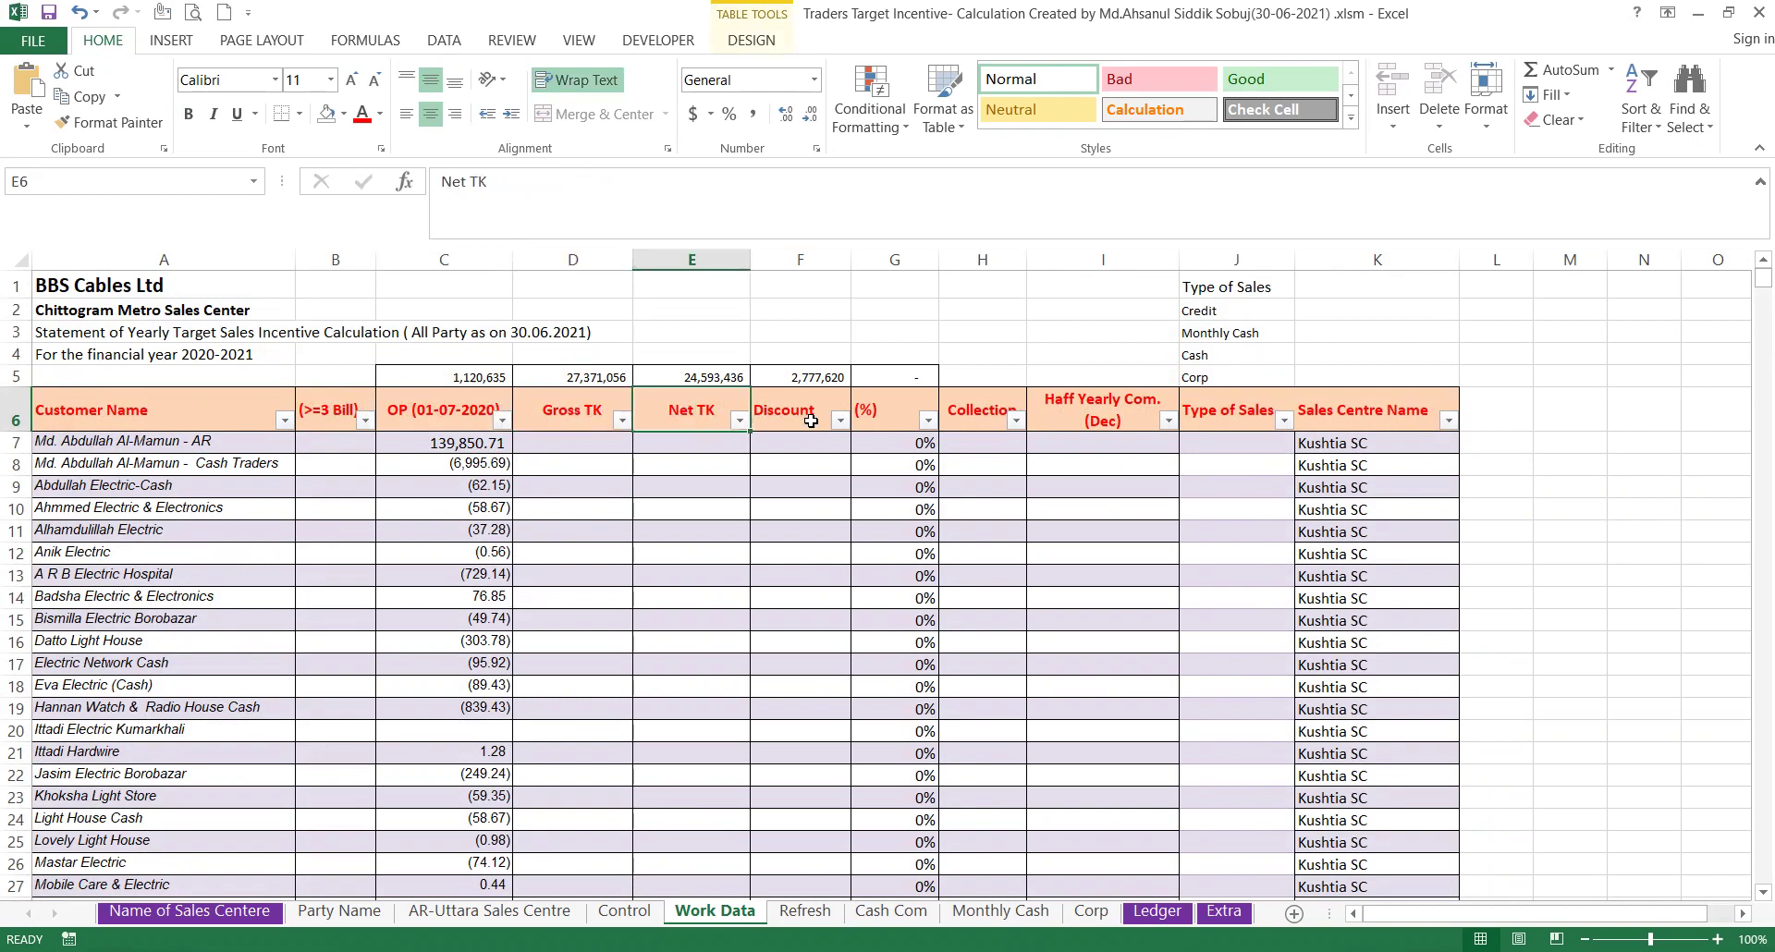
pyautogui.click(811, 422)
pyautogui.click(893, 417)
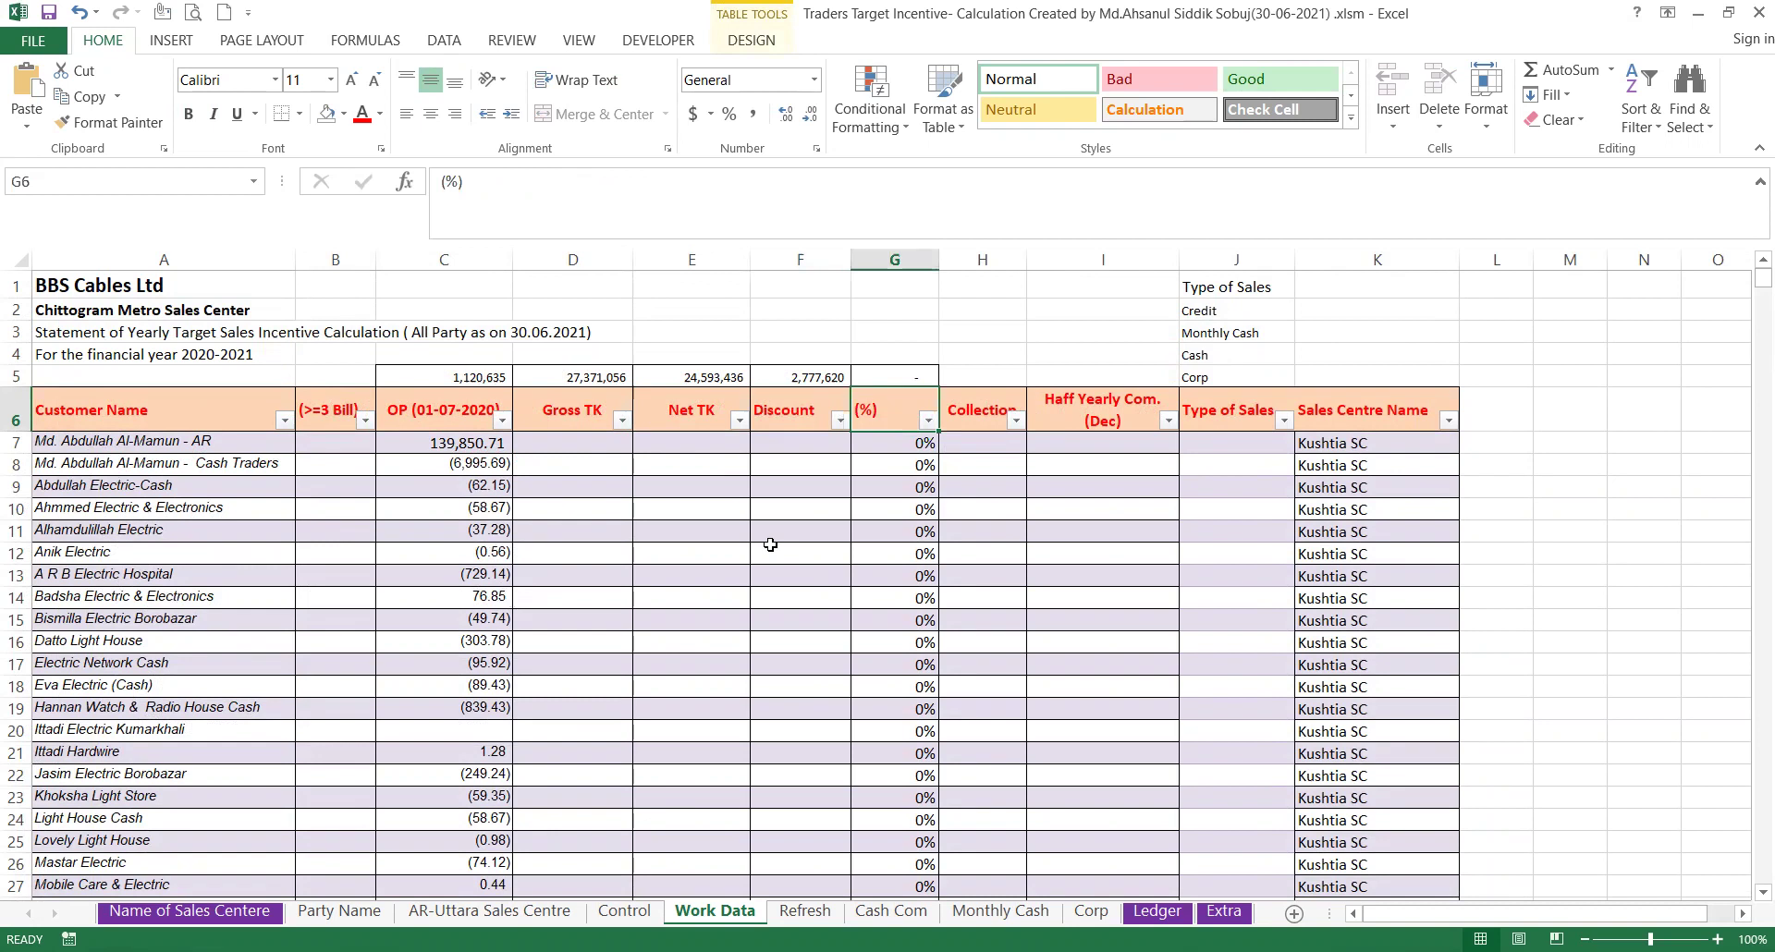
pyautogui.click(987, 418)
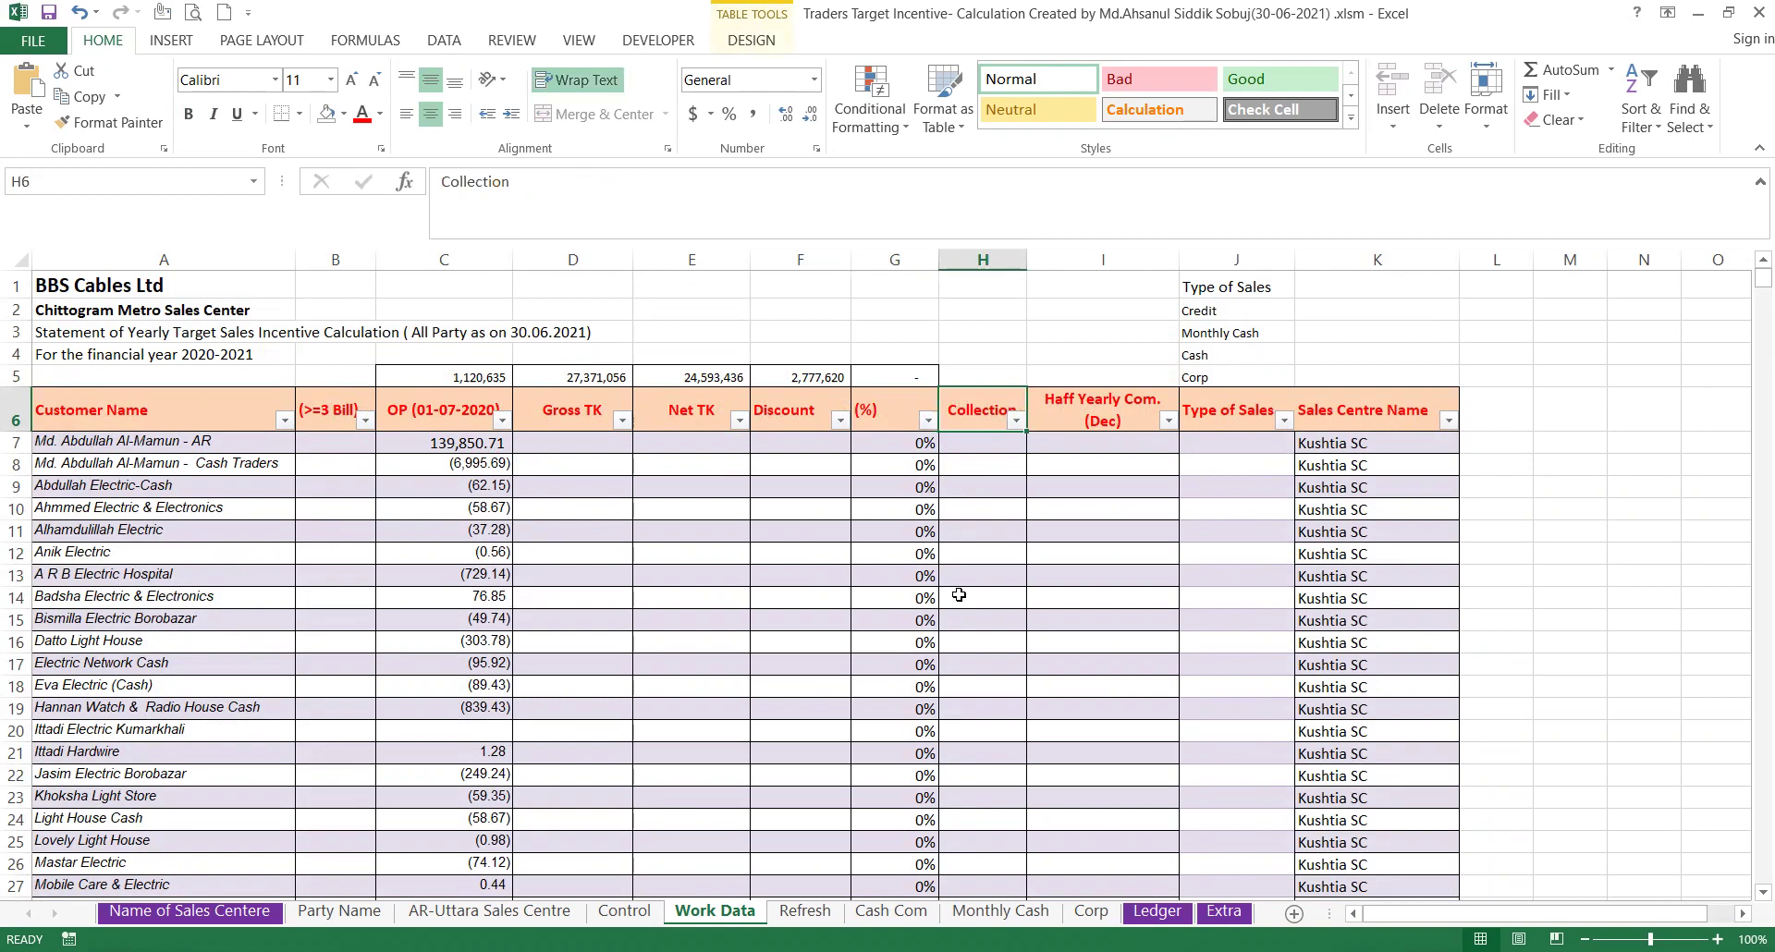
pyautogui.click(1104, 416)
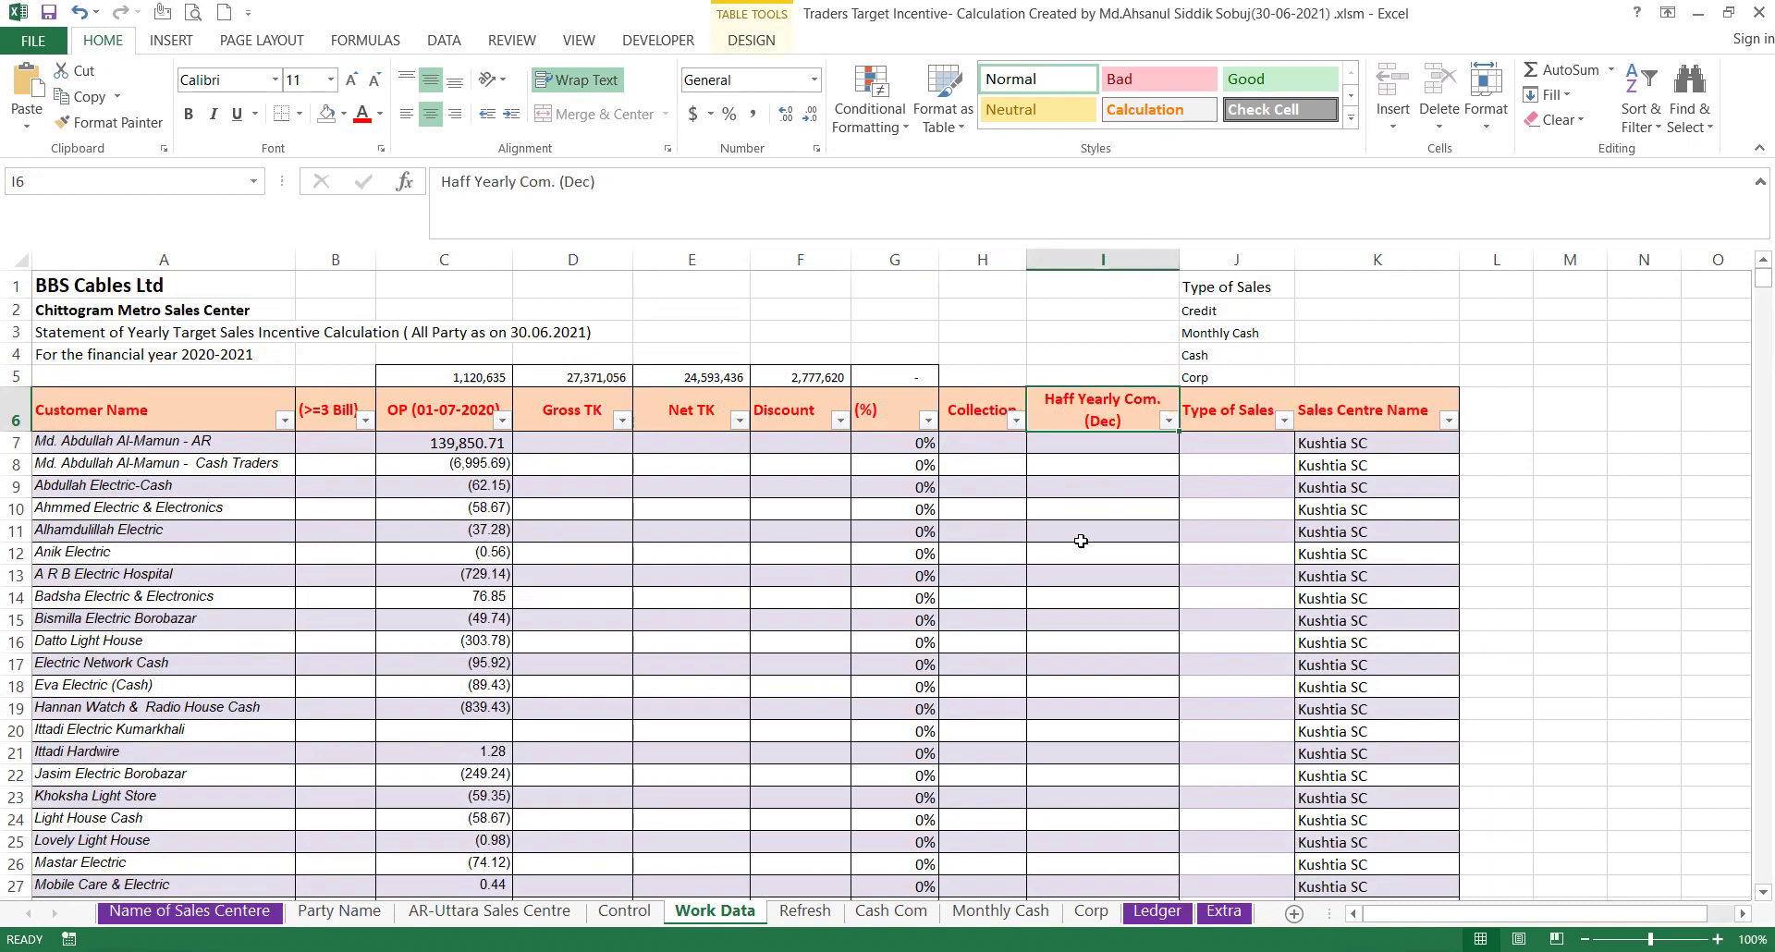
pyautogui.click(1216, 413)
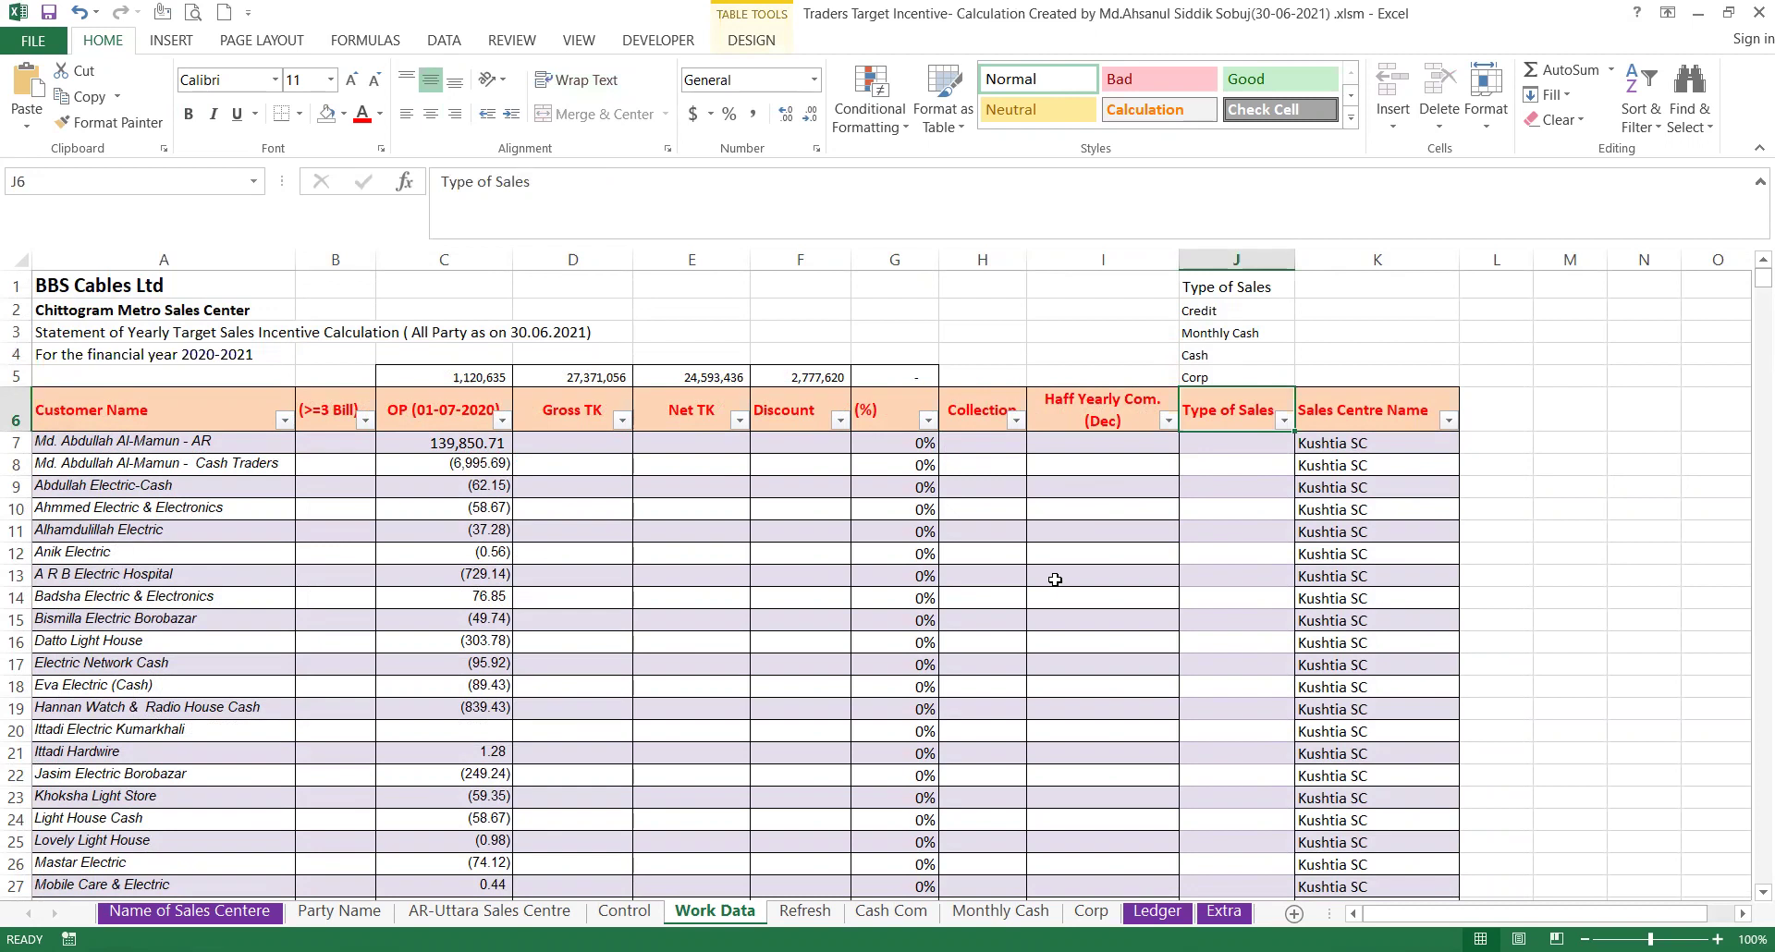
# Check the Type of Sales list entries Credit, Monthly Cash, Cash, Corp and the Sales Centre Name heading.
pyautogui.click(1248, 314)
pyautogui.click(1257, 335)
pyautogui.click(1249, 357)
pyautogui.click(1233, 380)
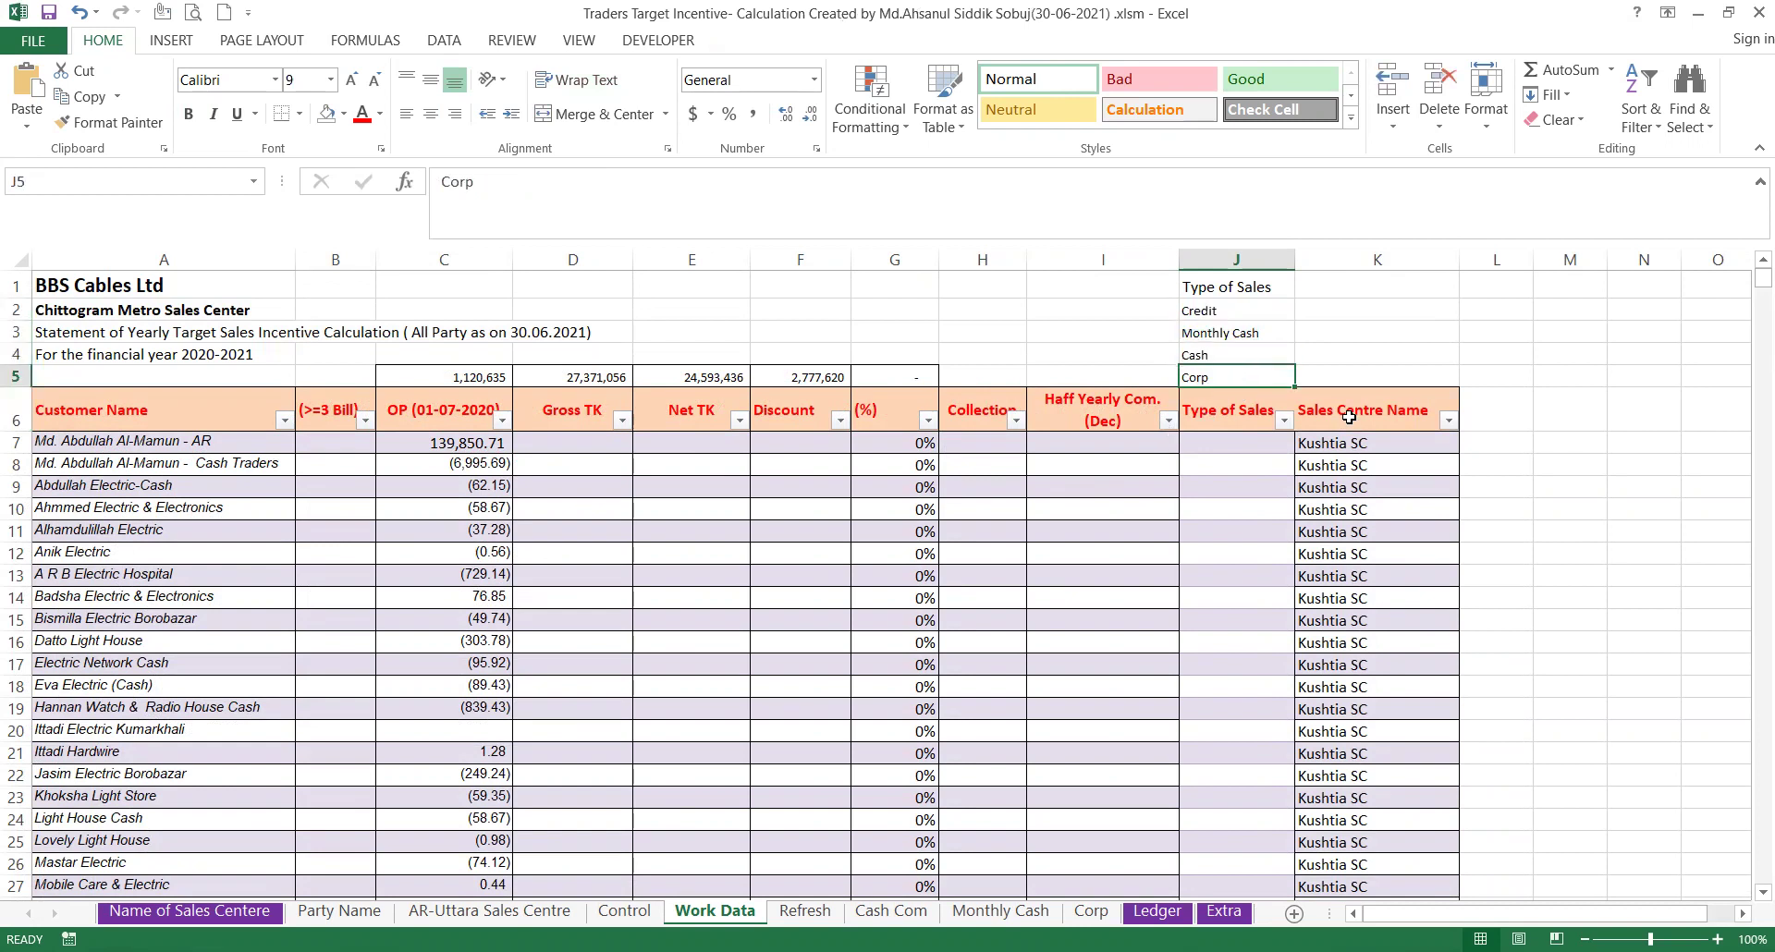
pyautogui.click(1348, 416)
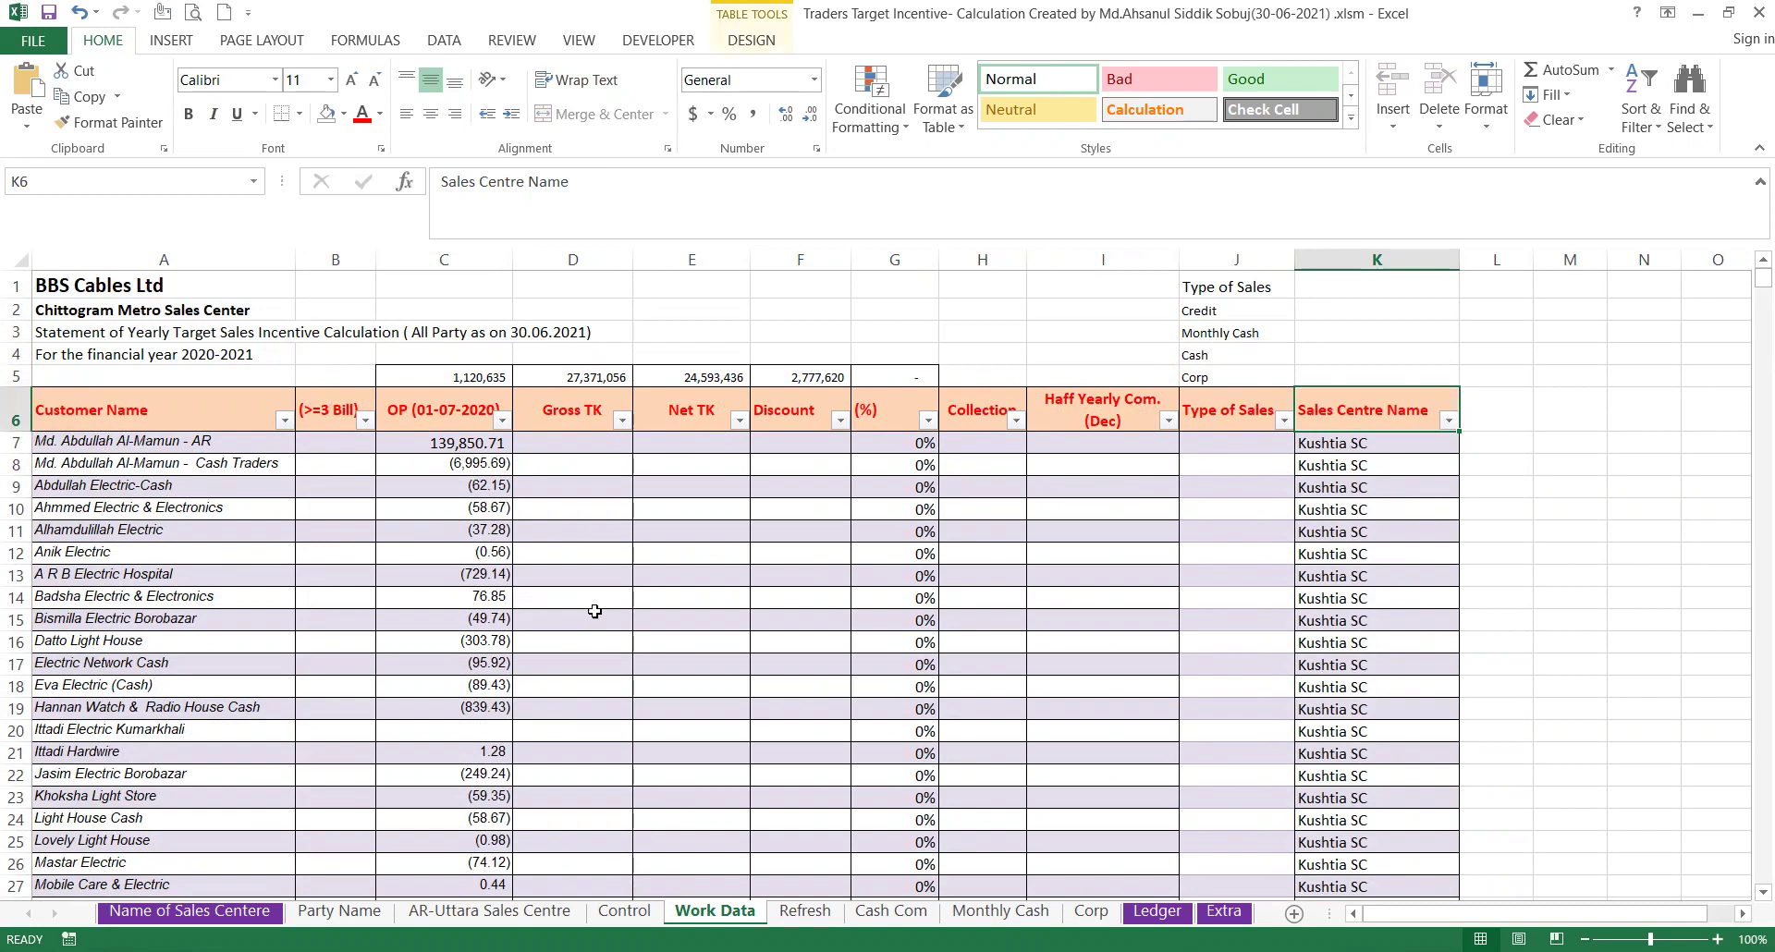
pyautogui.scroll(-3, 596, 577)
pyautogui.scroll(3, 597, 578)
# Refresh the pivot table on the Refresh sheet with the current data.
pyautogui.click(805, 911)
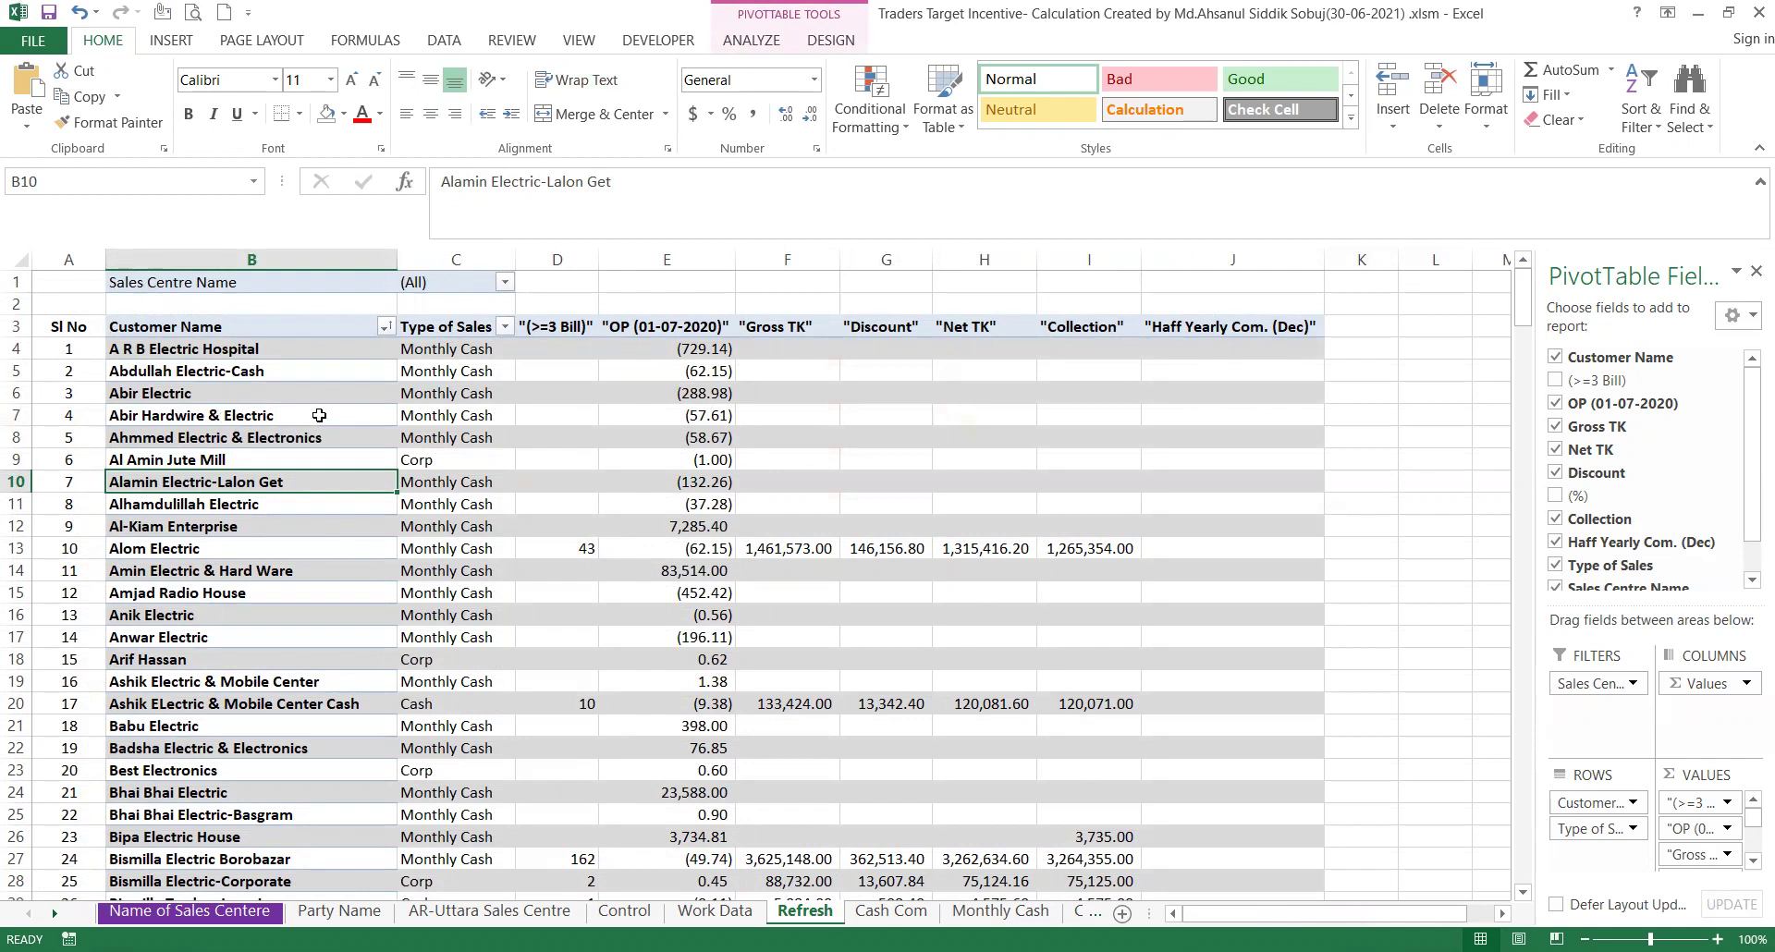
pyautogui.rightClick(325, 411)
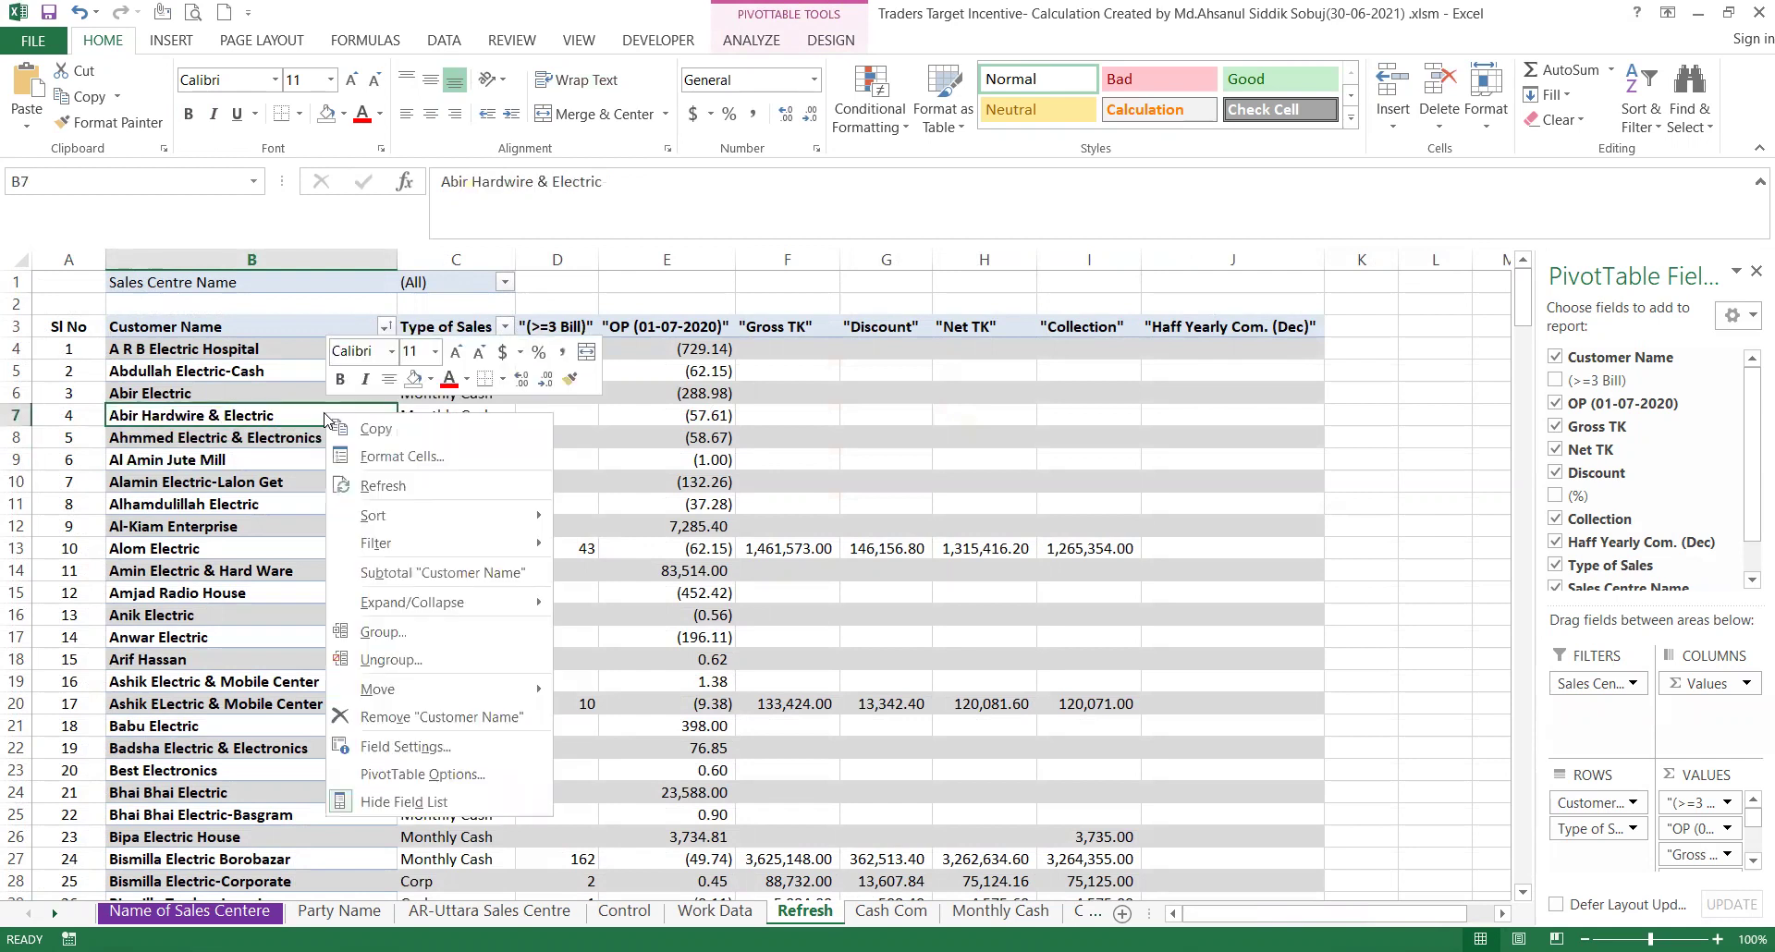
pyautogui.click(396, 493)
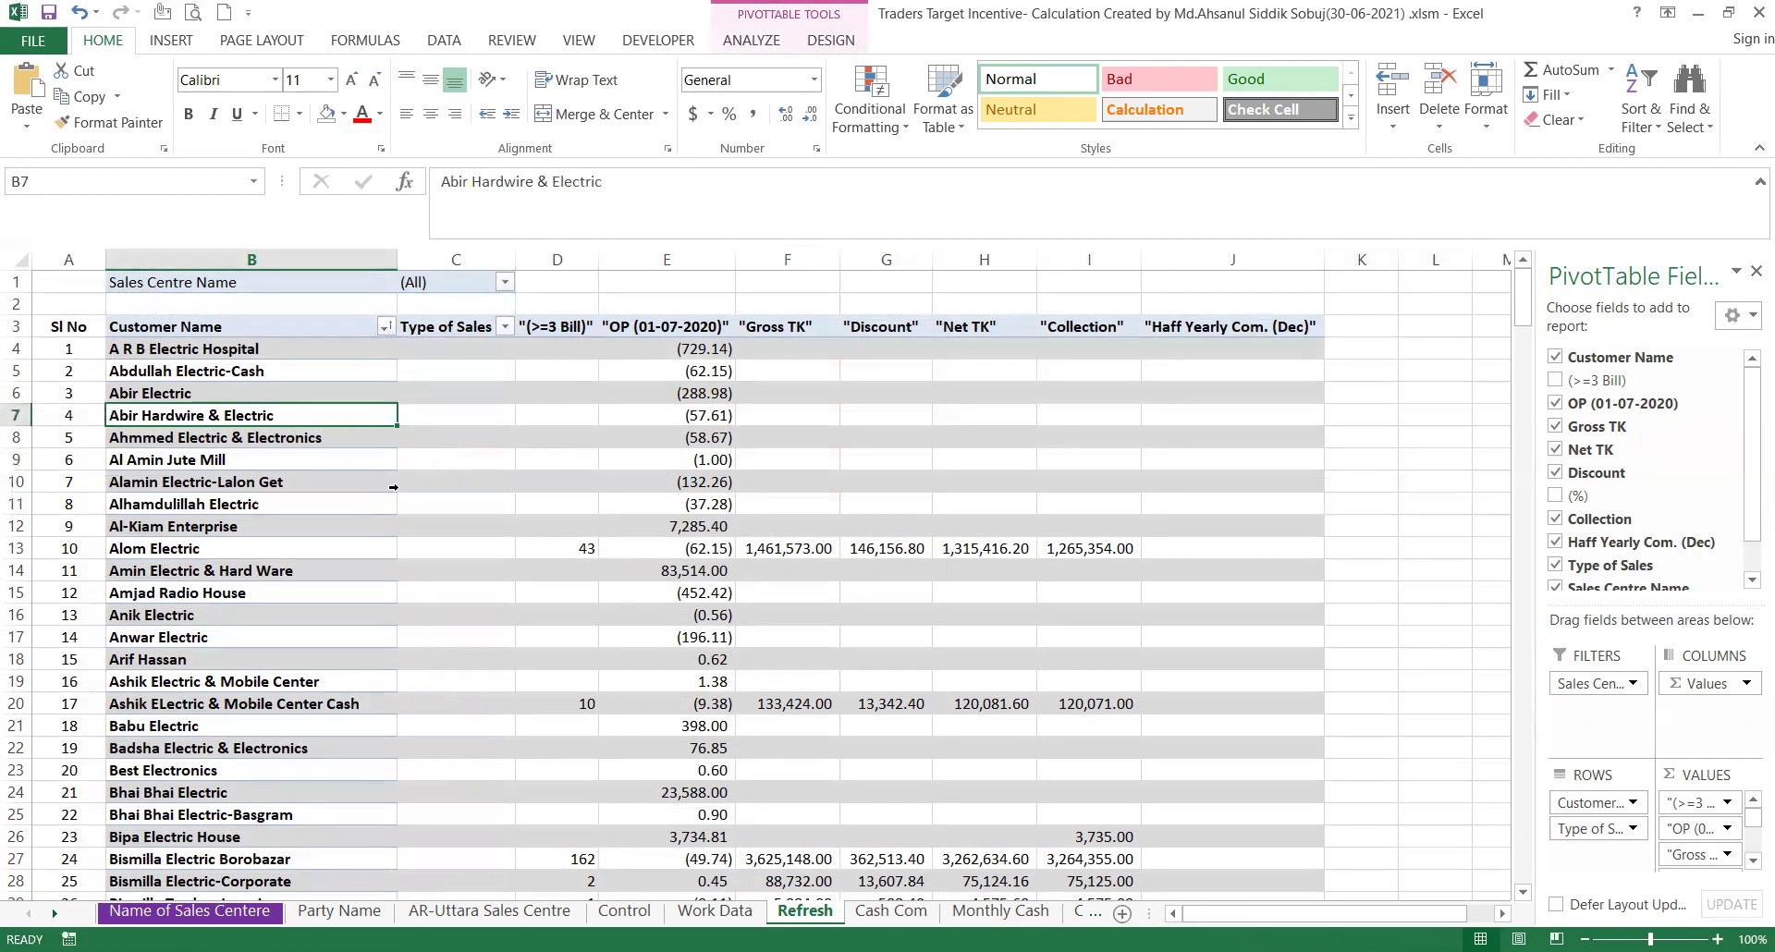
# Review the refreshed pivot headings from Type of Sales to Haff Yearly Com. (Dec) and a customer's (>=3 Bill) value.
pyautogui.click(445, 330)
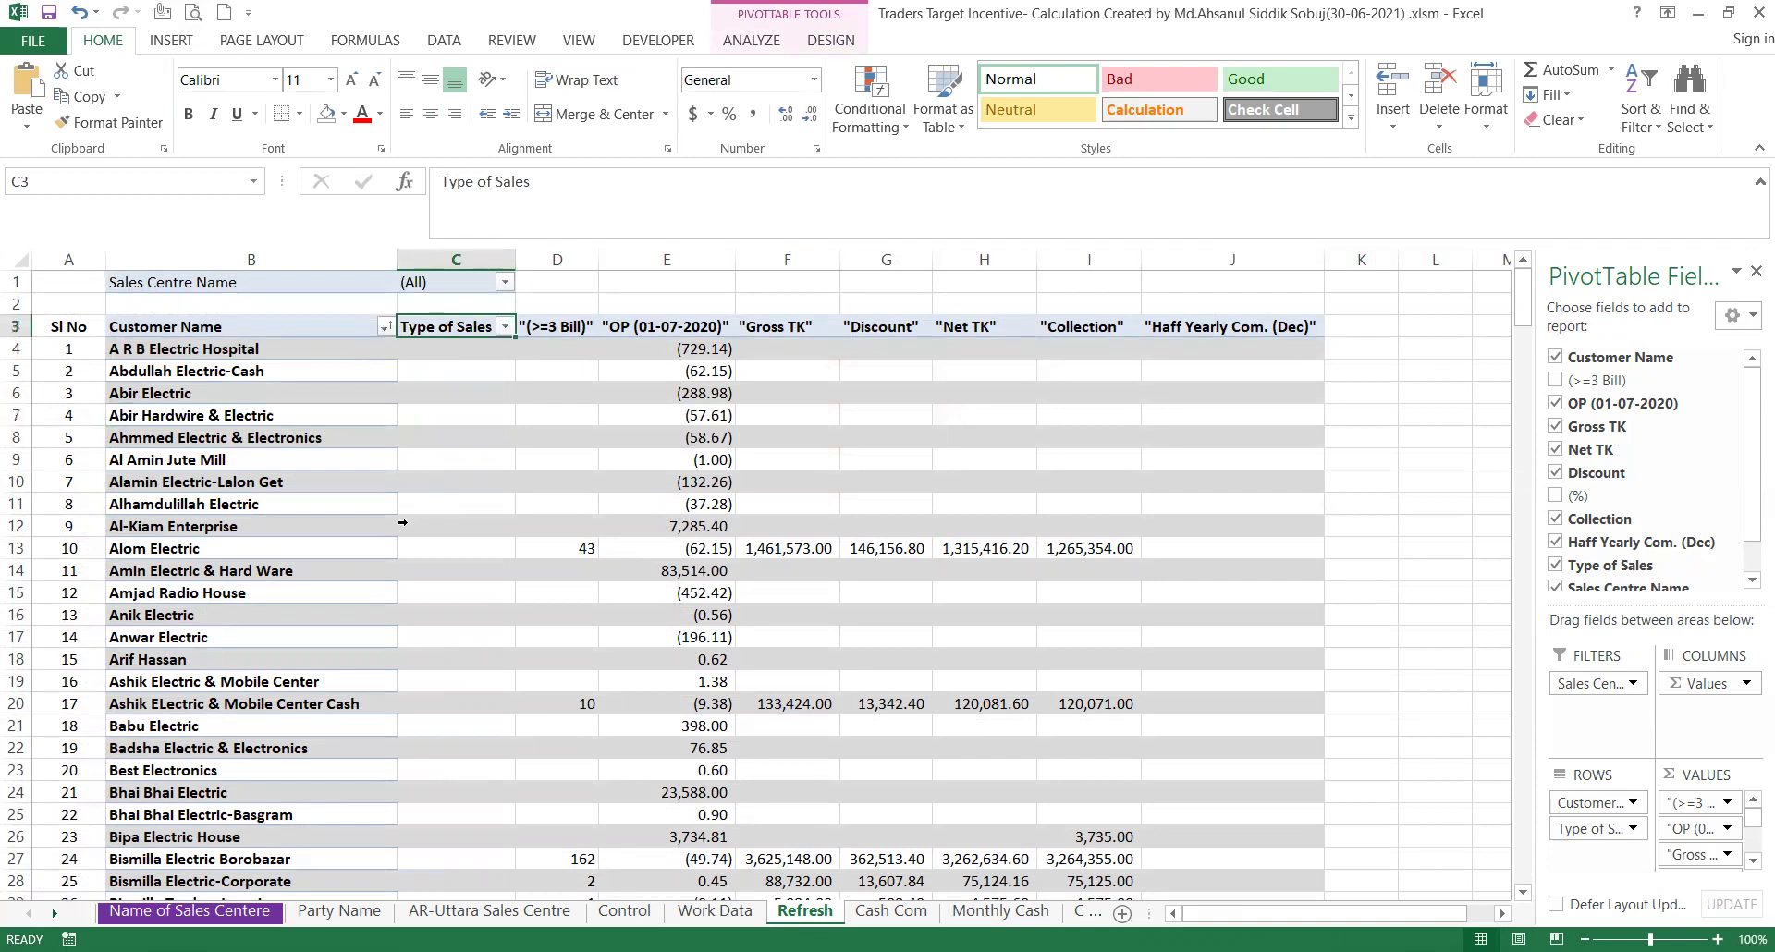
pyautogui.click(562, 332)
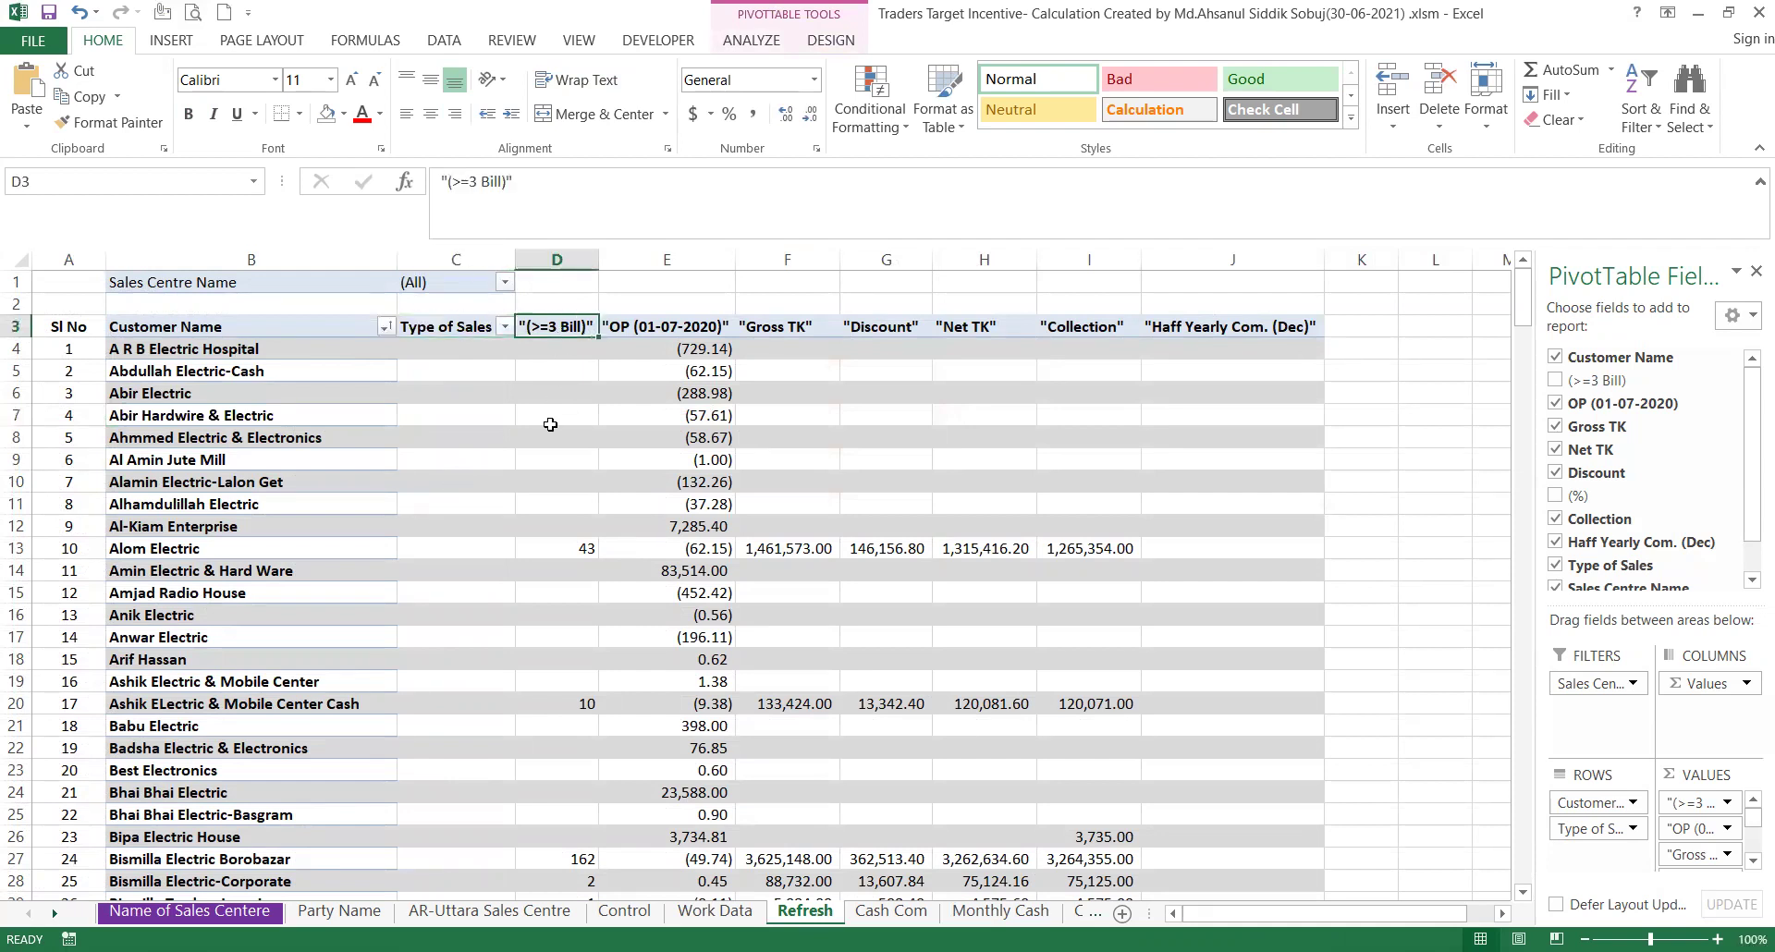
pyautogui.click(645, 331)
pyautogui.click(781, 335)
pyautogui.click(901, 330)
pyautogui.click(974, 327)
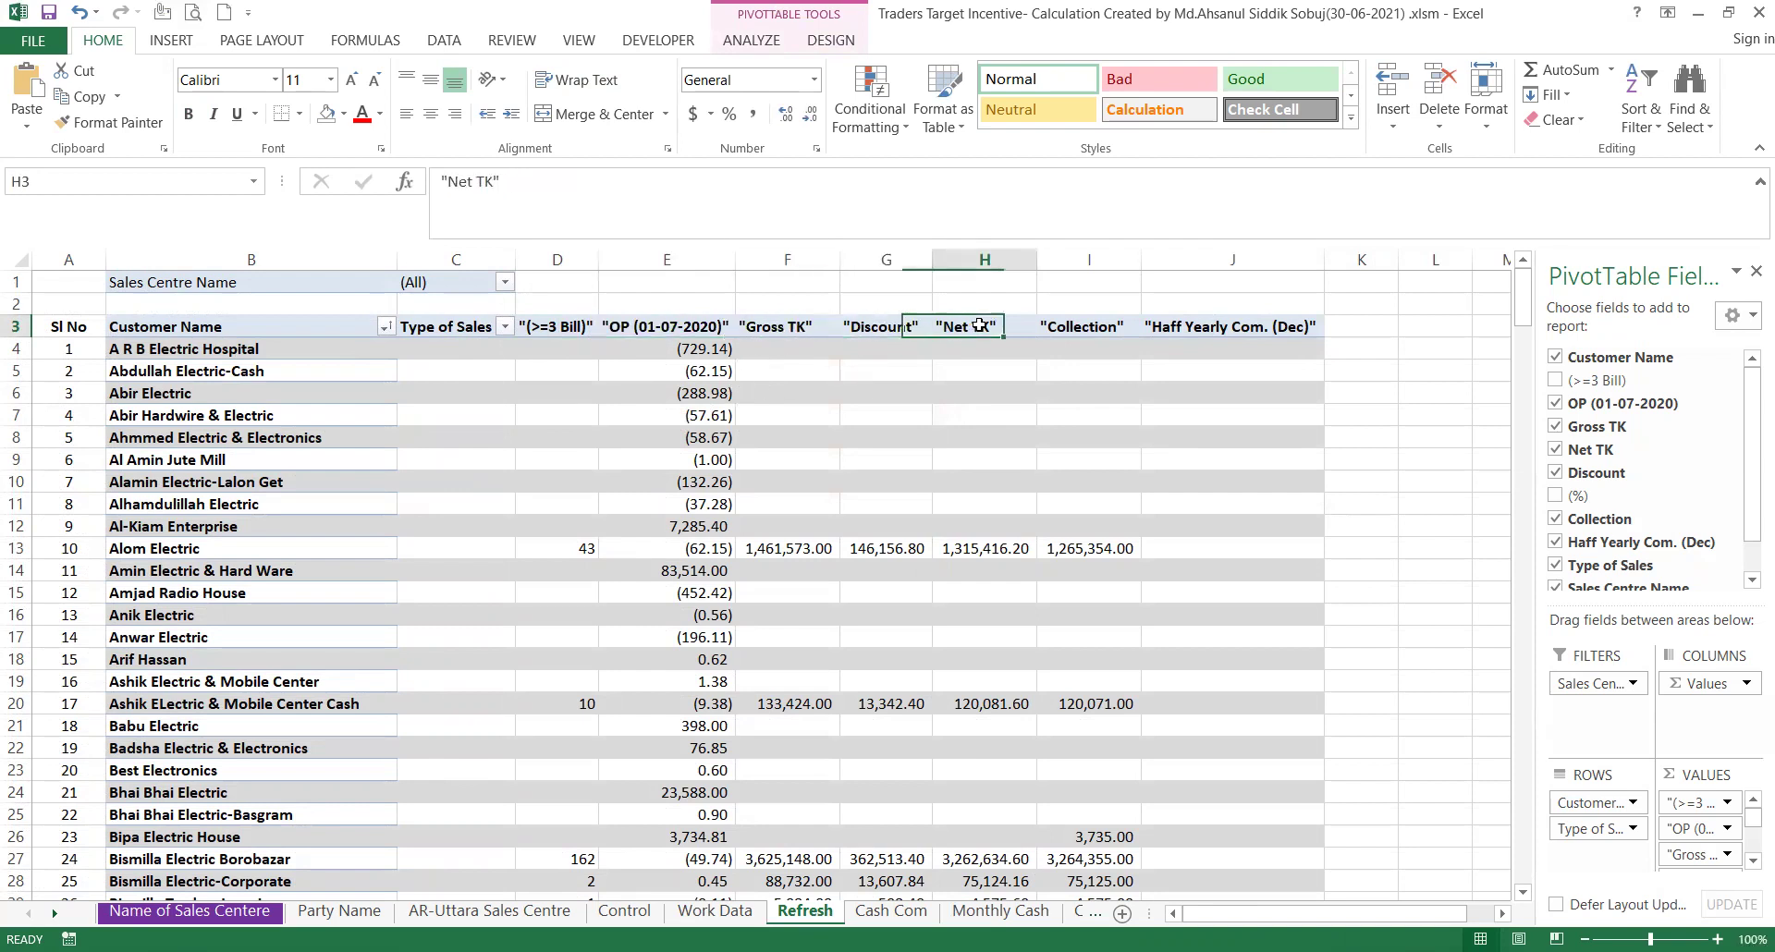
pyautogui.click(1083, 334)
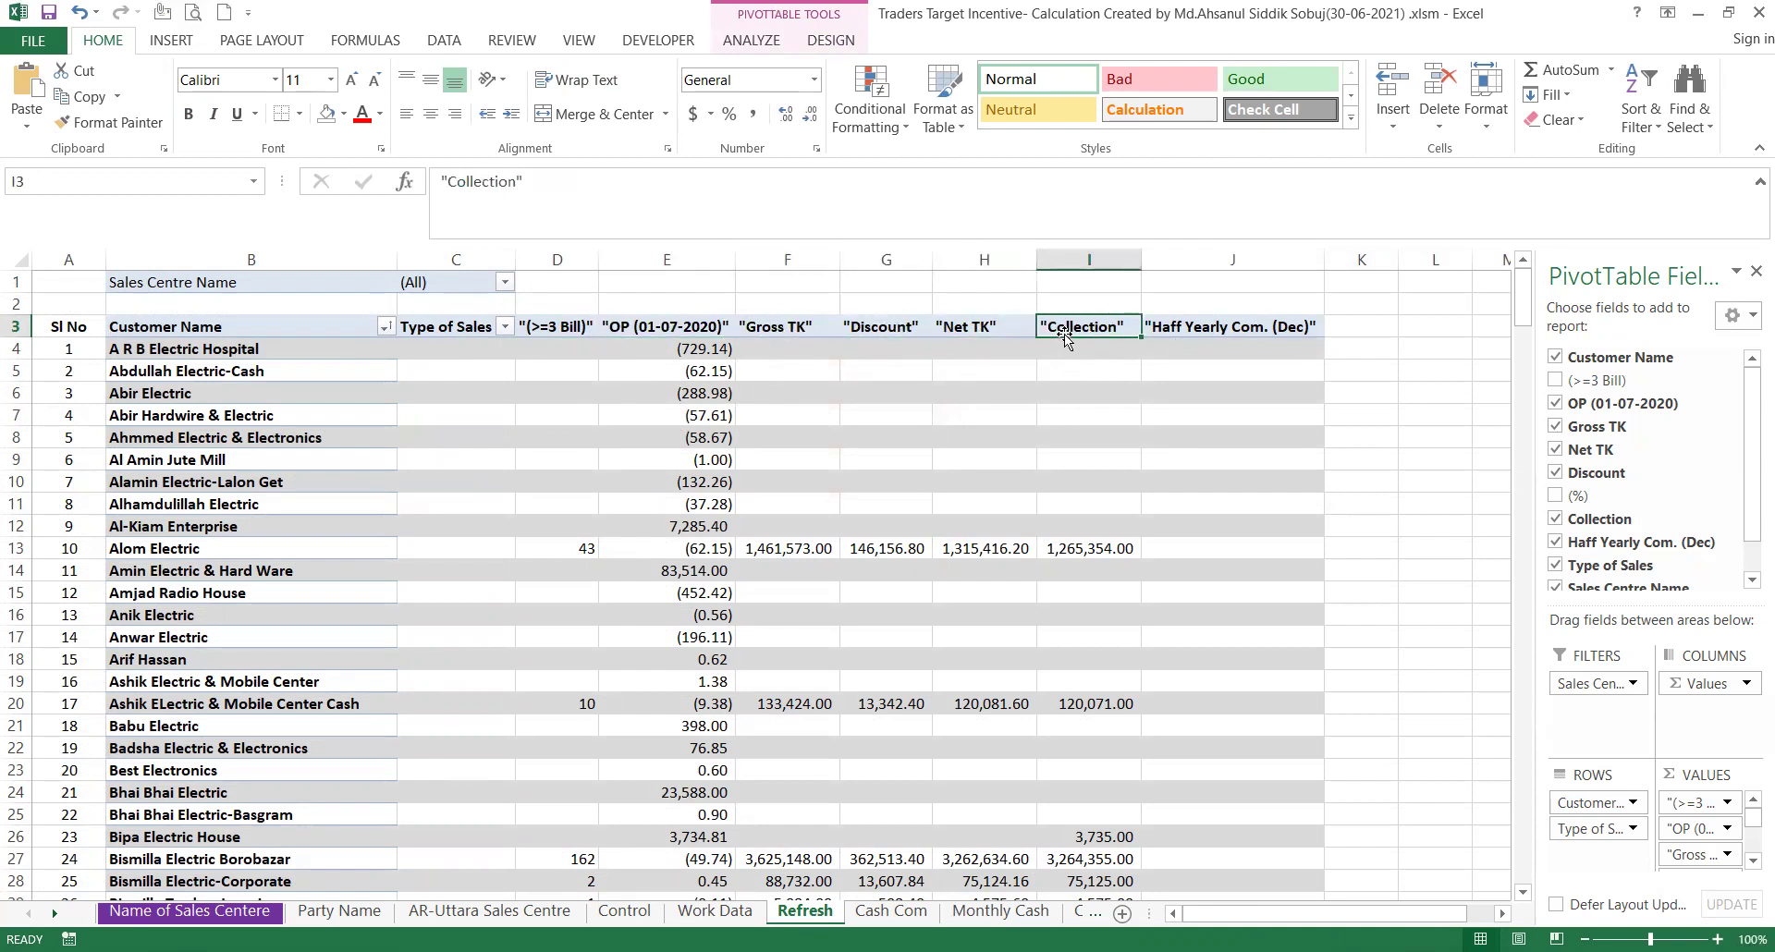
pyautogui.click(1182, 334)
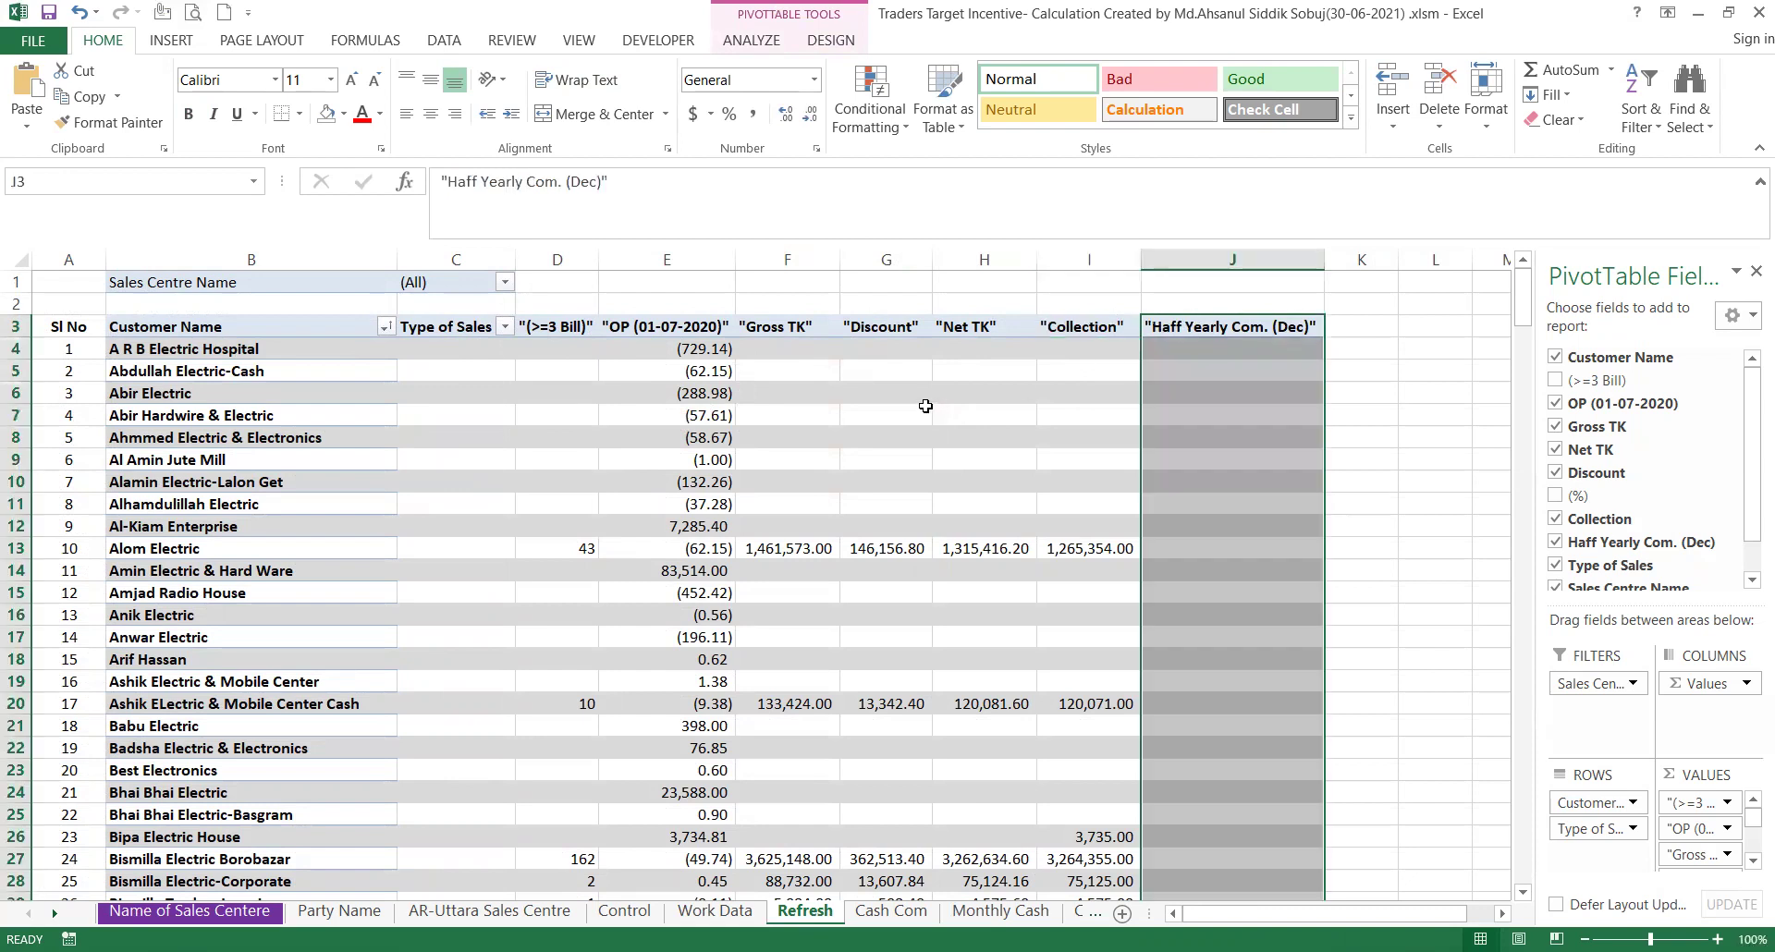
pyautogui.click(885, 393)
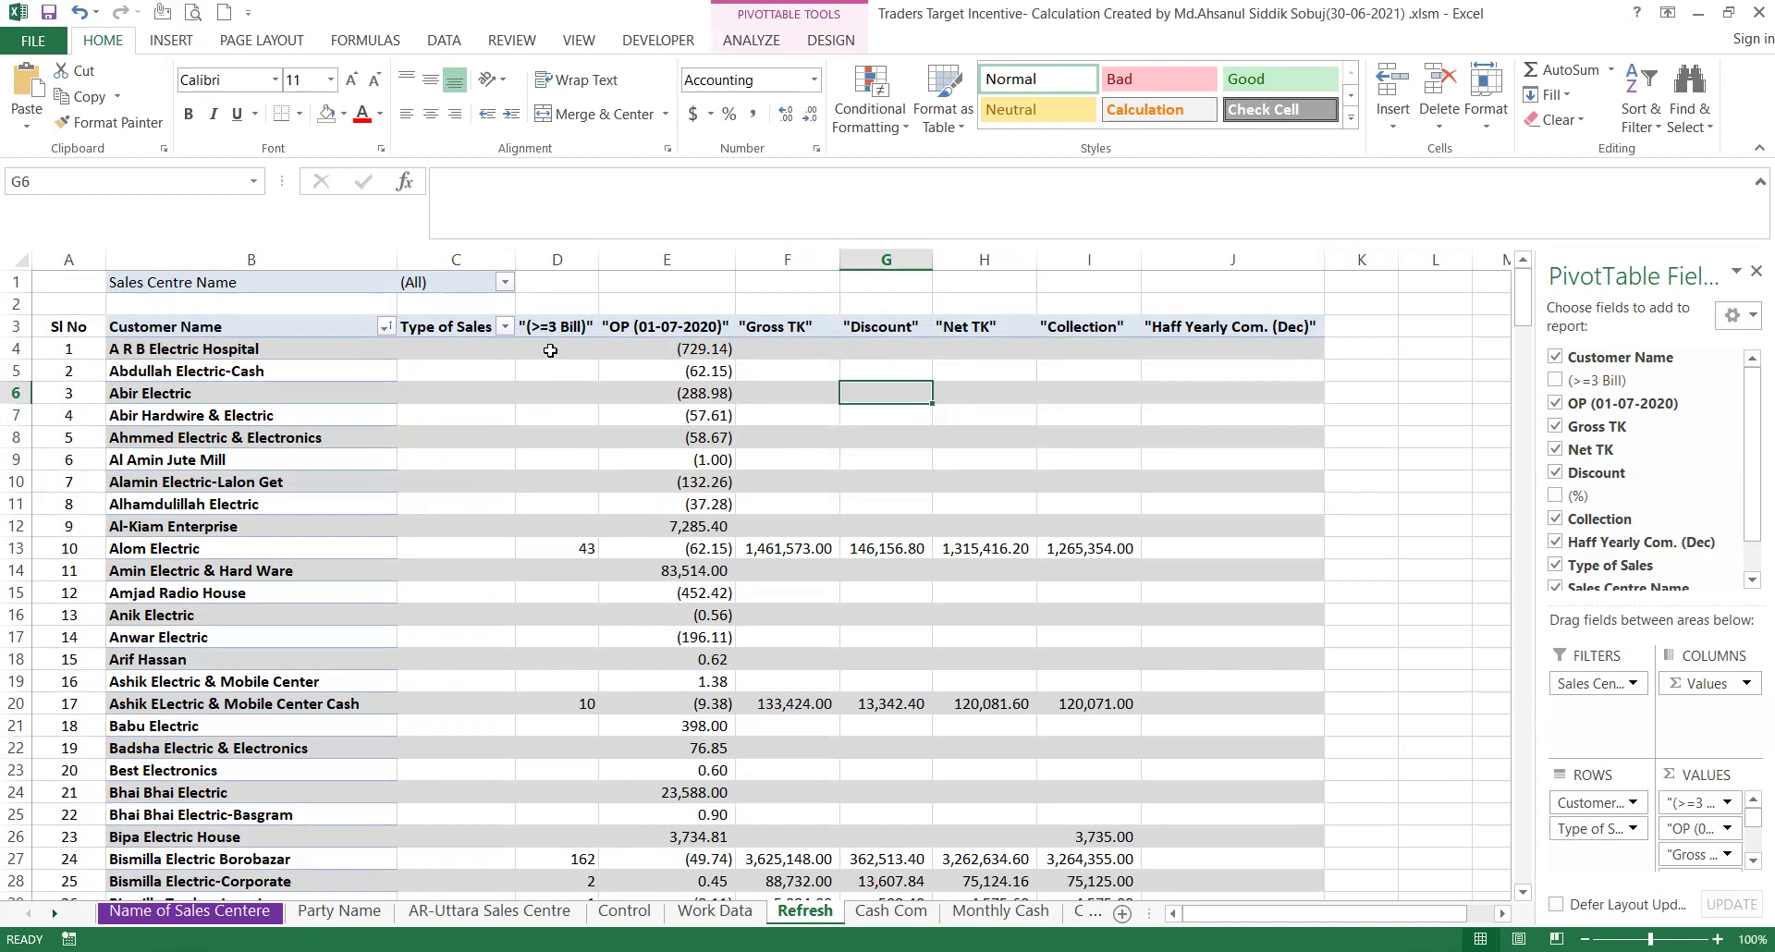
pyautogui.moveTo(550, 351)
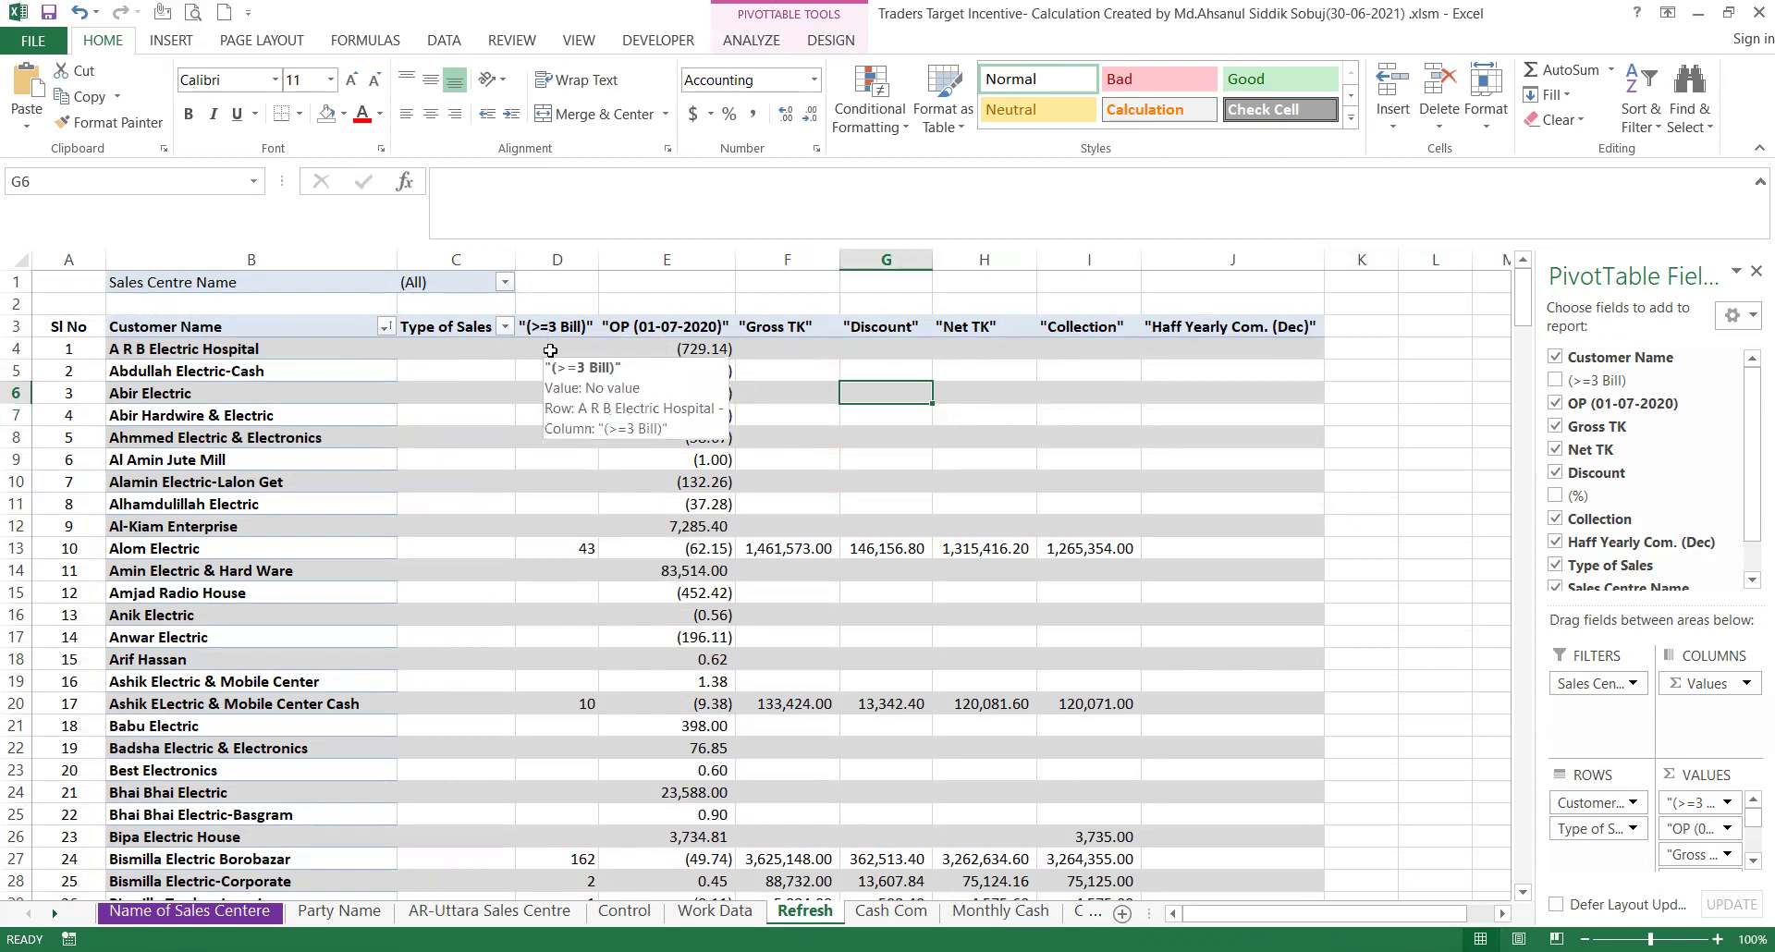
pyautogui.click(565, 550)
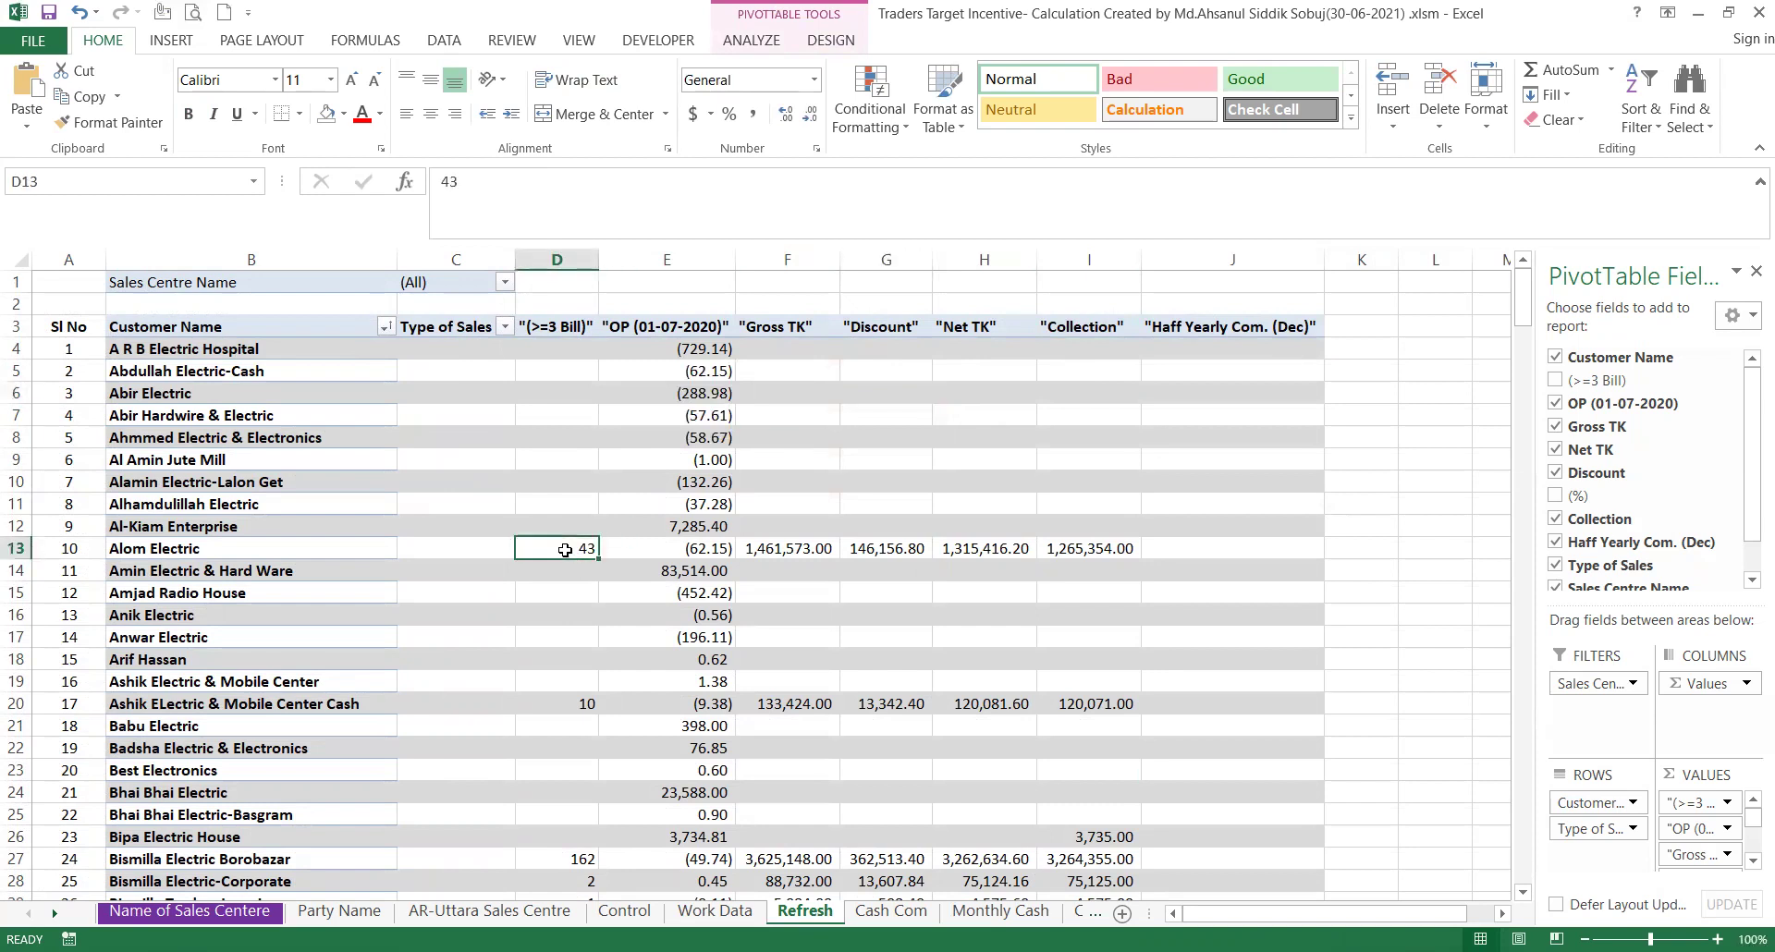
pyautogui.moveTo(565, 550)
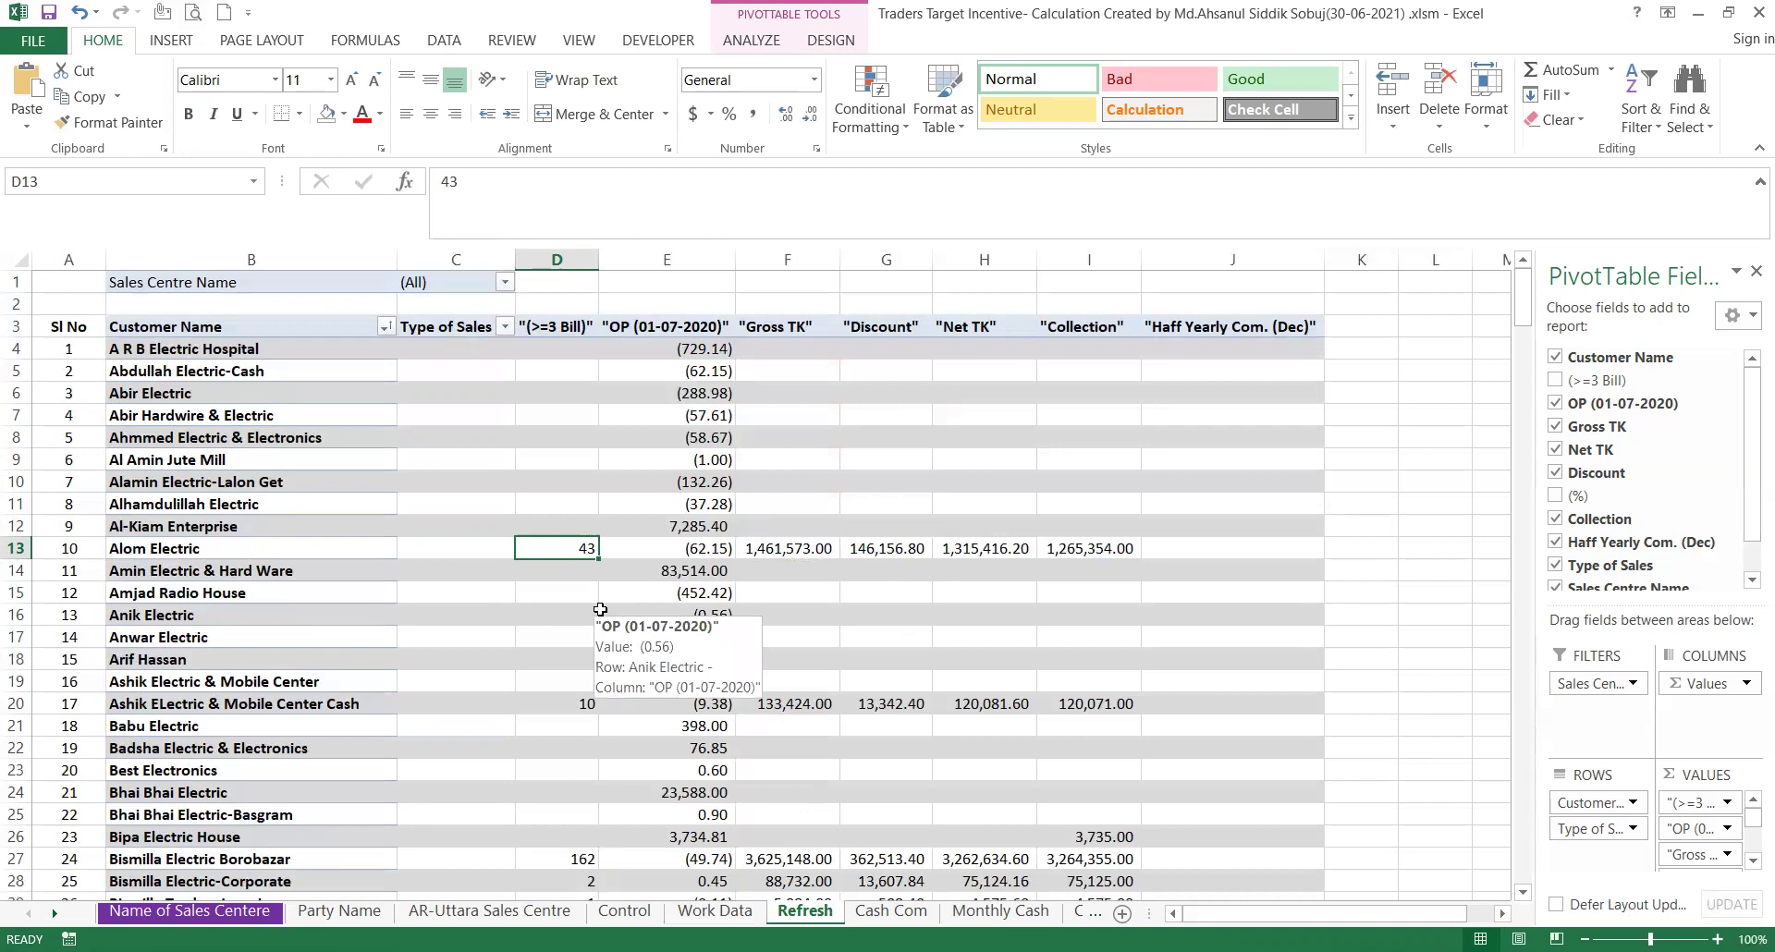
pyautogui.scroll(-2, 600, 609)
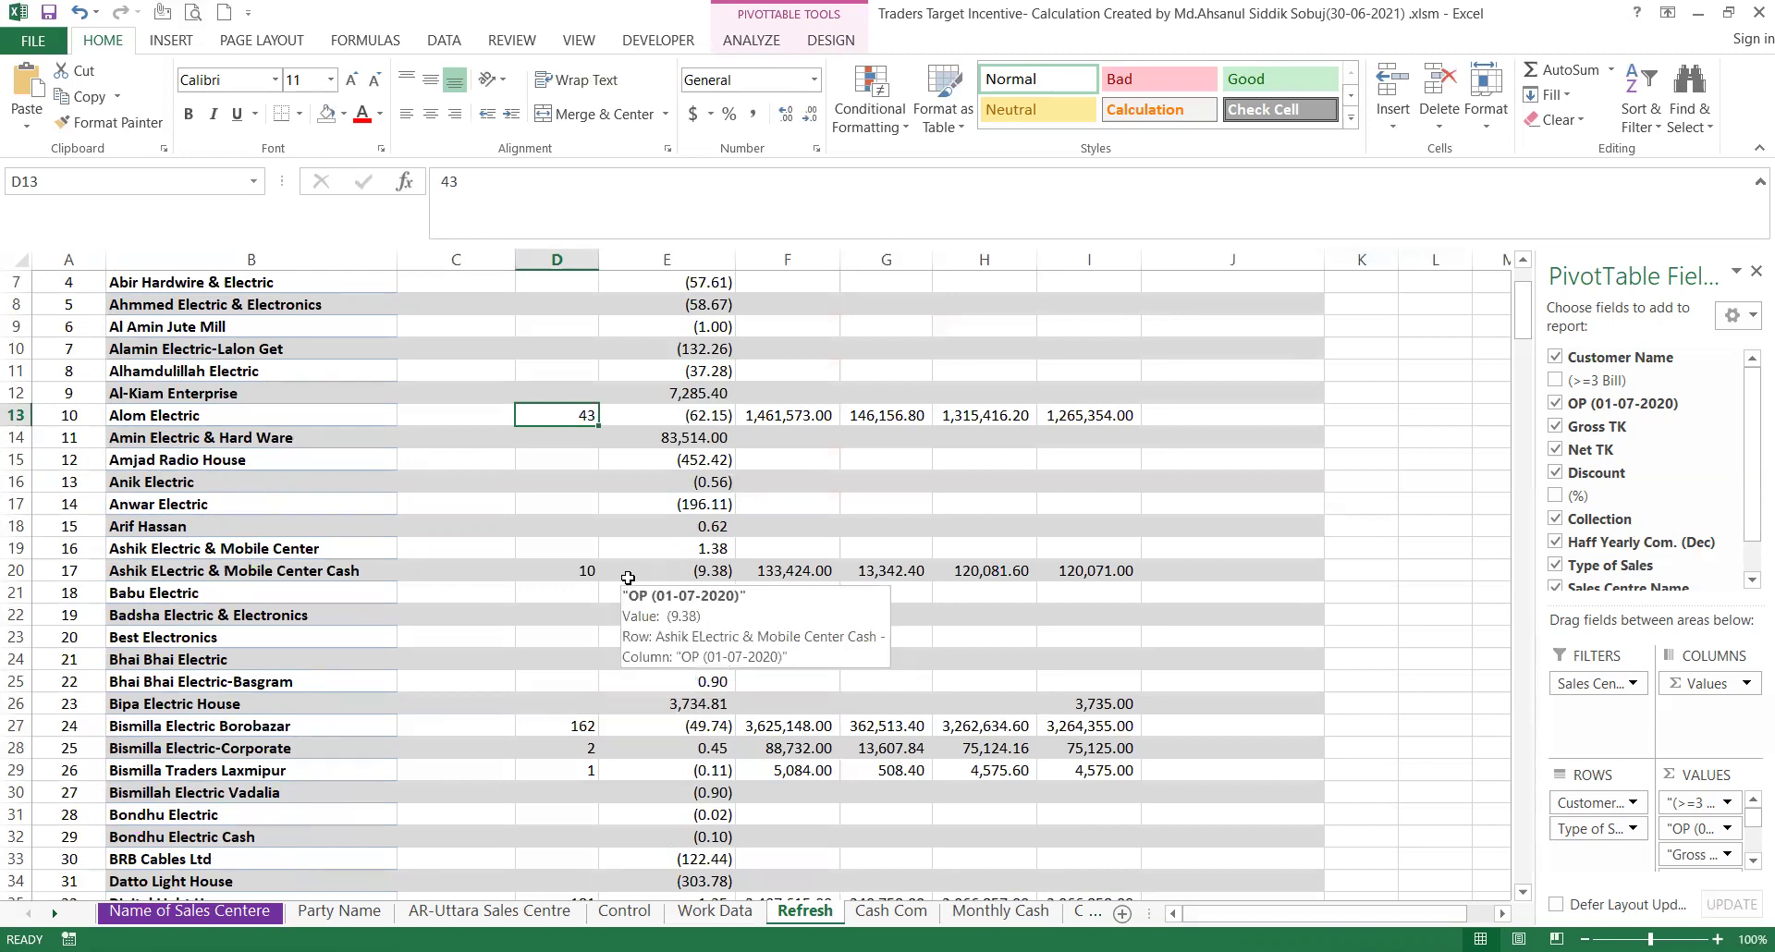
pyautogui.scroll(-2, 627, 577)
pyautogui.scroll(-7, 628, 578)
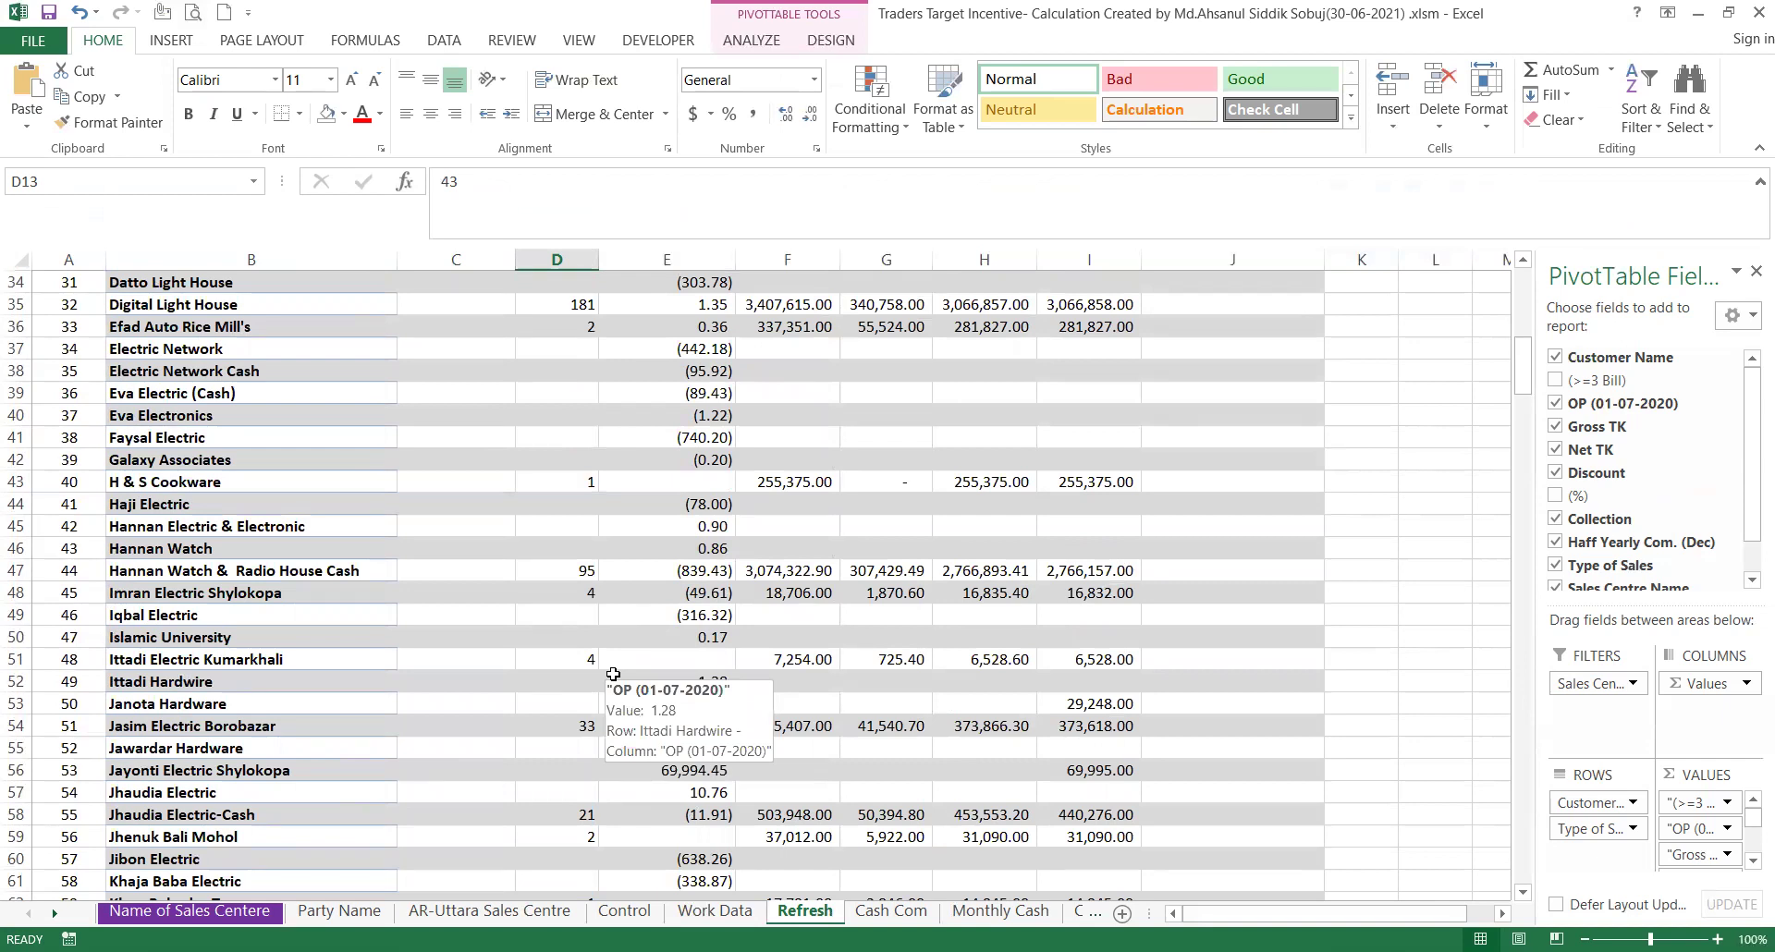
pyautogui.scroll(-10, 611, 668)
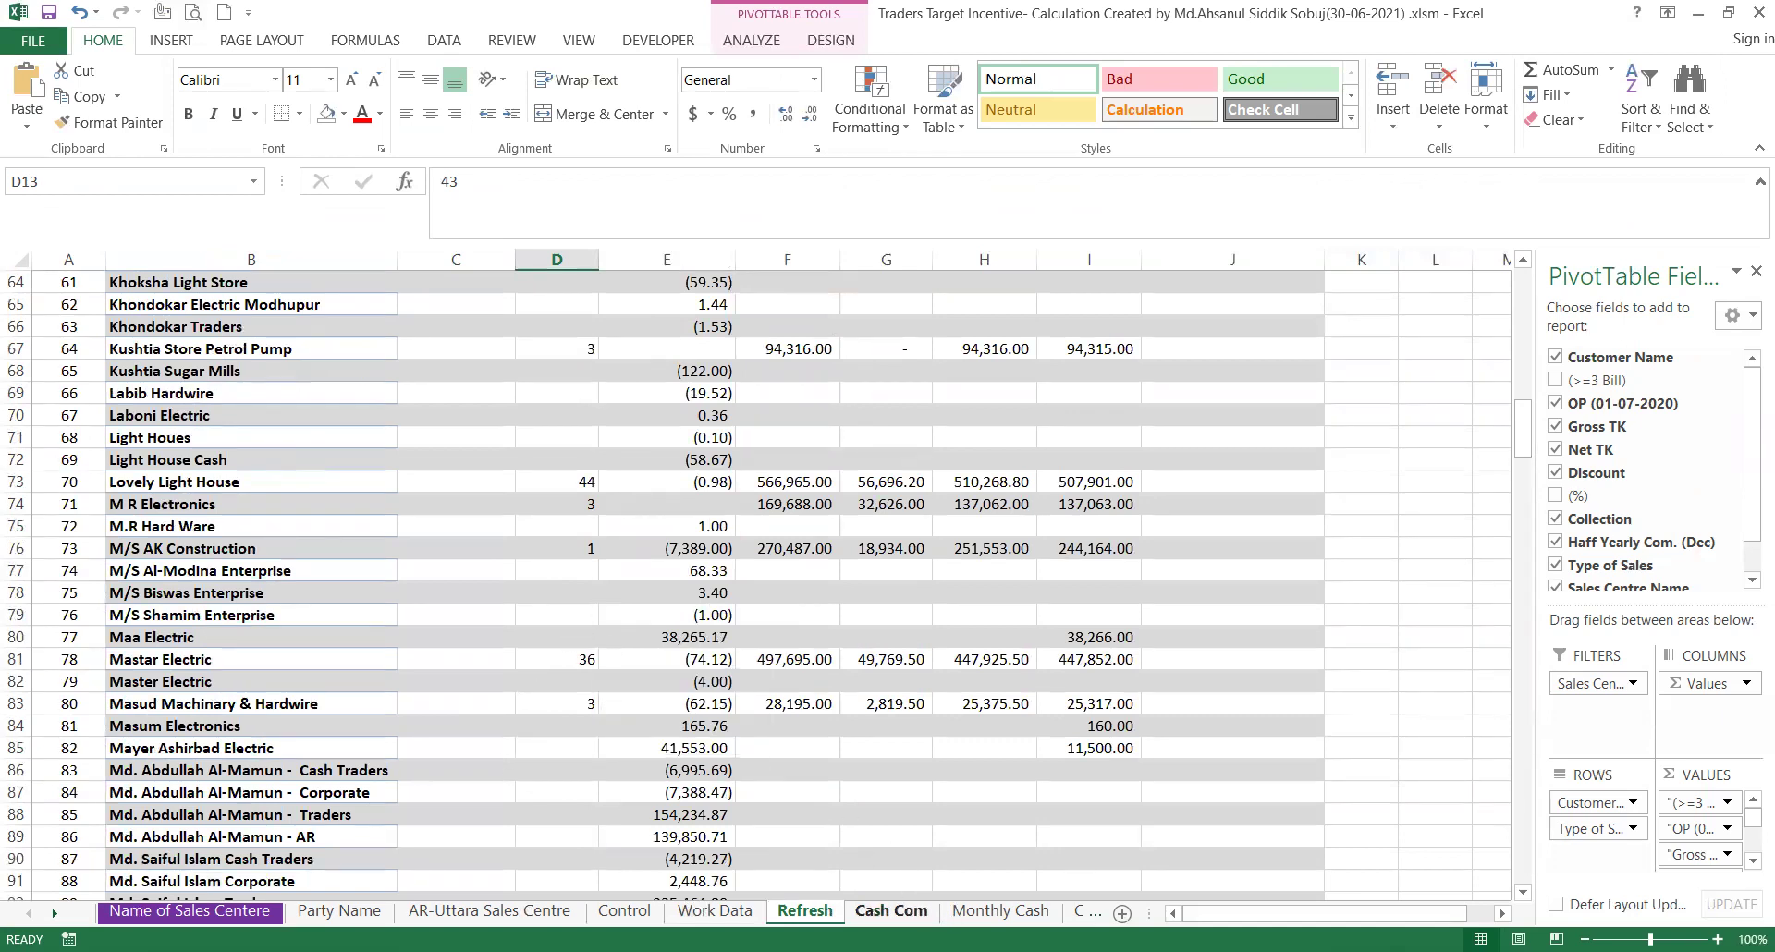
# Go via Cash Com to the empty Party Name sheet, then show the Monthly Cash sheet.
pyautogui.click(903, 915)
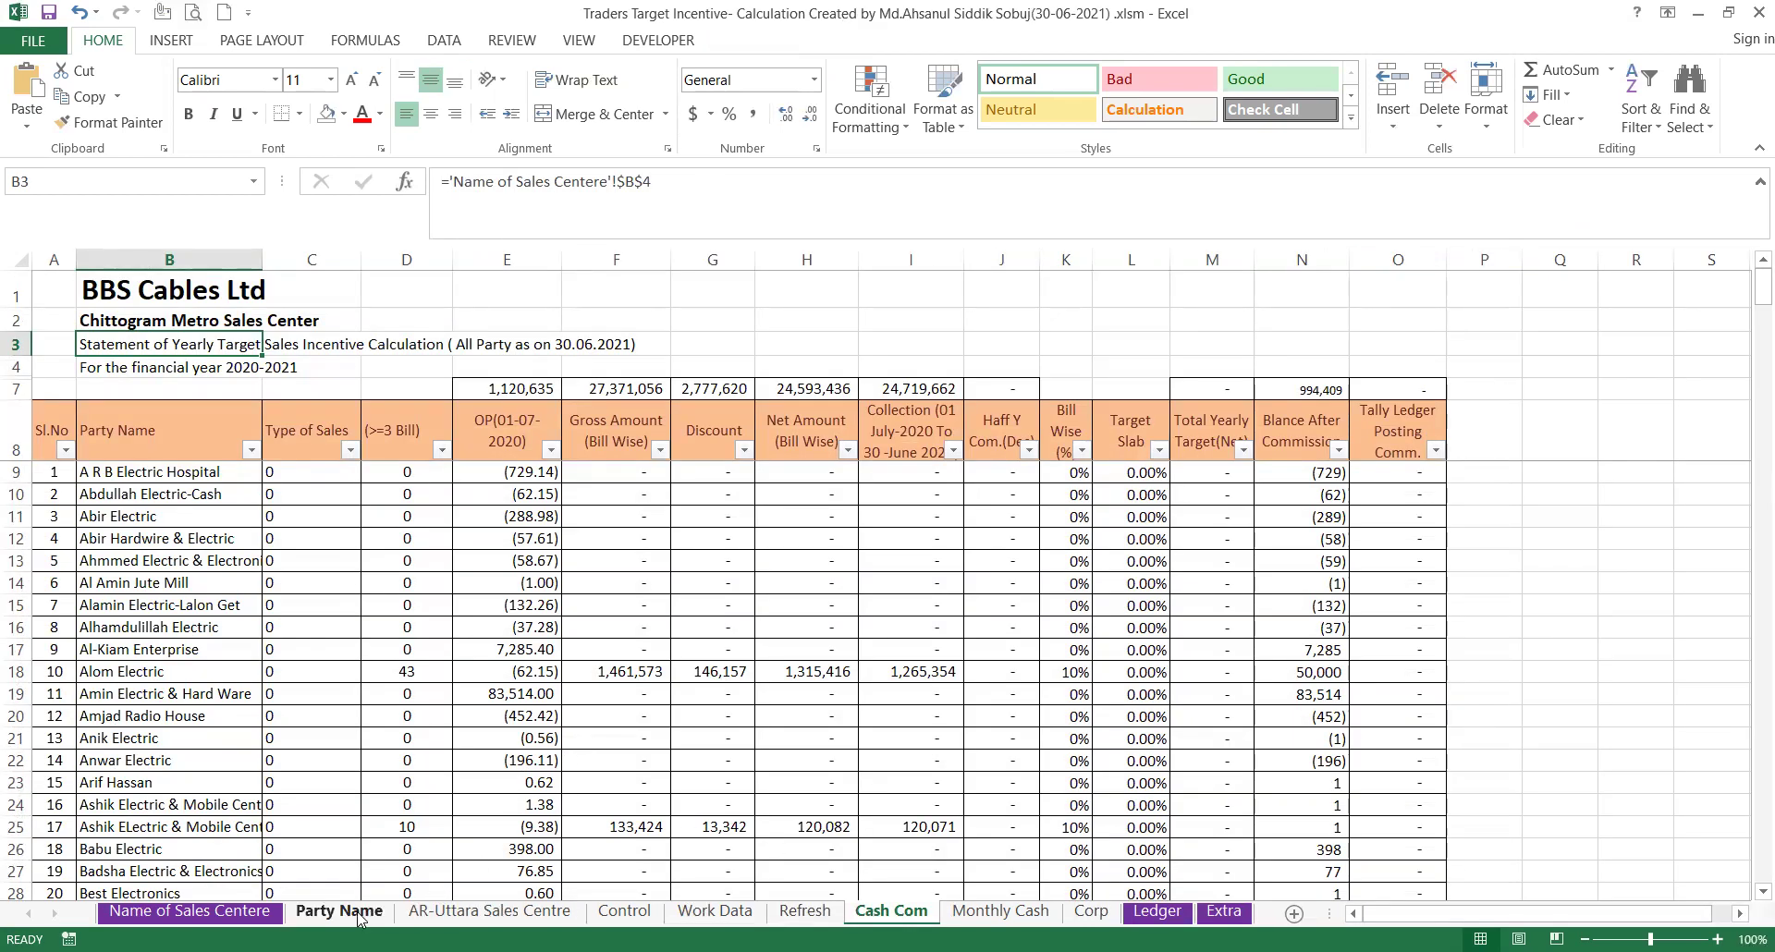
pyautogui.click(315, 915)
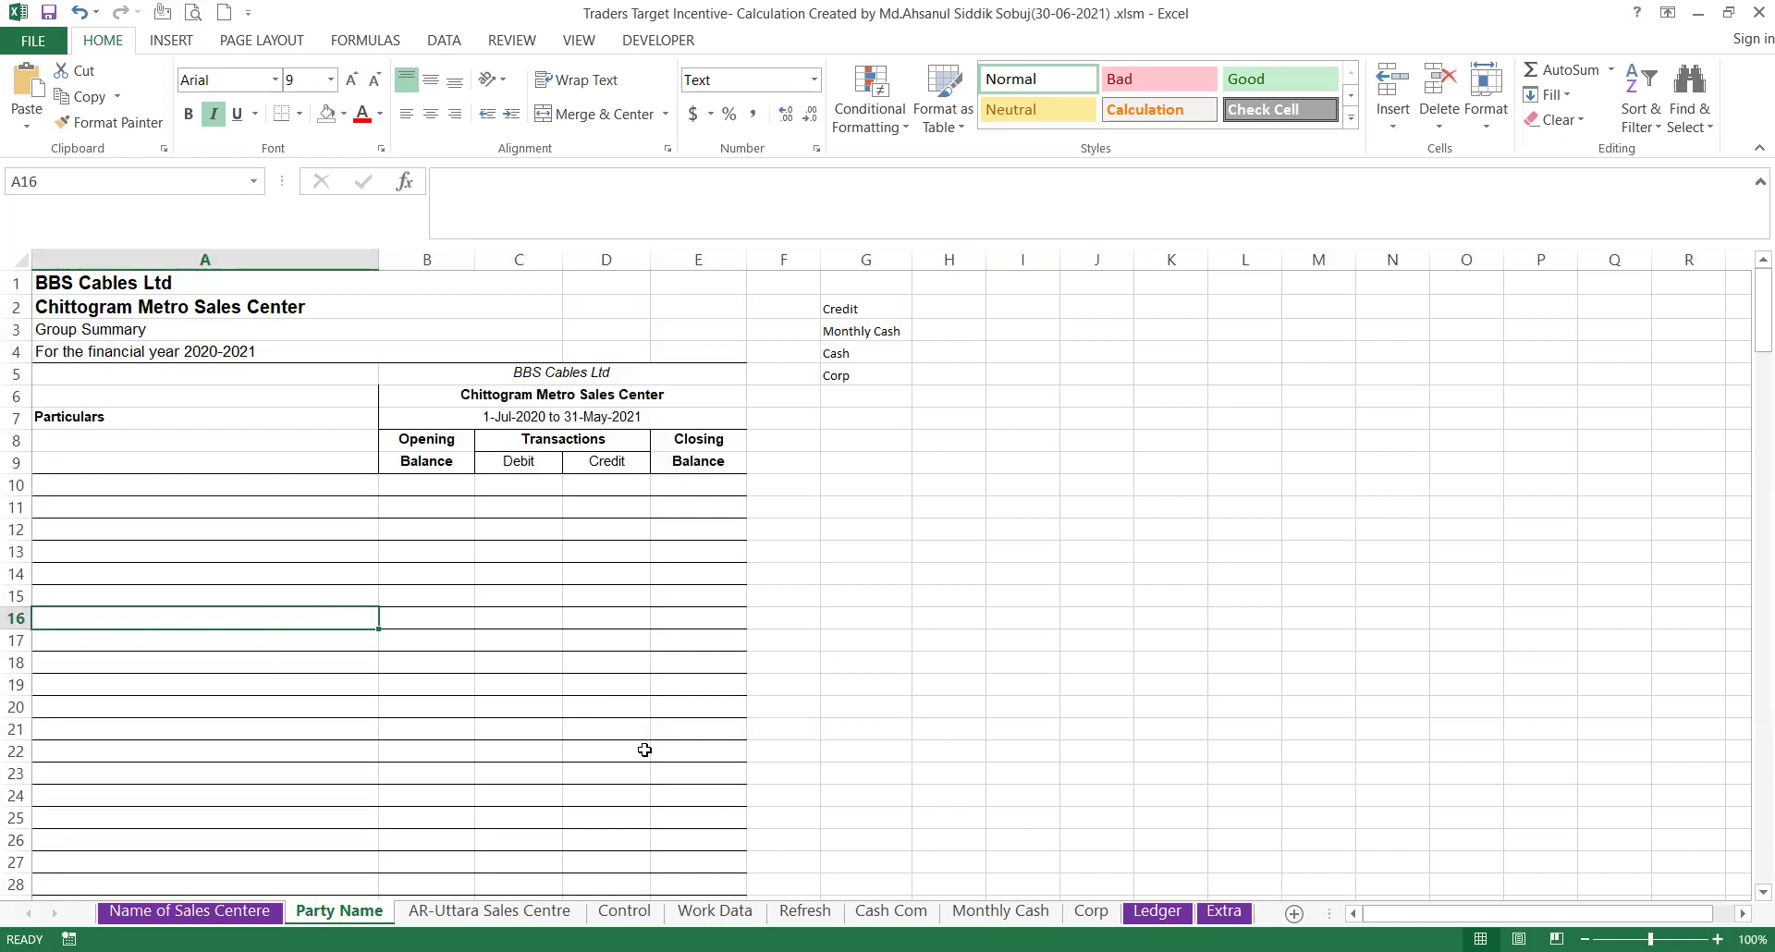
pyautogui.click(998, 911)
pyautogui.click(893, 911)
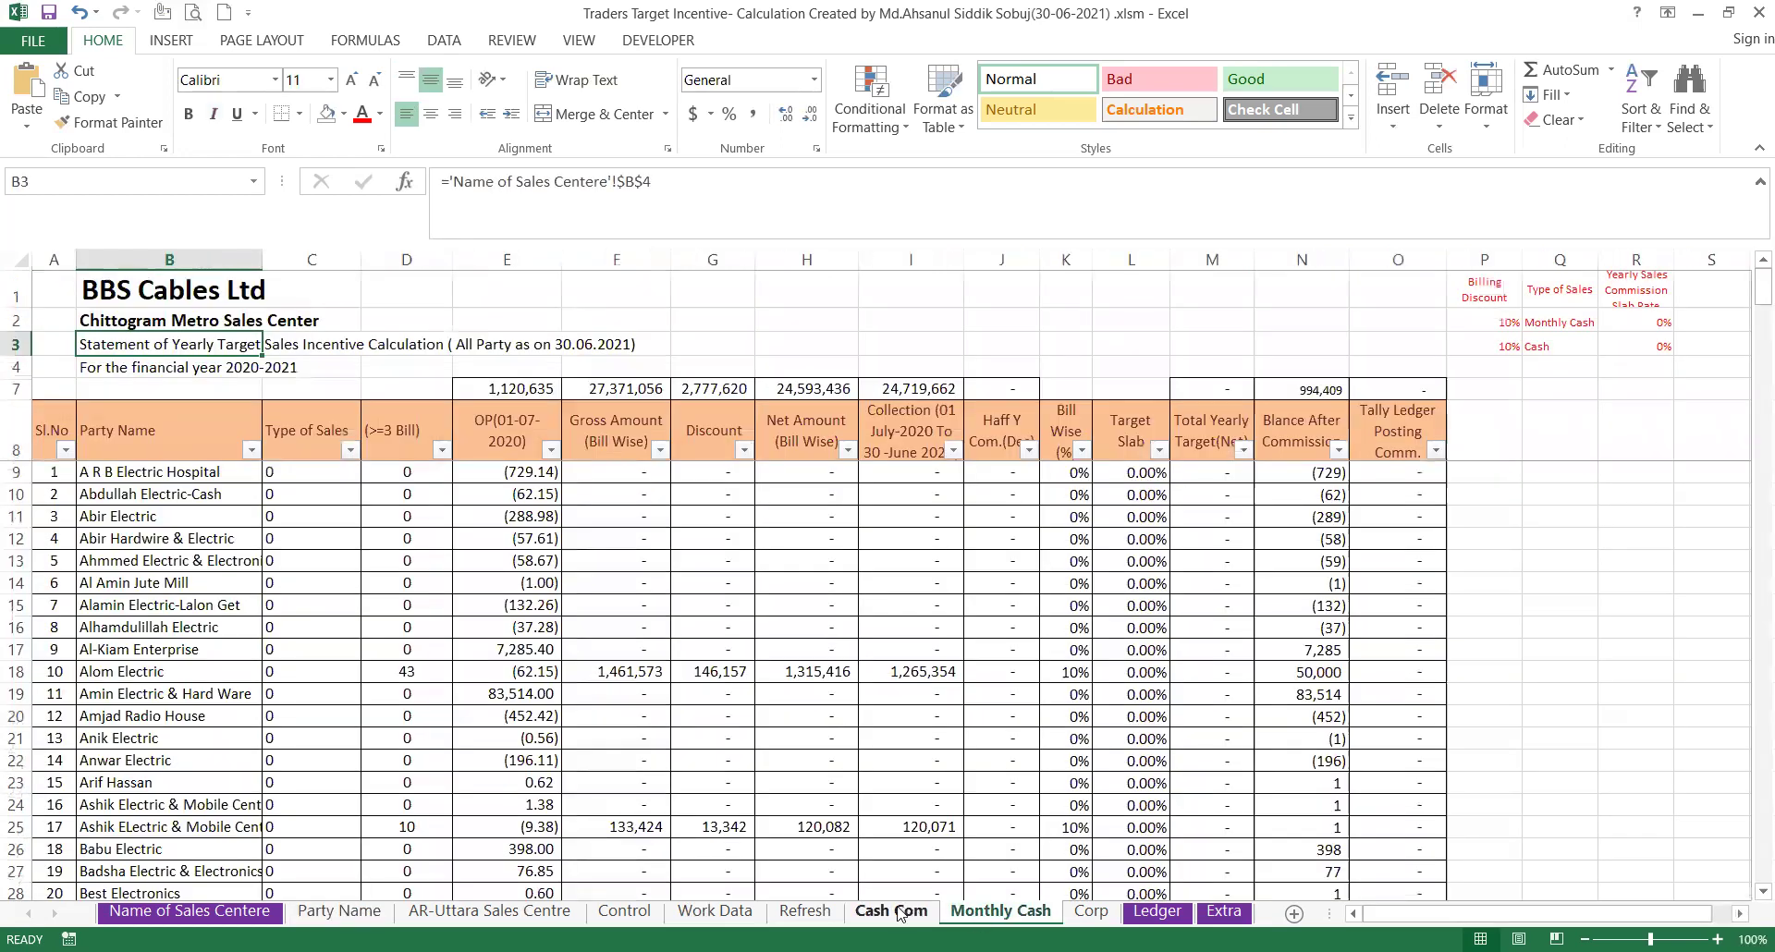
pyautogui.click(999, 912)
pyautogui.click(1091, 912)
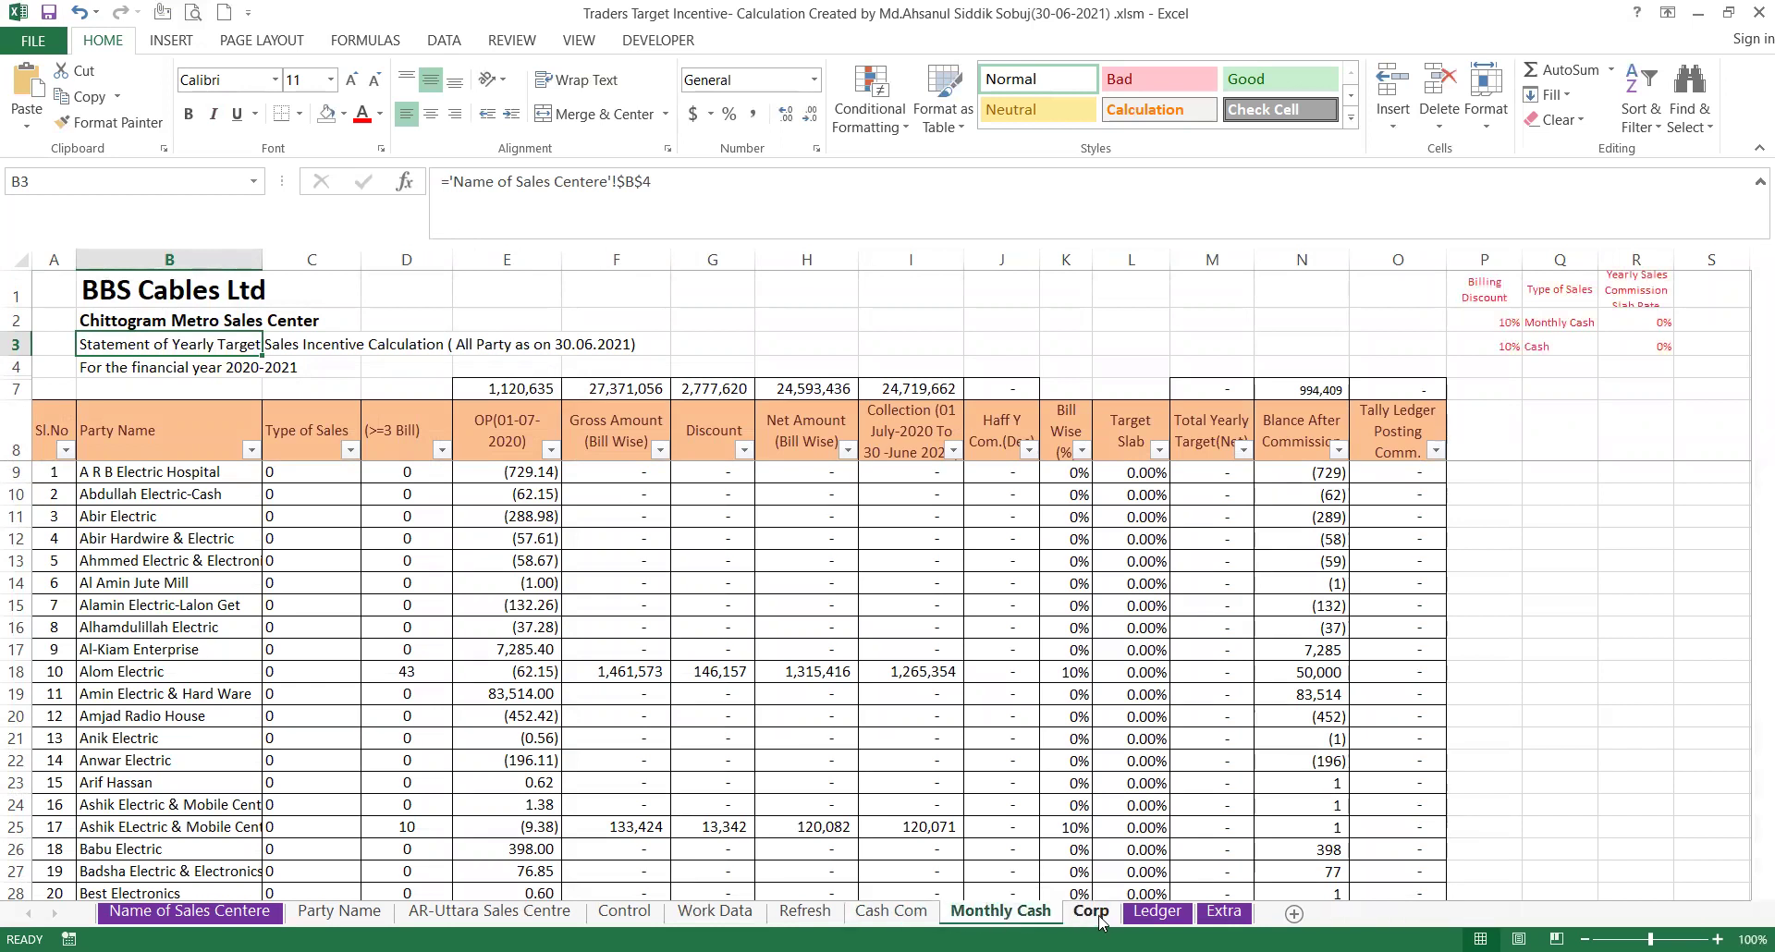
pyautogui.click(890, 912)
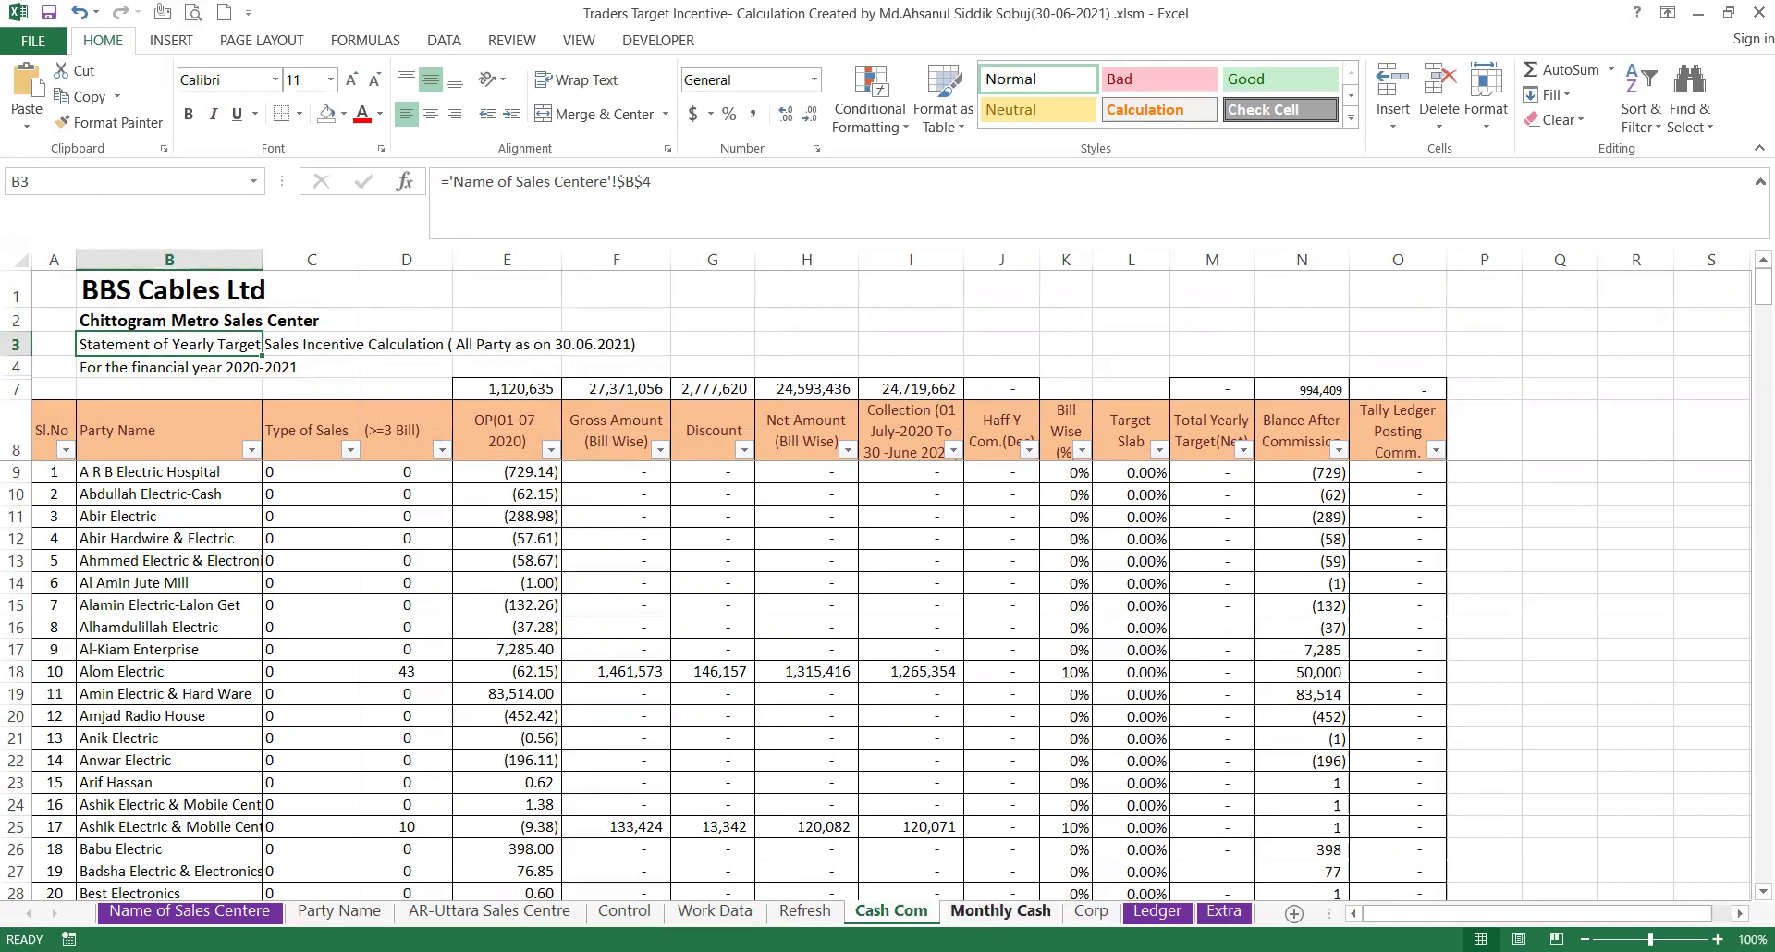
pyautogui.click(1000, 911)
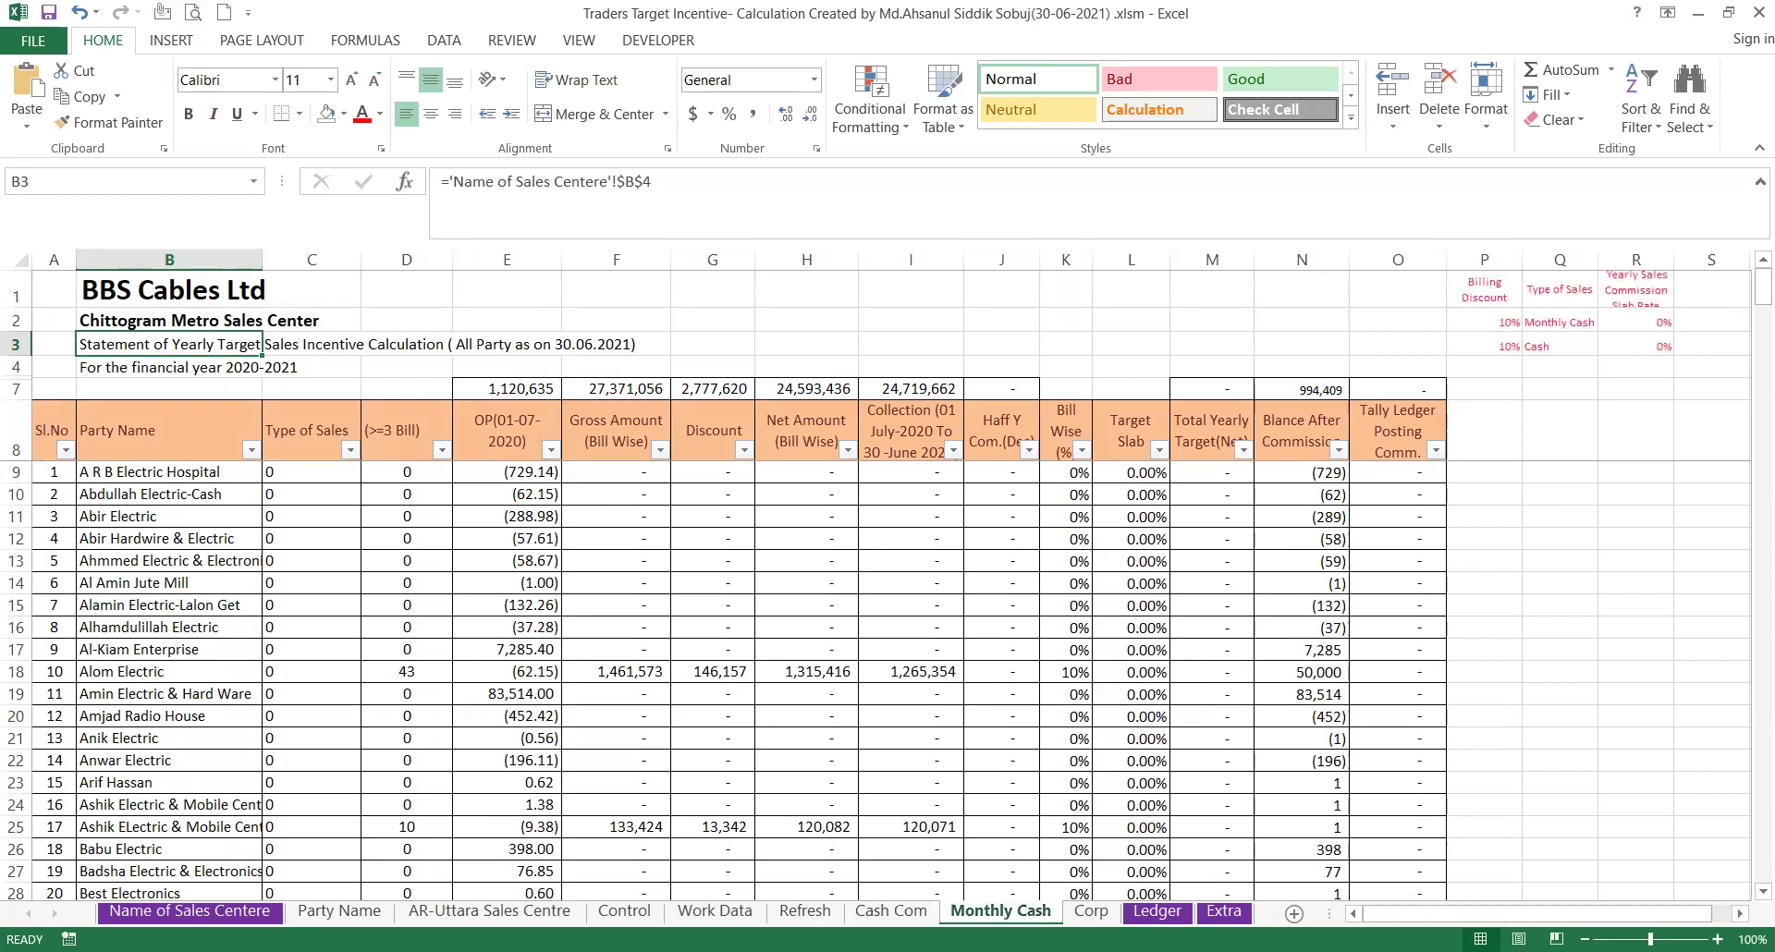
# Show the Corp incentive statement and scroll through its party rows (gross total 27,371,056).
pyautogui.click(1084, 913)
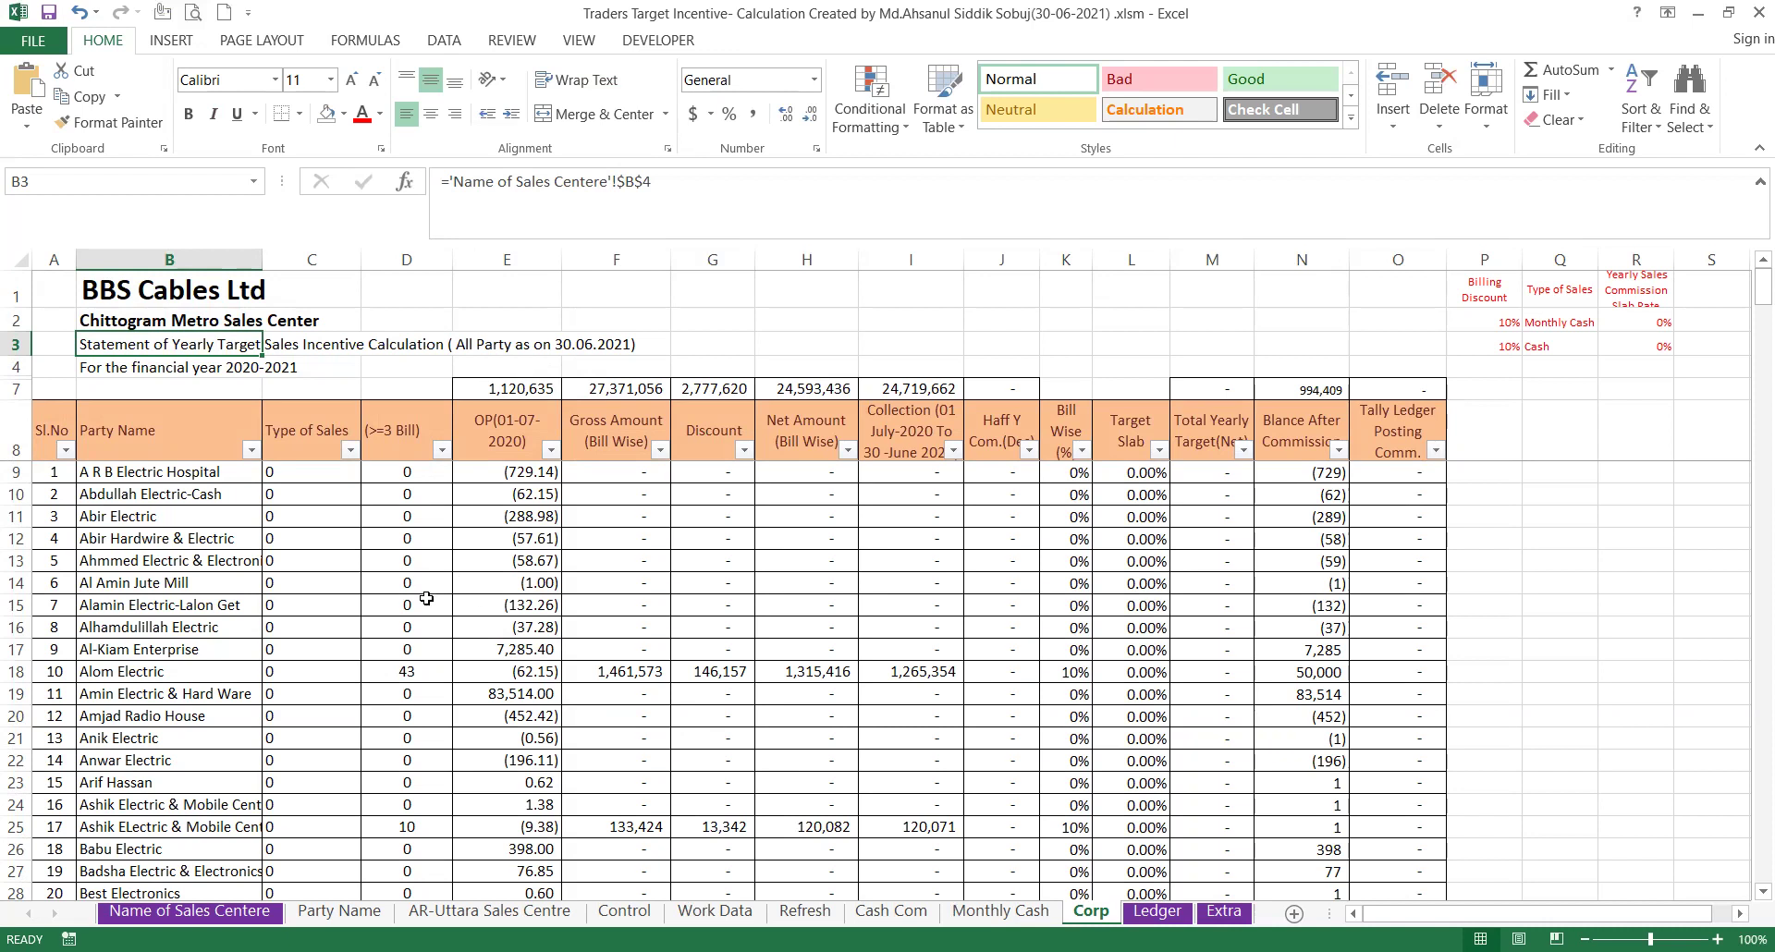
pyautogui.scroll(-2, 426, 725)
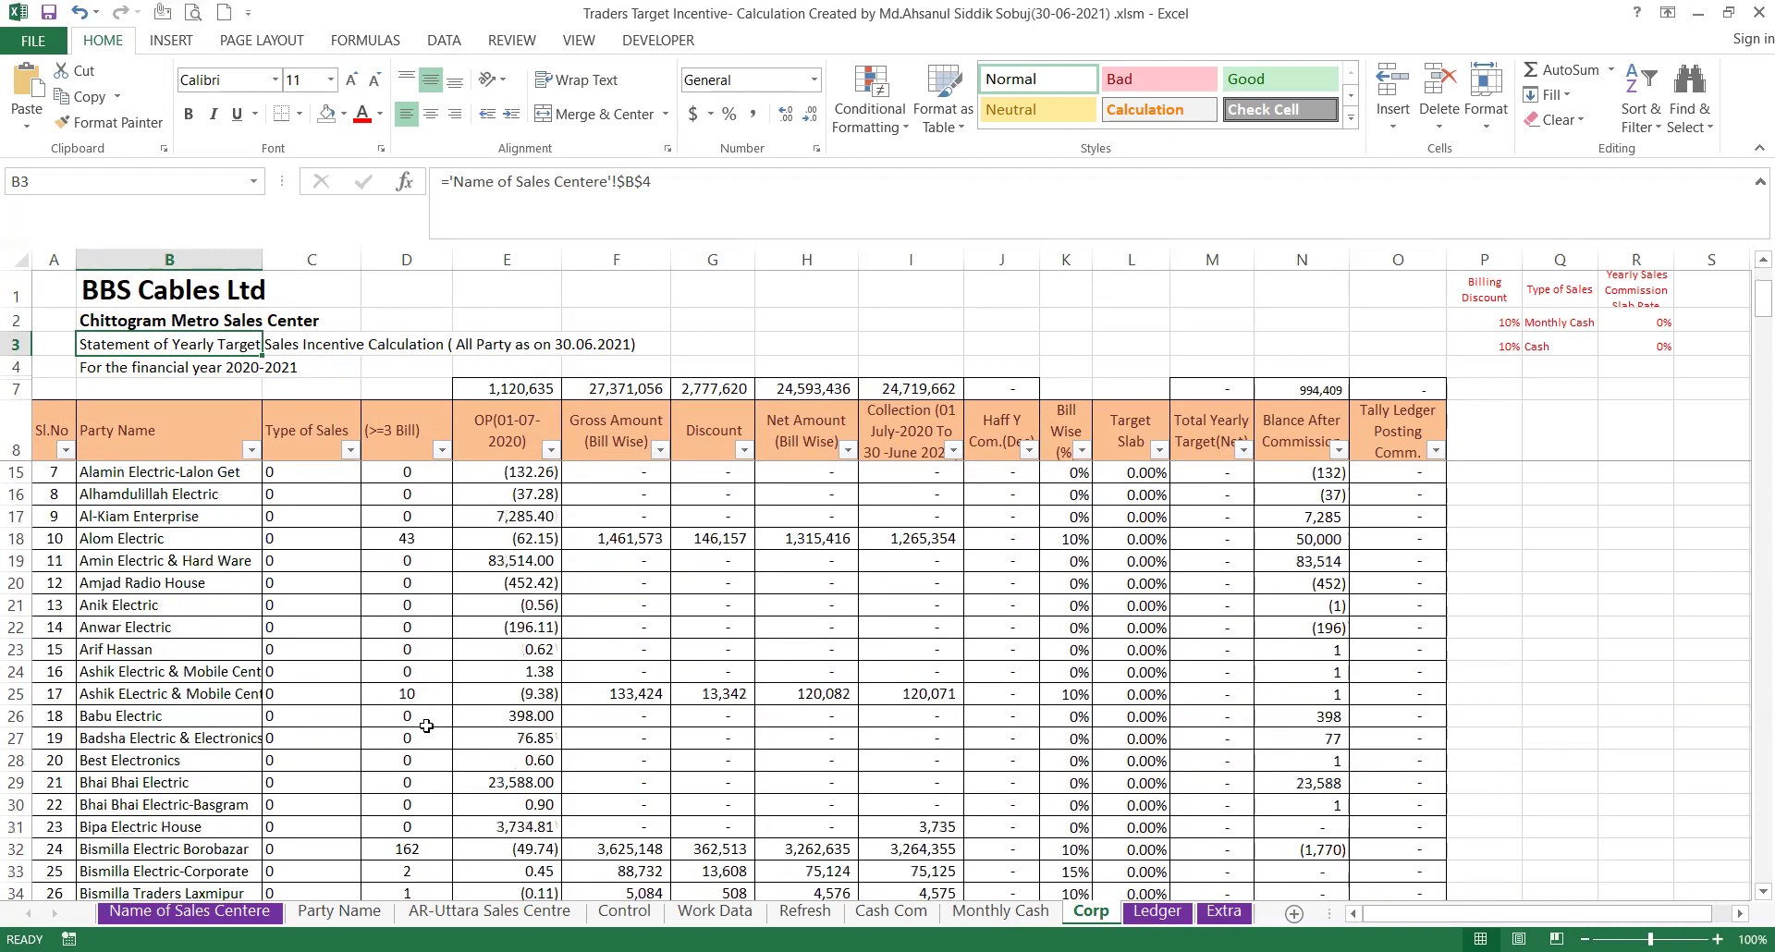
pyautogui.scroll(-6, 426, 726)
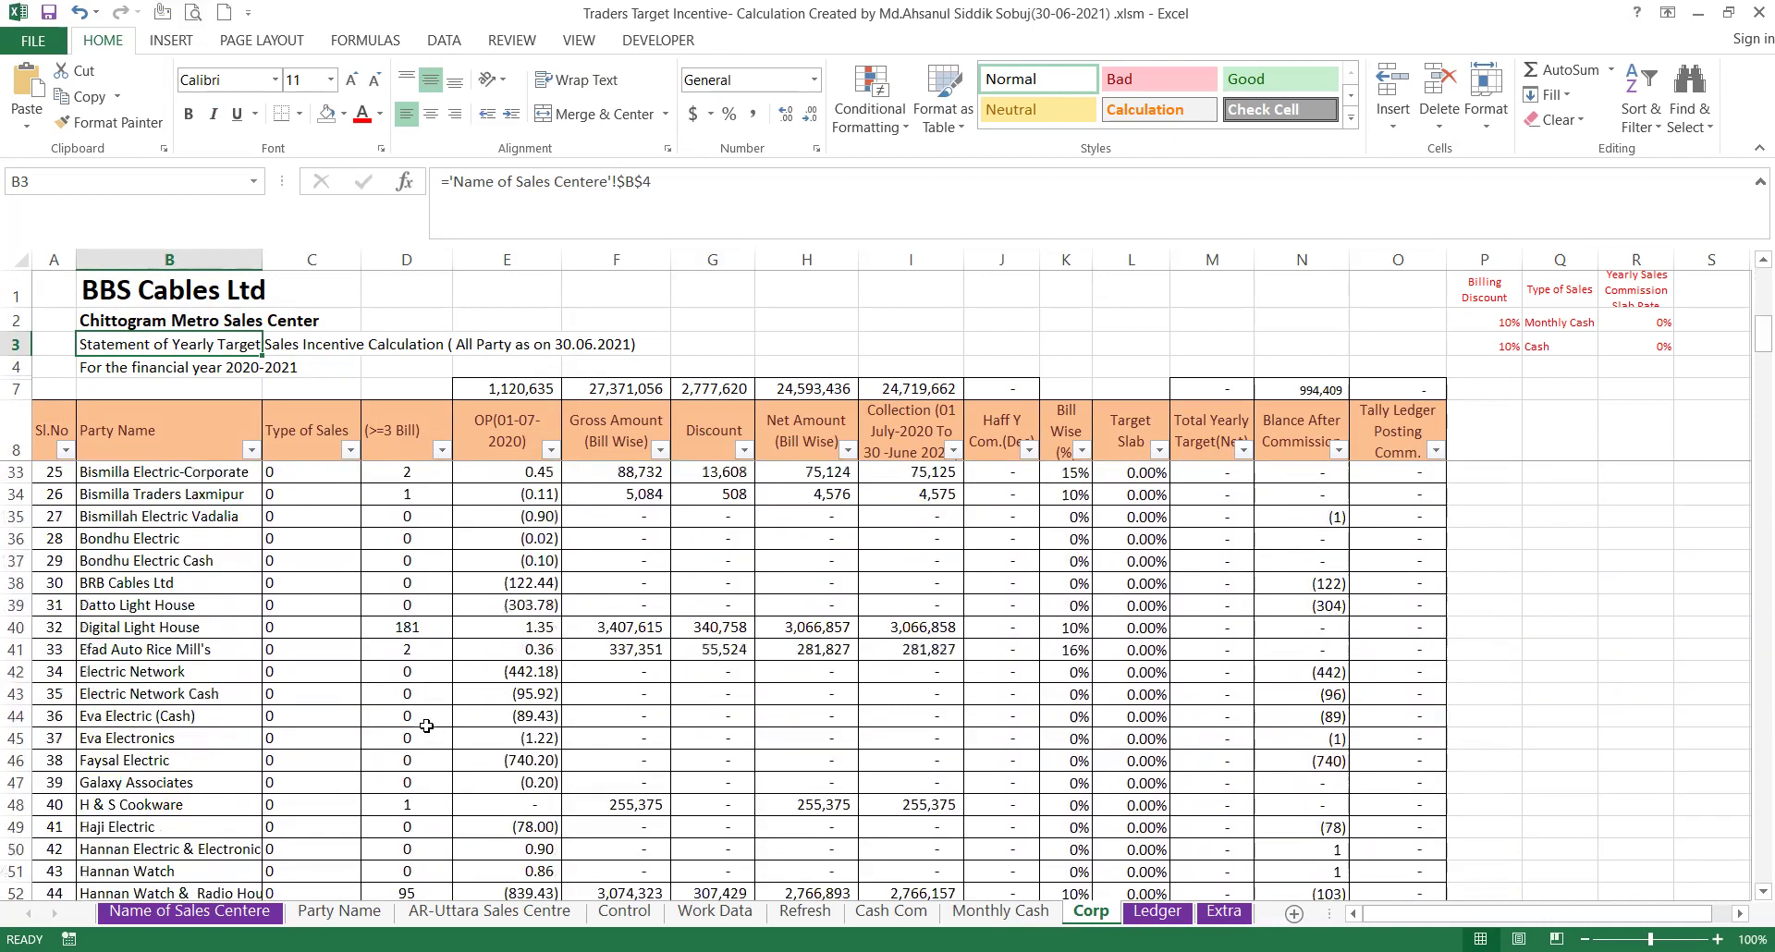
pyautogui.scroll(-2, 426, 726)
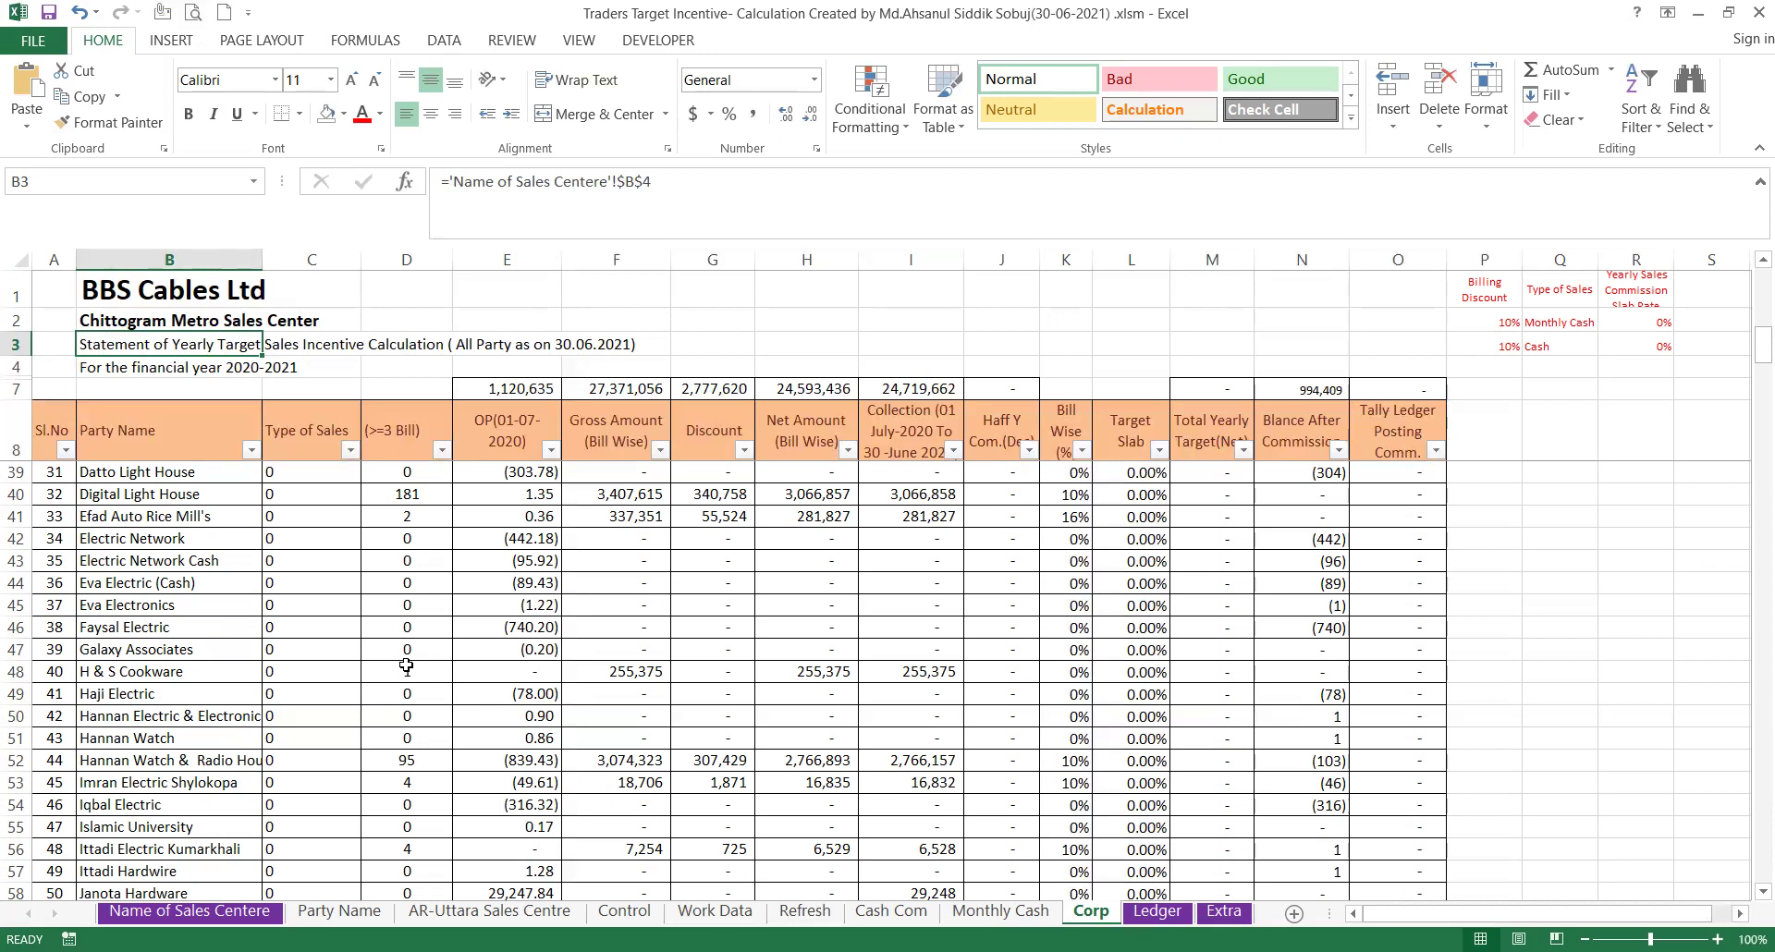
pyautogui.scroll(-4, 406, 665)
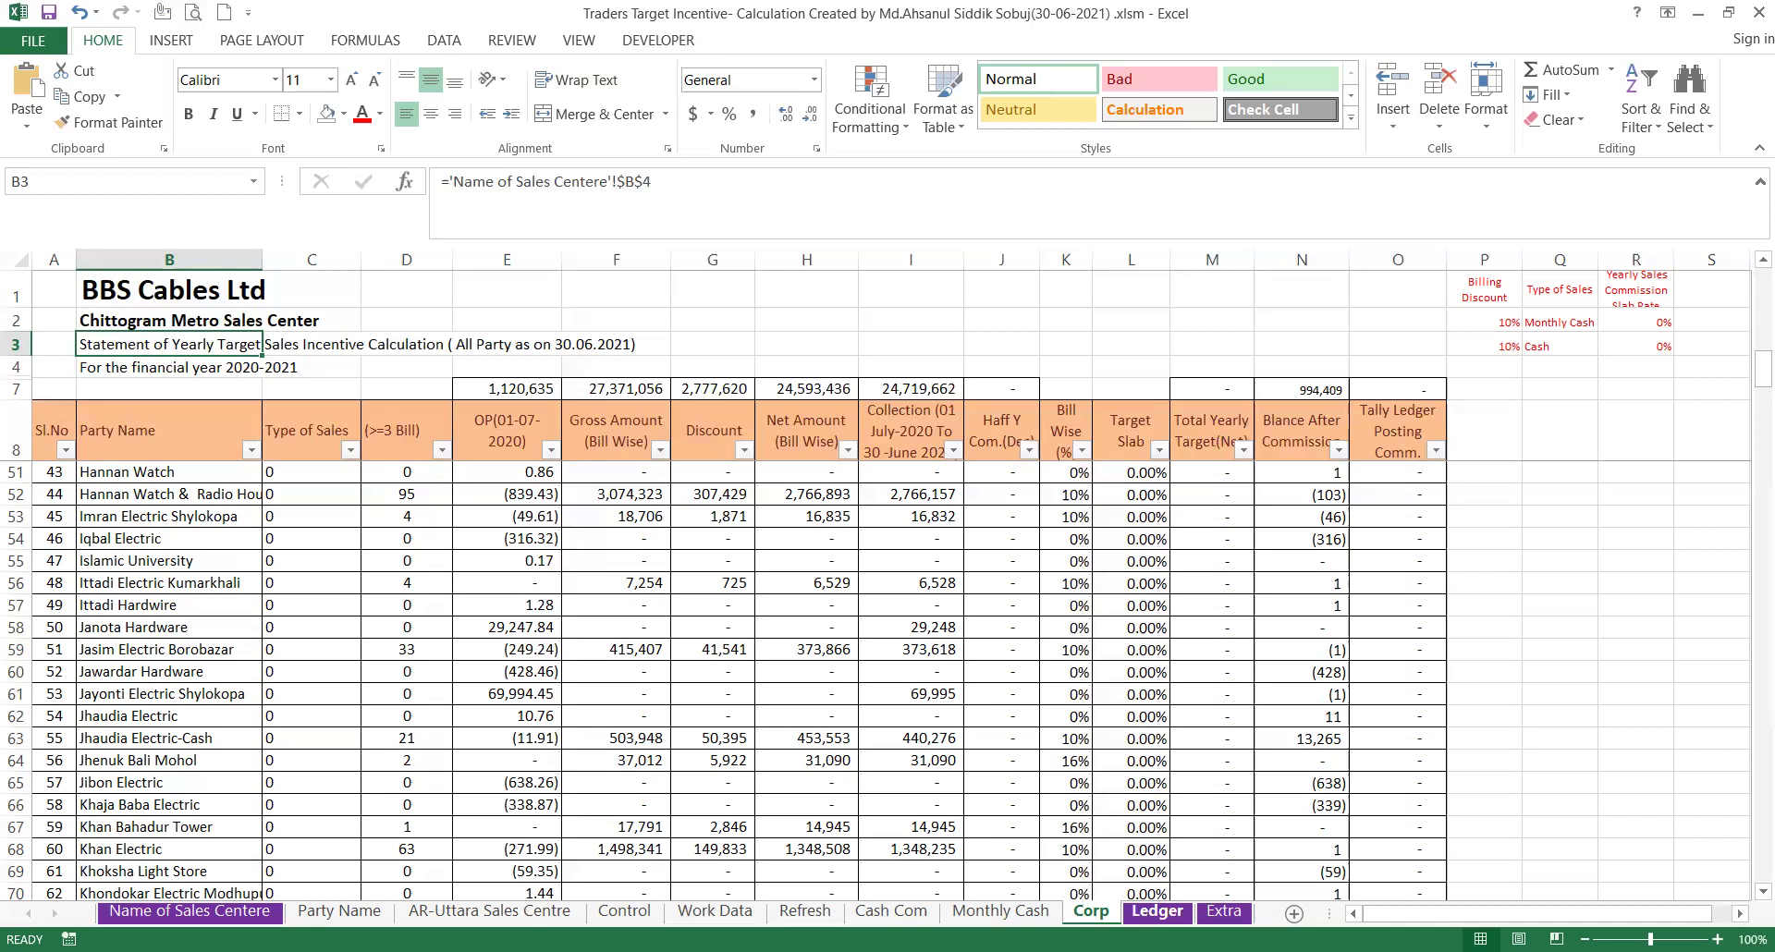
# On the Ledger sheet, review both party calculation titles, the Only Data notes and the 350,000 opening balance.
pyautogui.click(1156, 911)
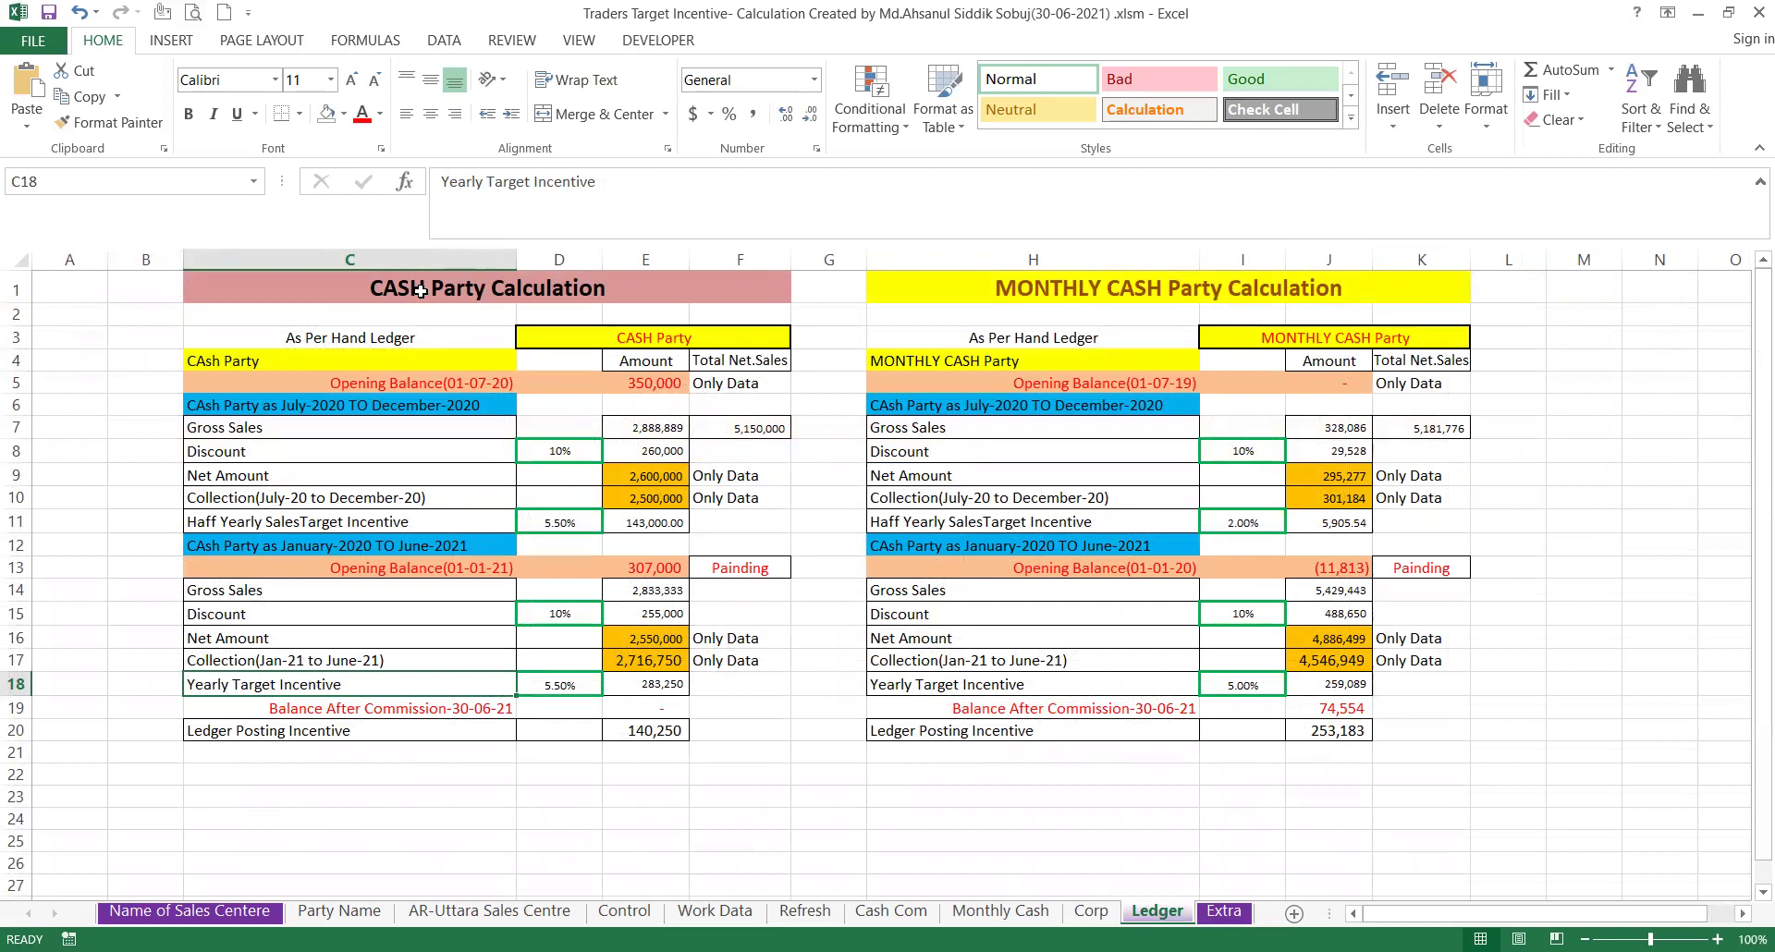
pyautogui.click(1174, 294)
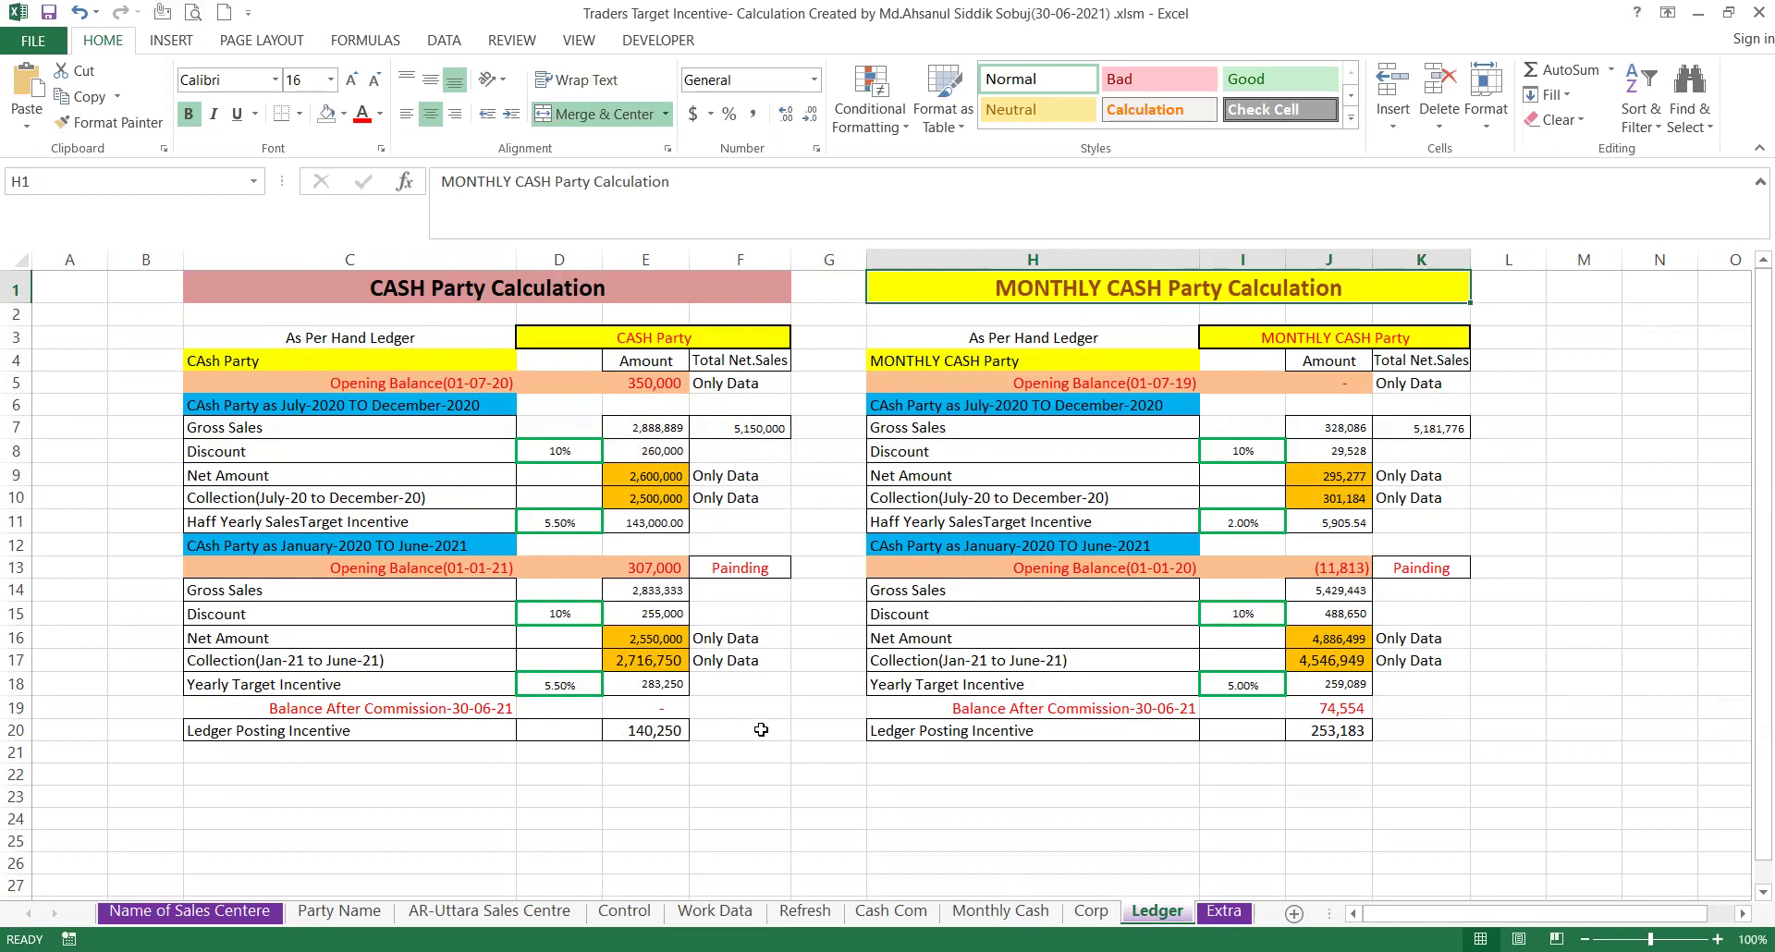
pyautogui.click(461, 287)
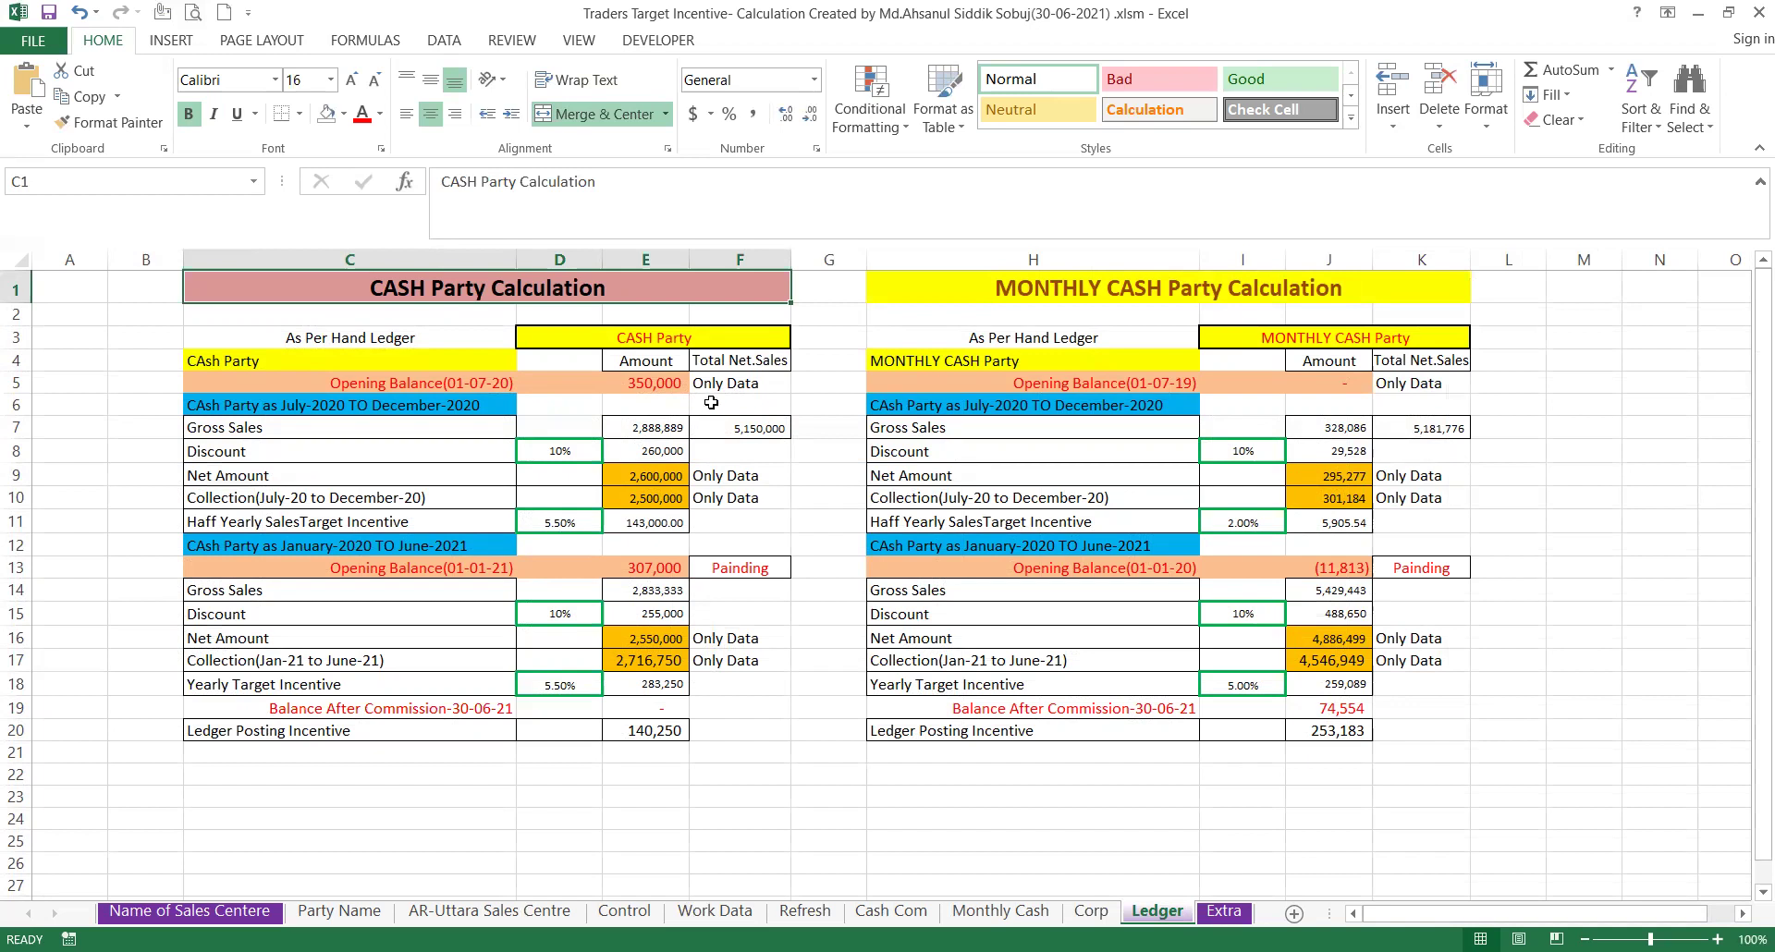
pyautogui.click(711, 389)
pyautogui.click(715, 480)
pyautogui.click(718, 500)
pyautogui.click(717, 639)
pyautogui.click(715, 662)
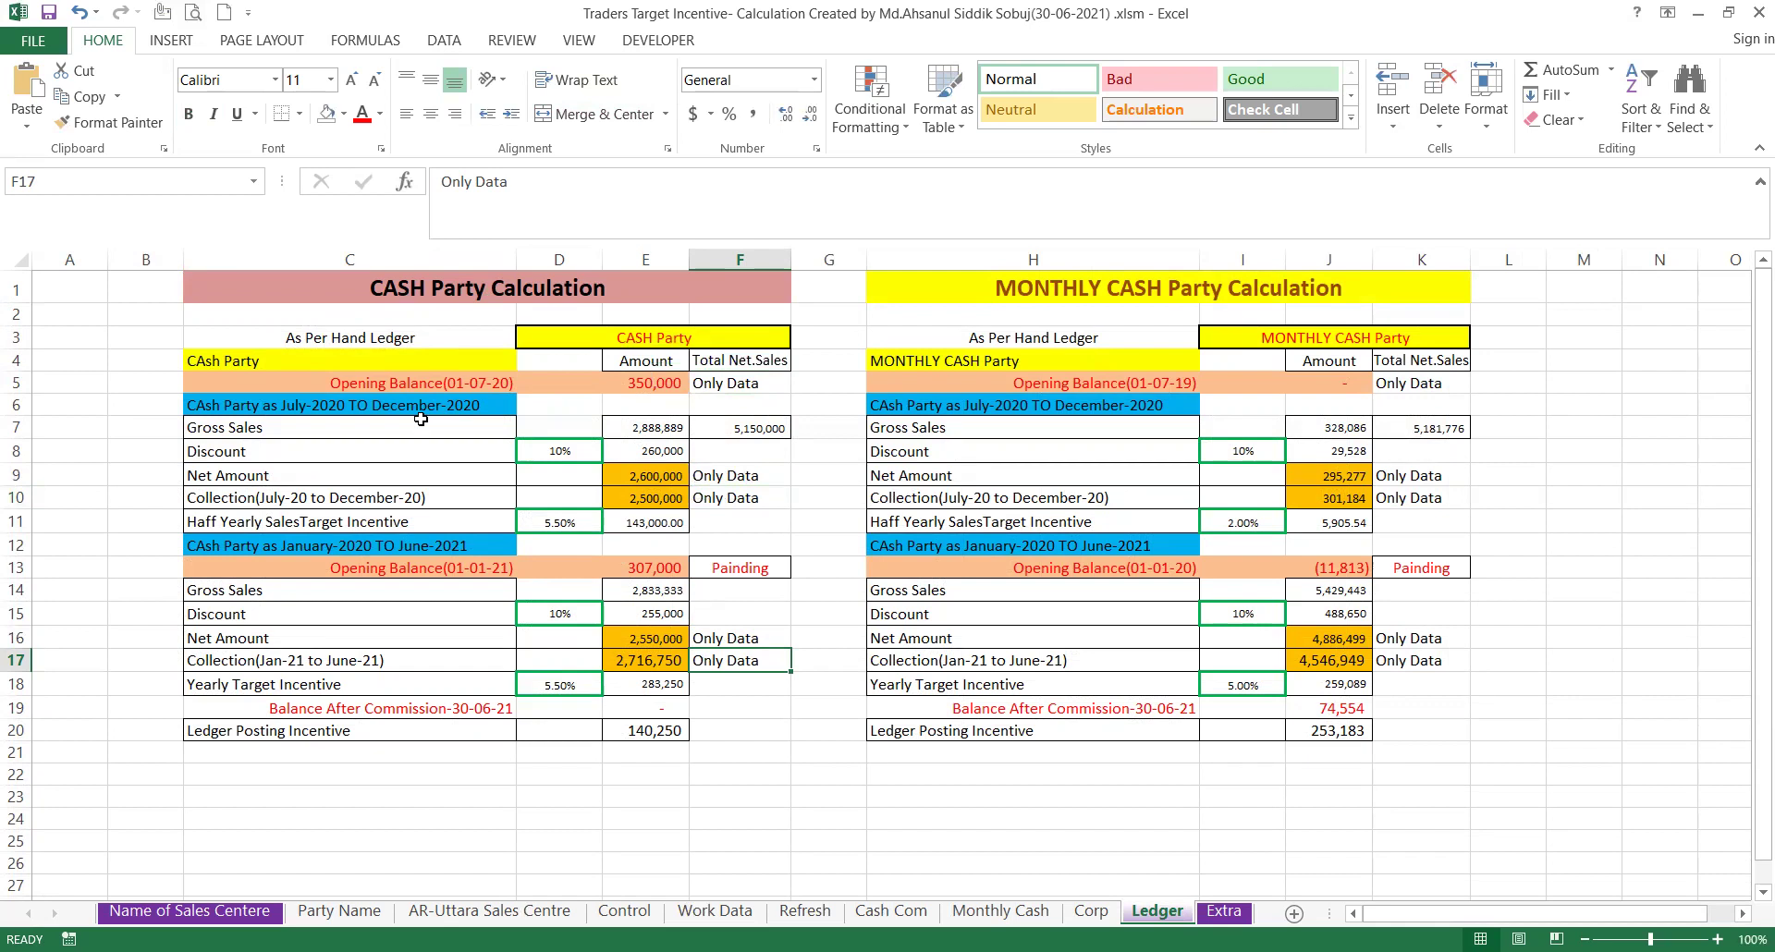
pyautogui.click(646, 387)
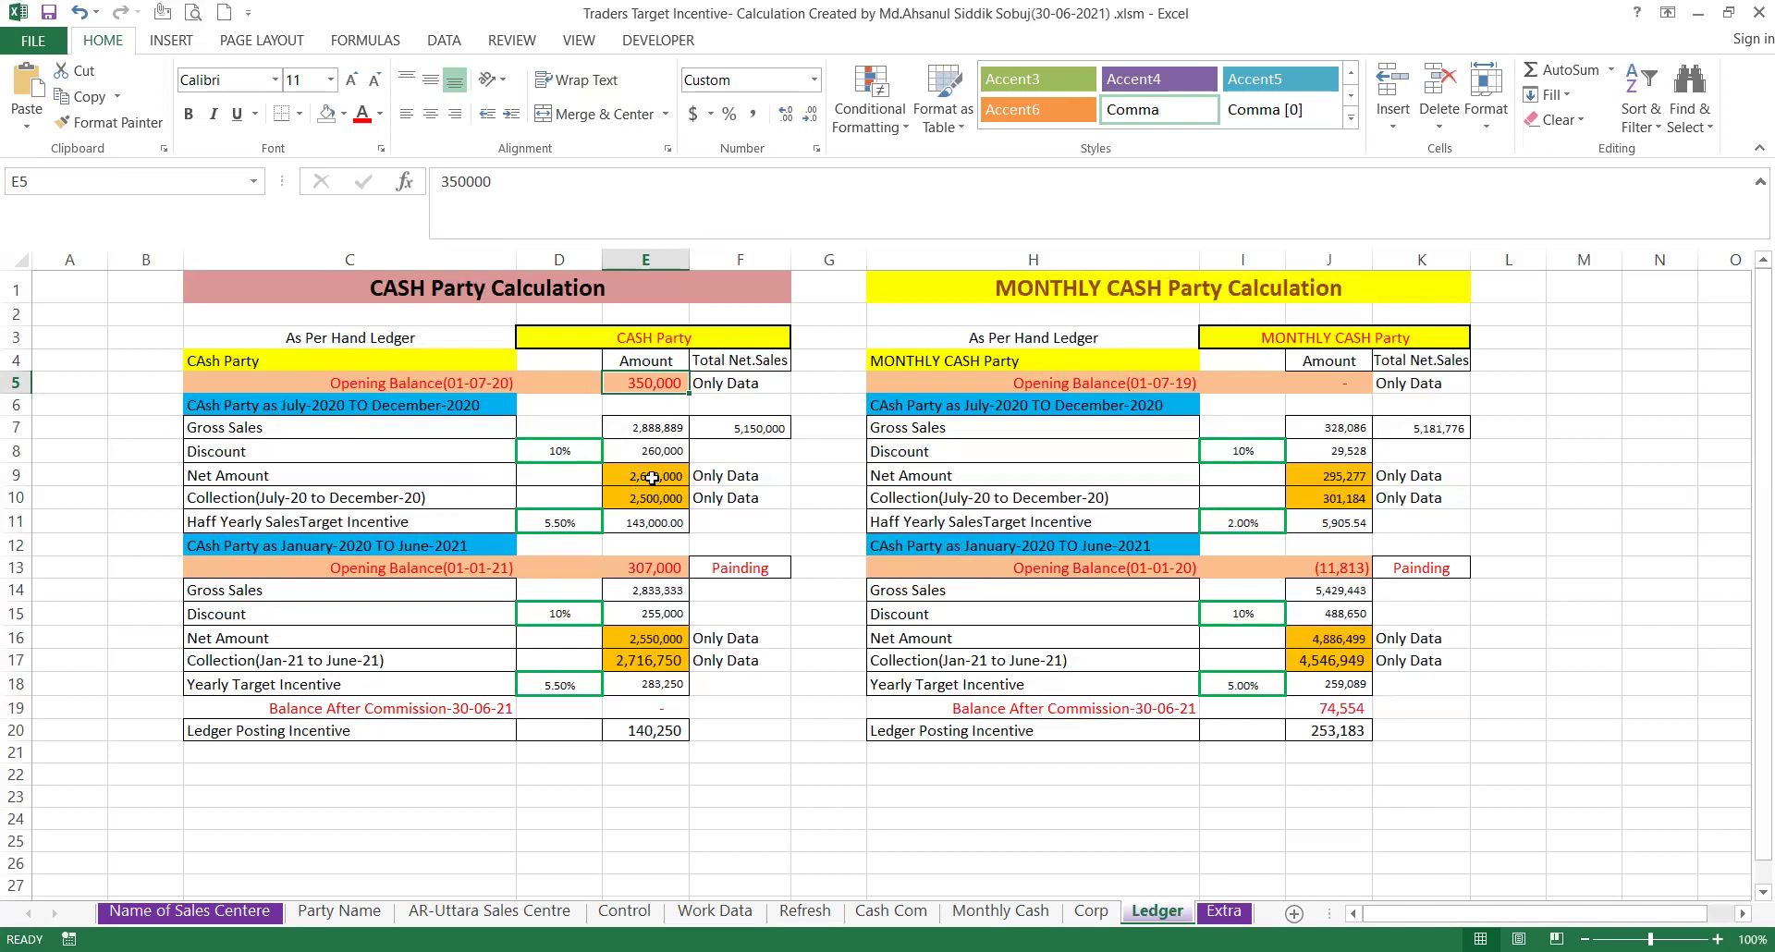
pyautogui.click(646, 484)
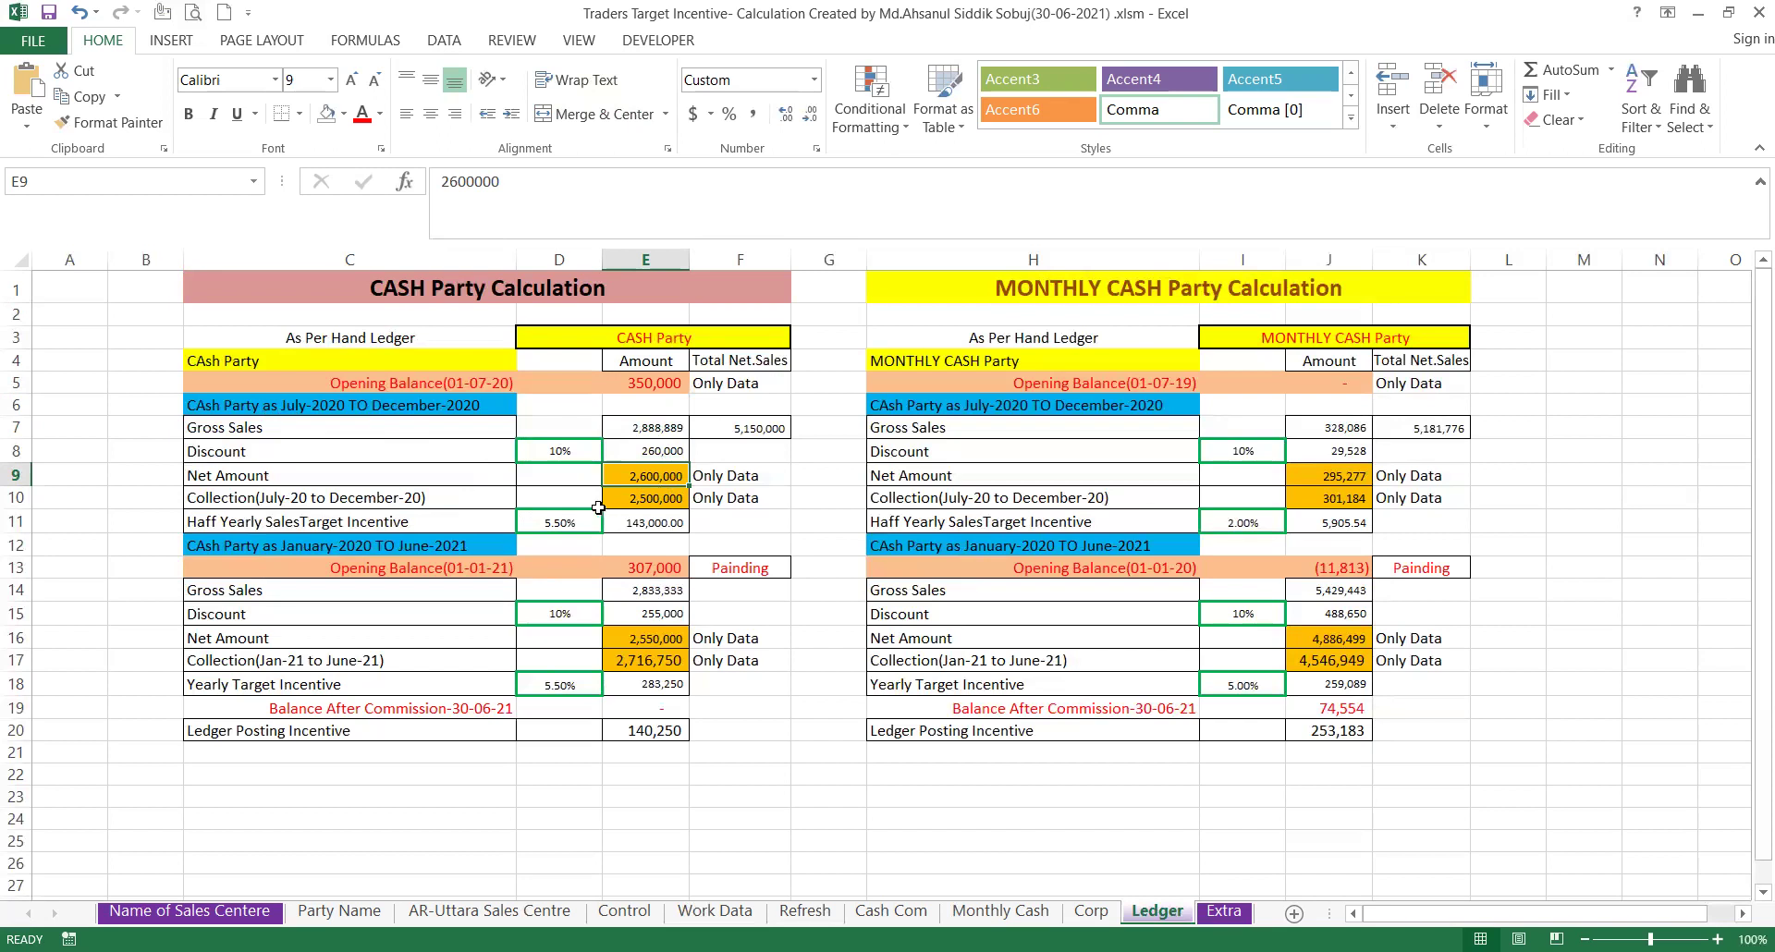
pyautogui.click(652, 499)
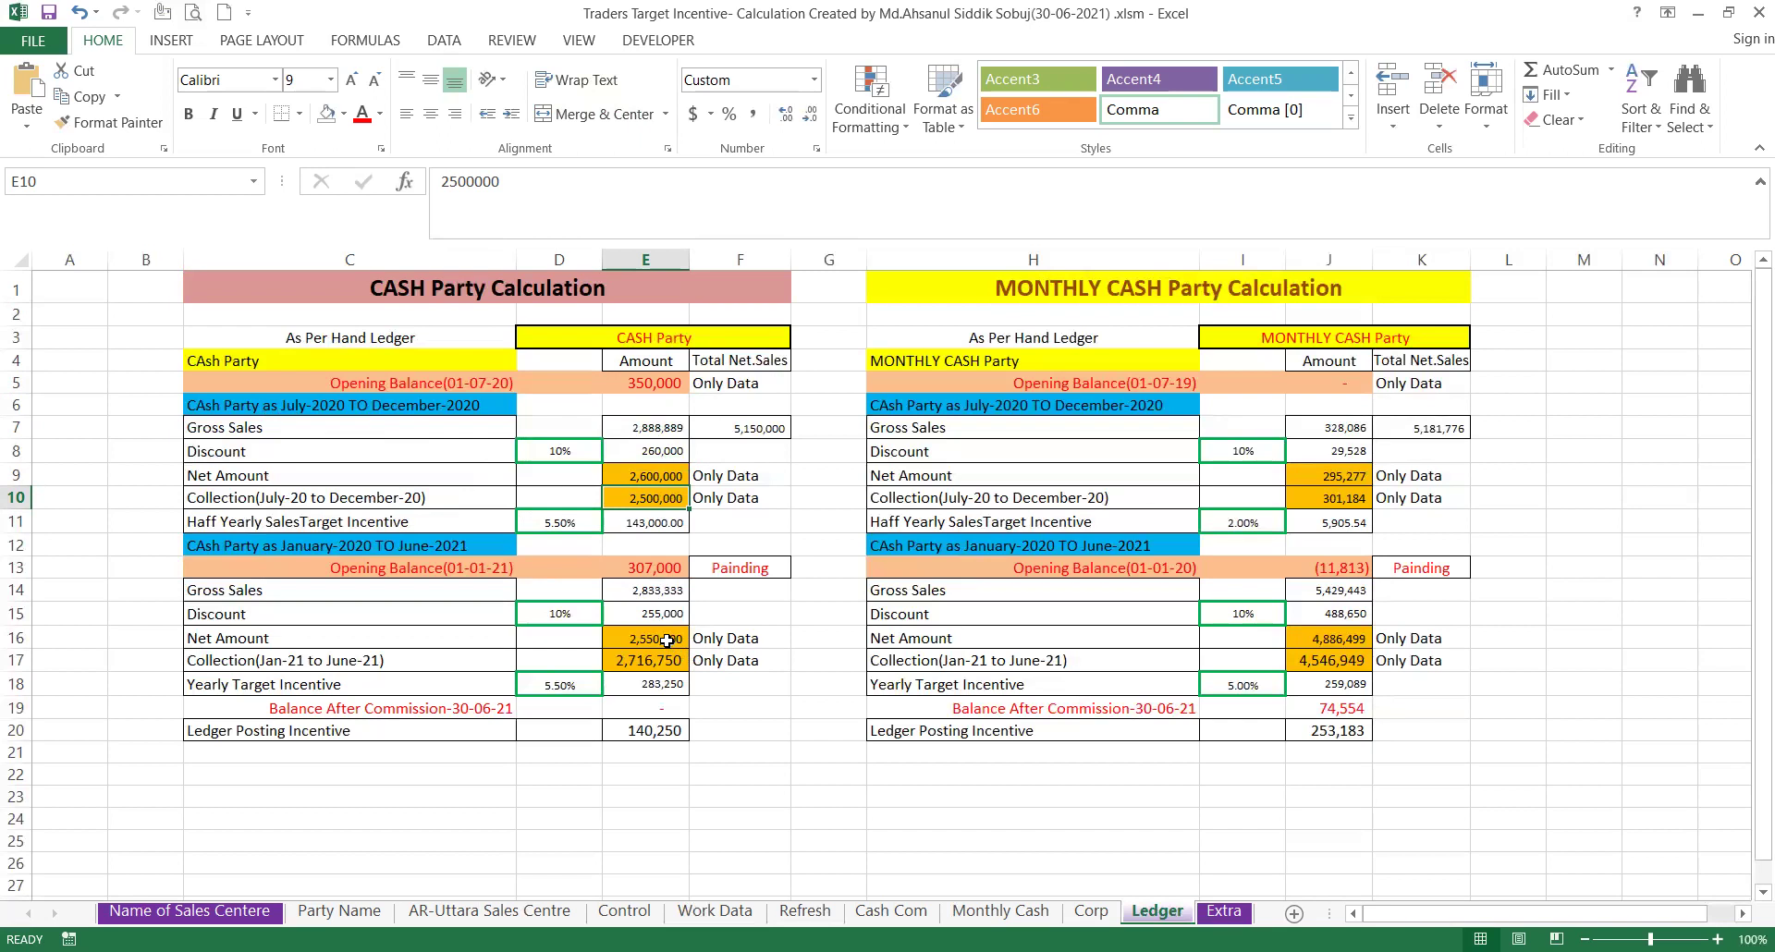
pyautogui.click(668, 639)
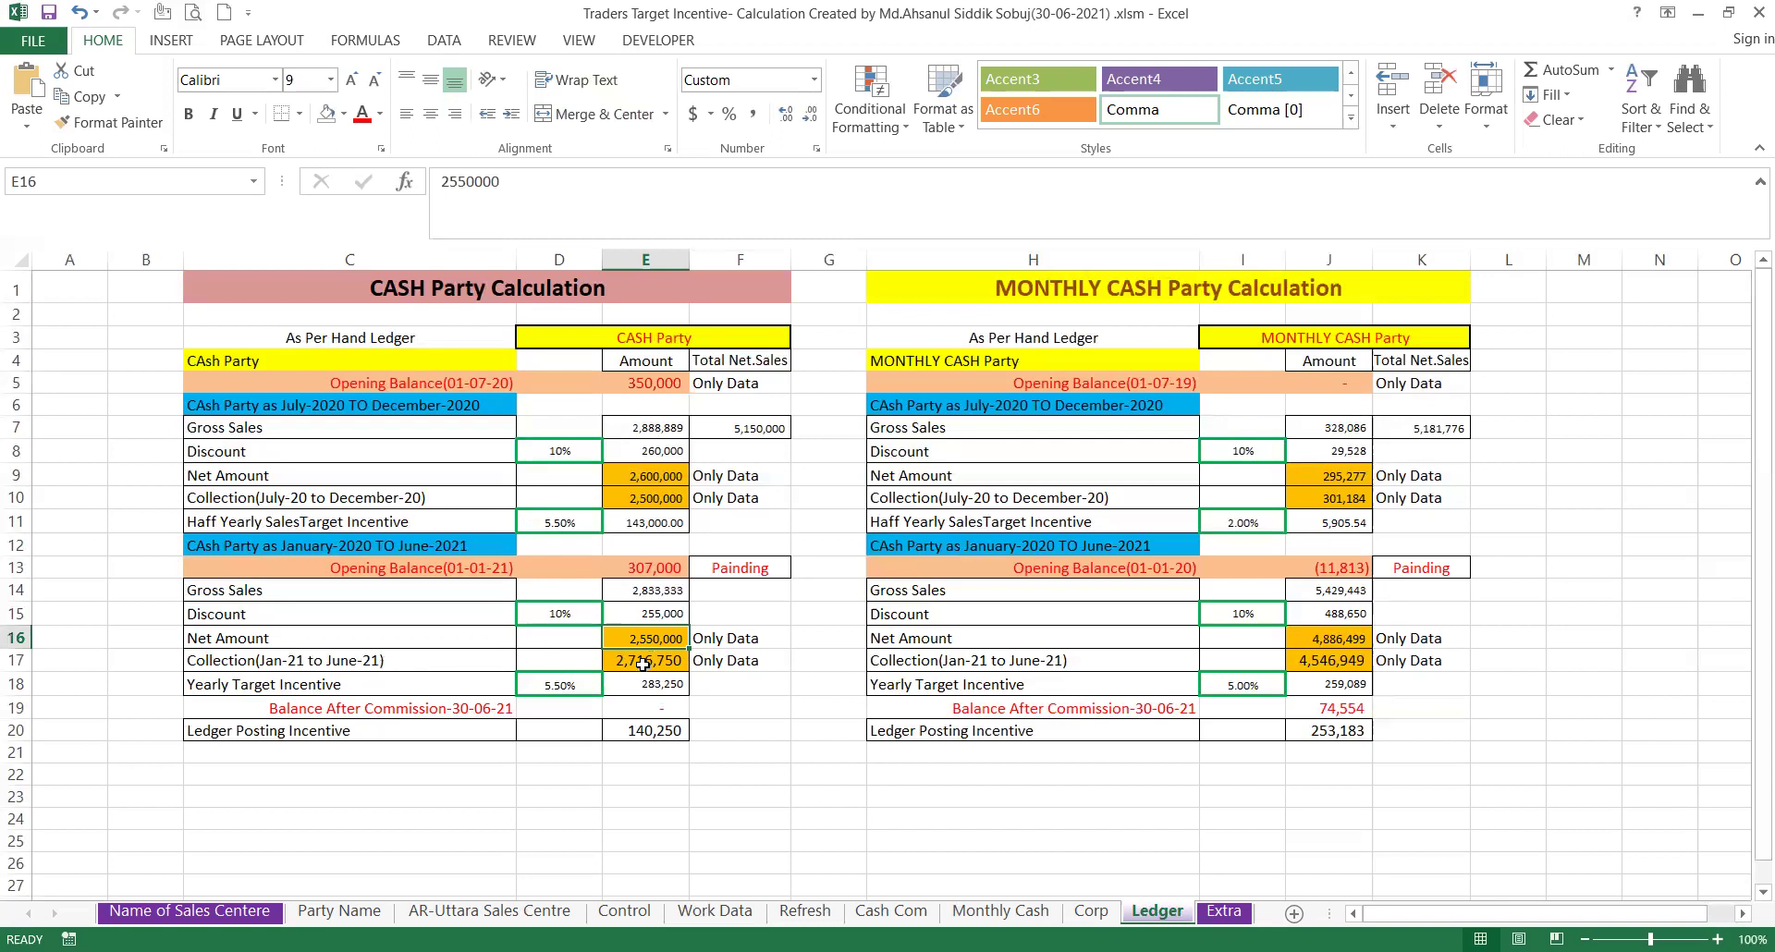
pyautogui.click(643, 664)
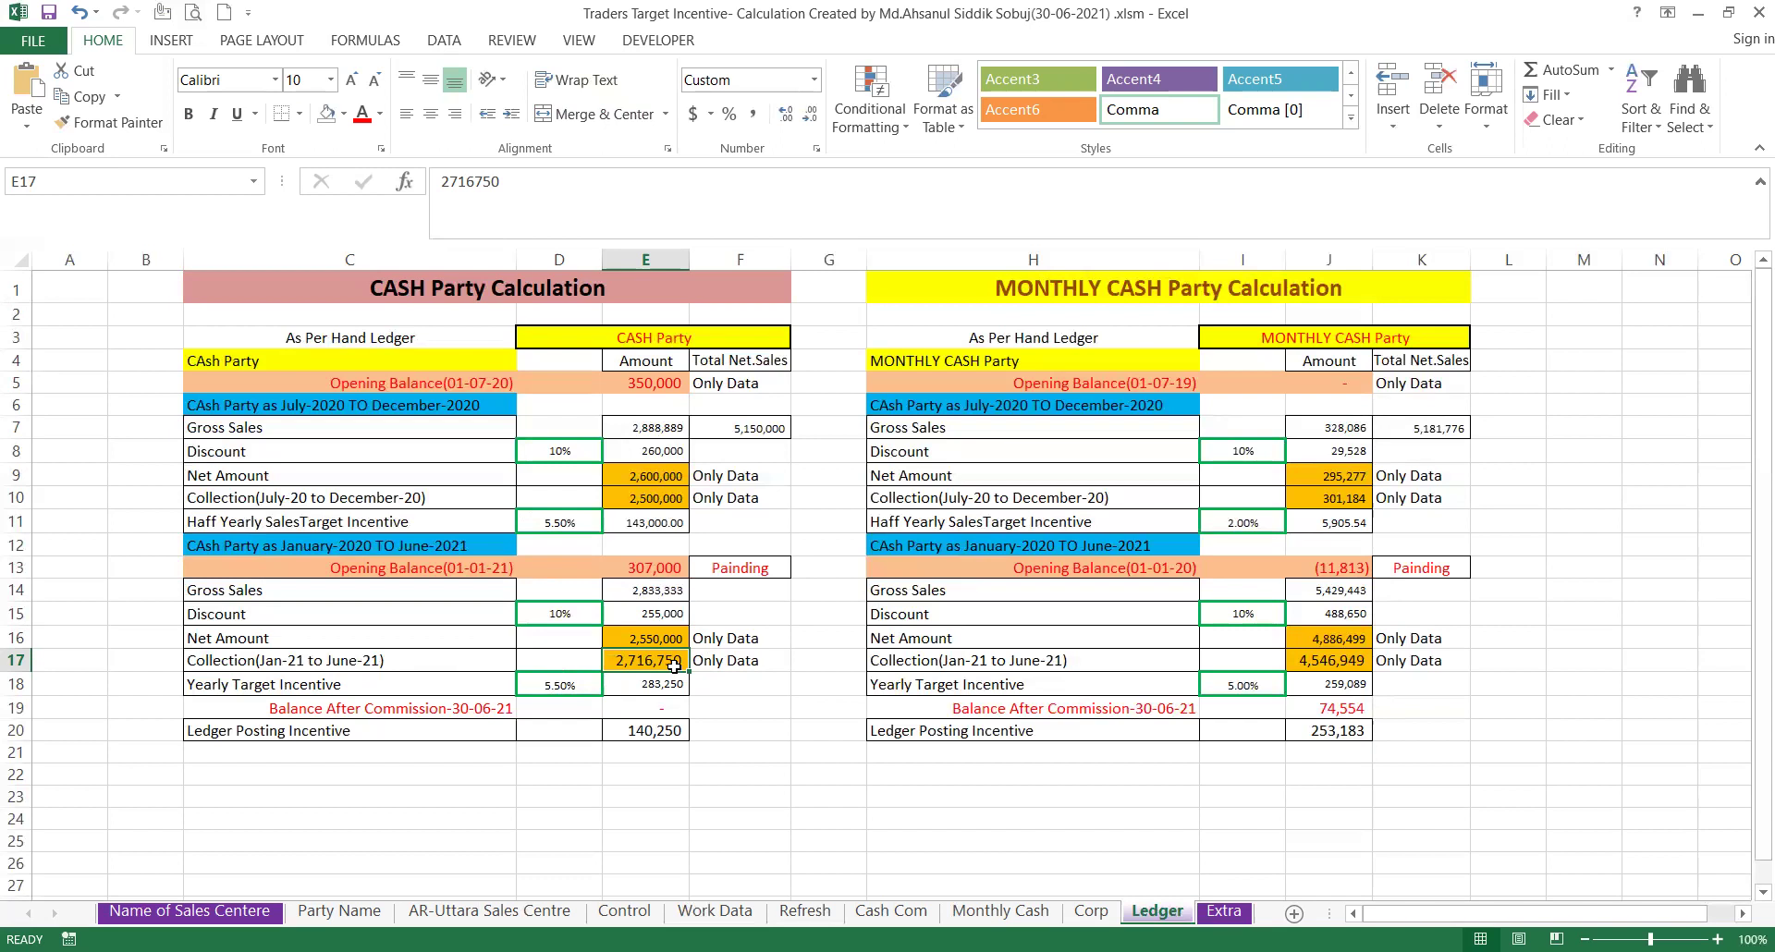
pyautogui.click(666, 732)
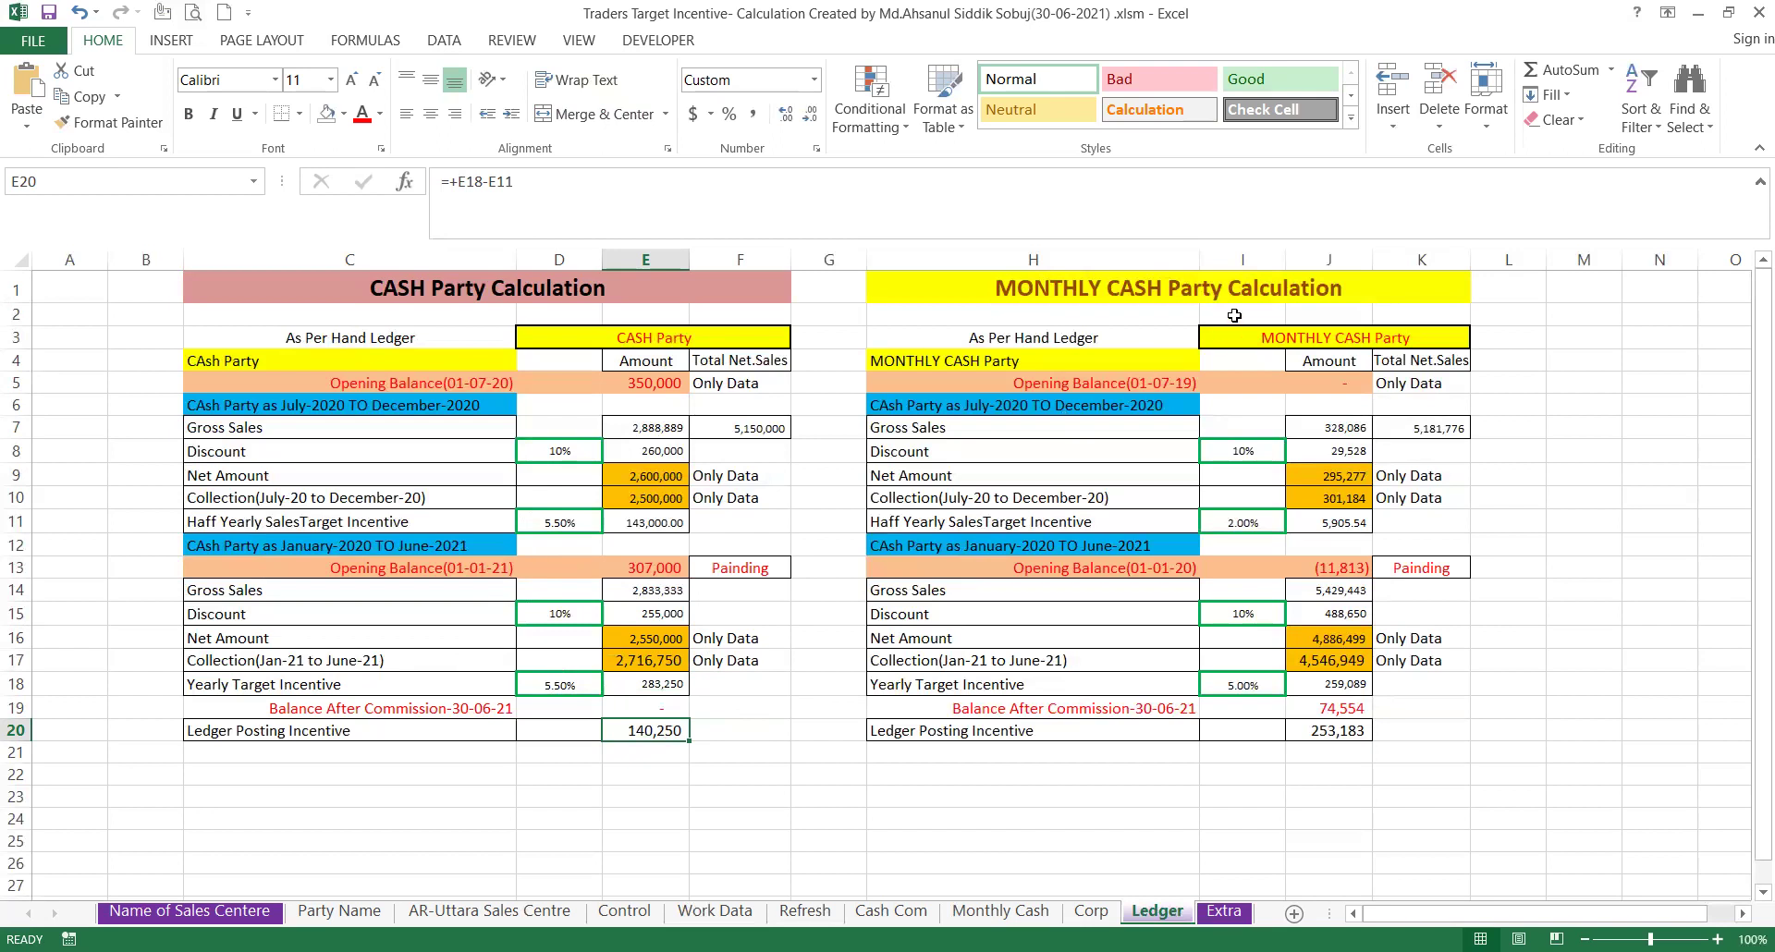
pyautogui.click(1340, 381)
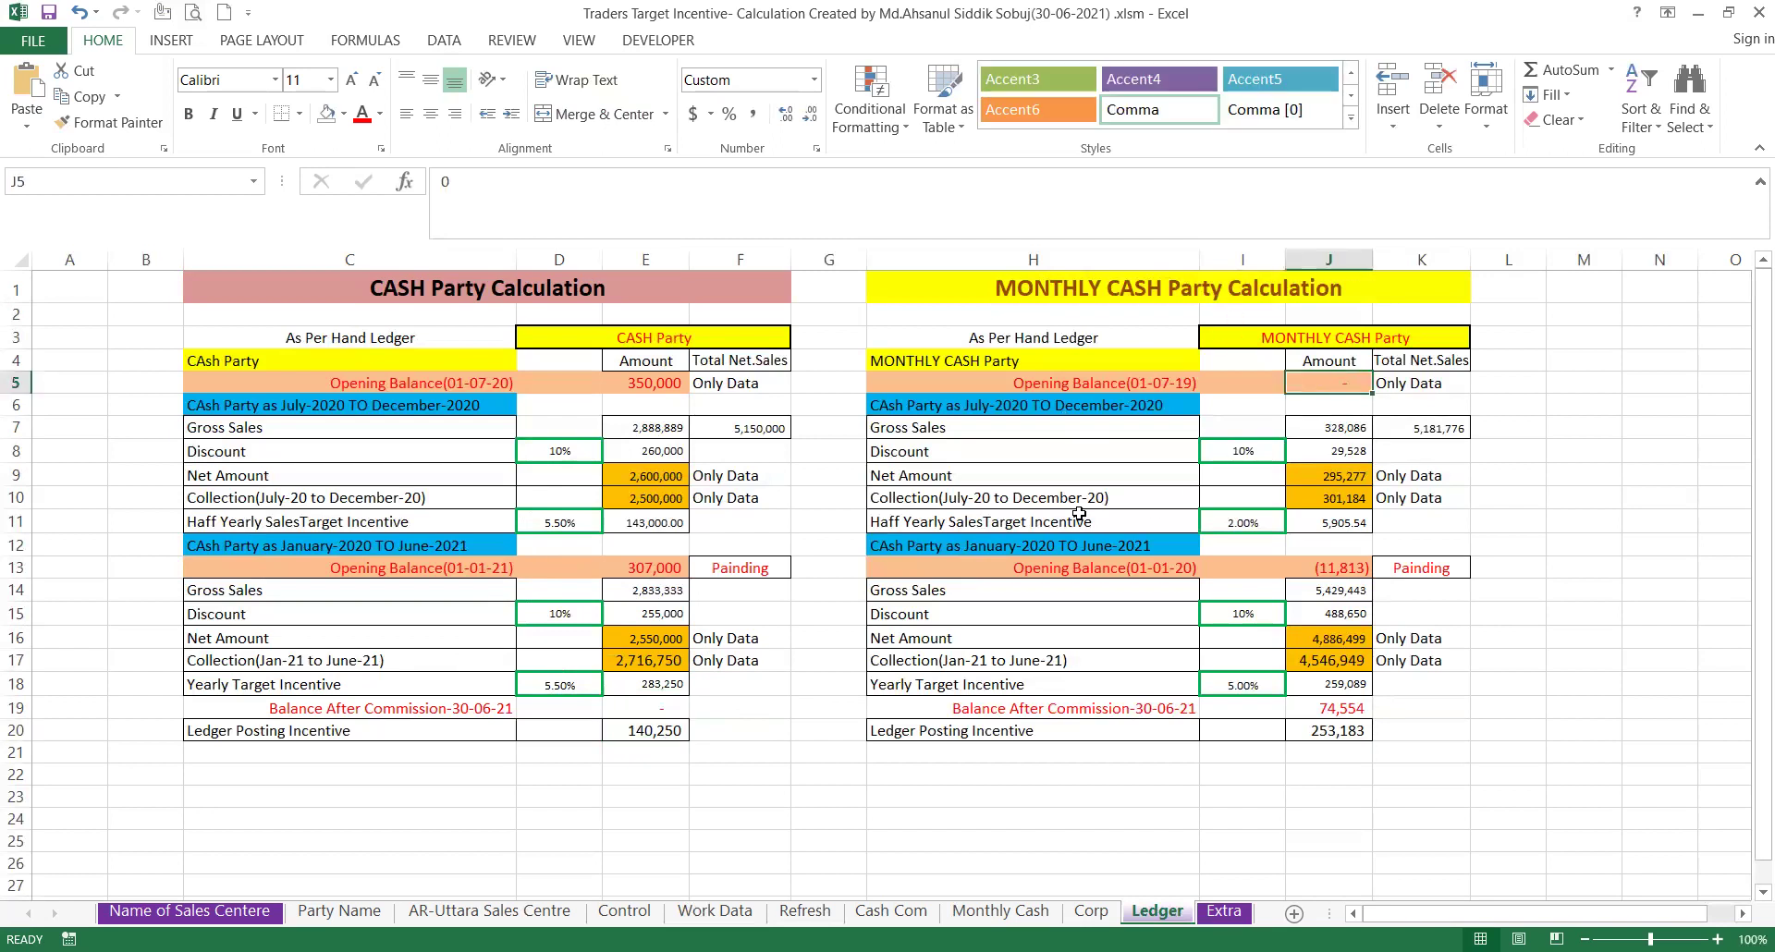
pyautogui.click(1326, 476)
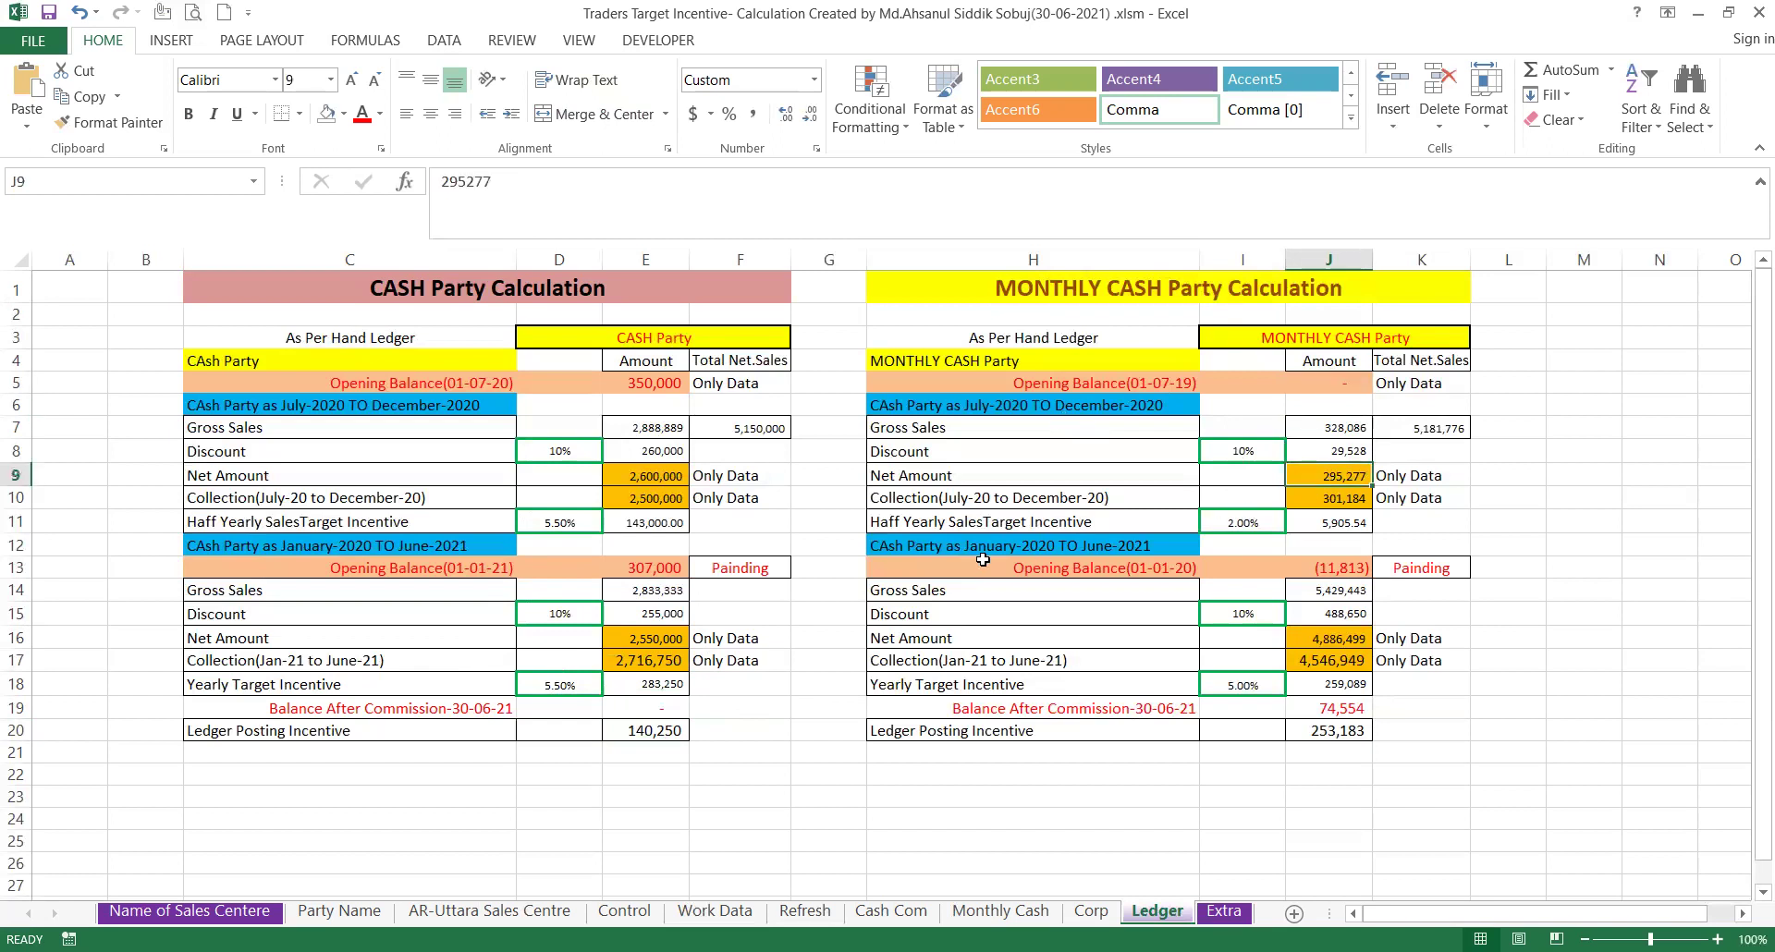
pyautogui.click(1319, 499)
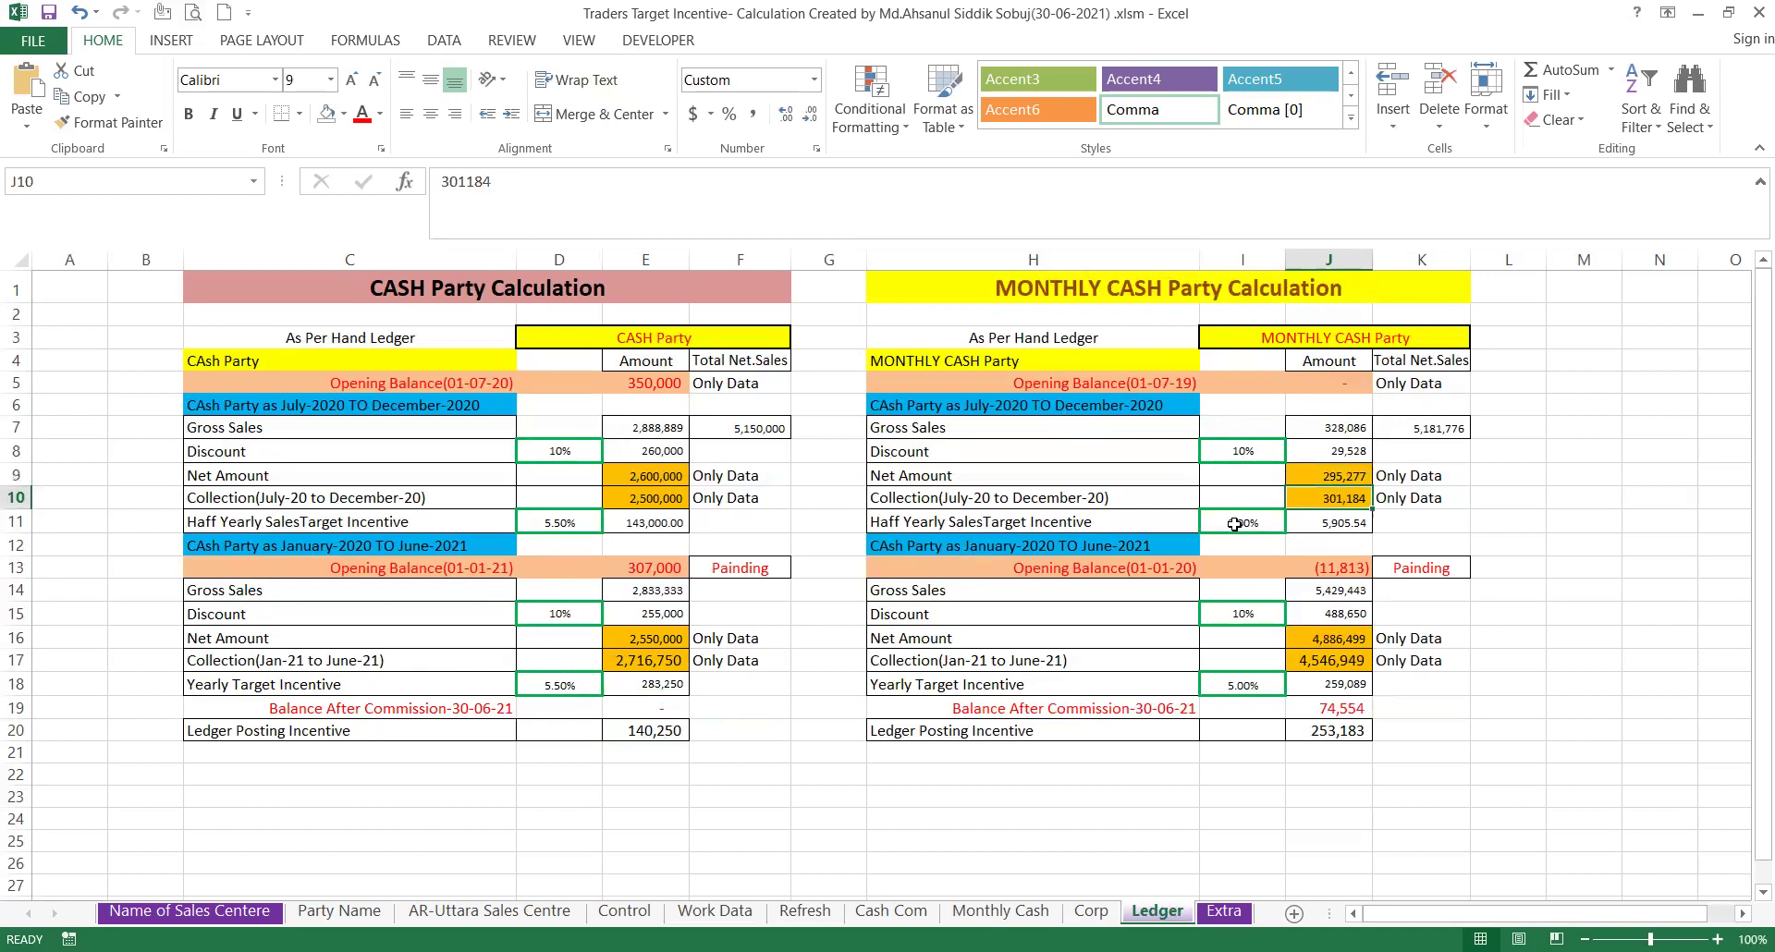
pyautogui.click(1340, 639)
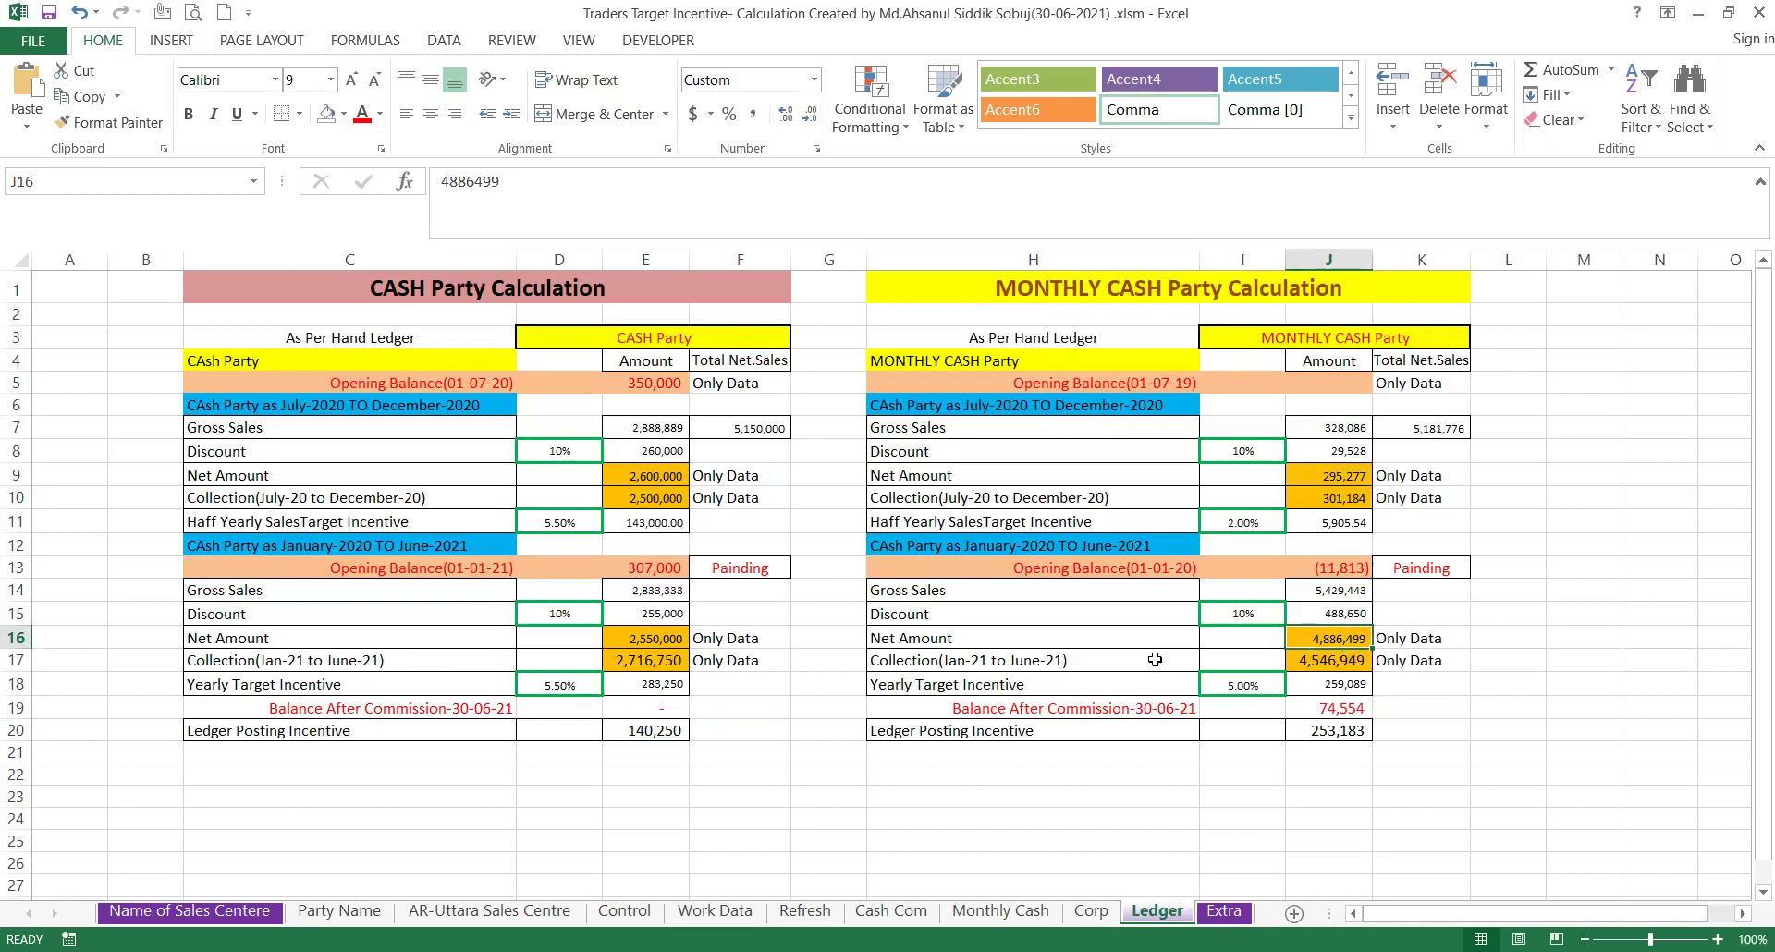
pyautogui.click(1335, 664)
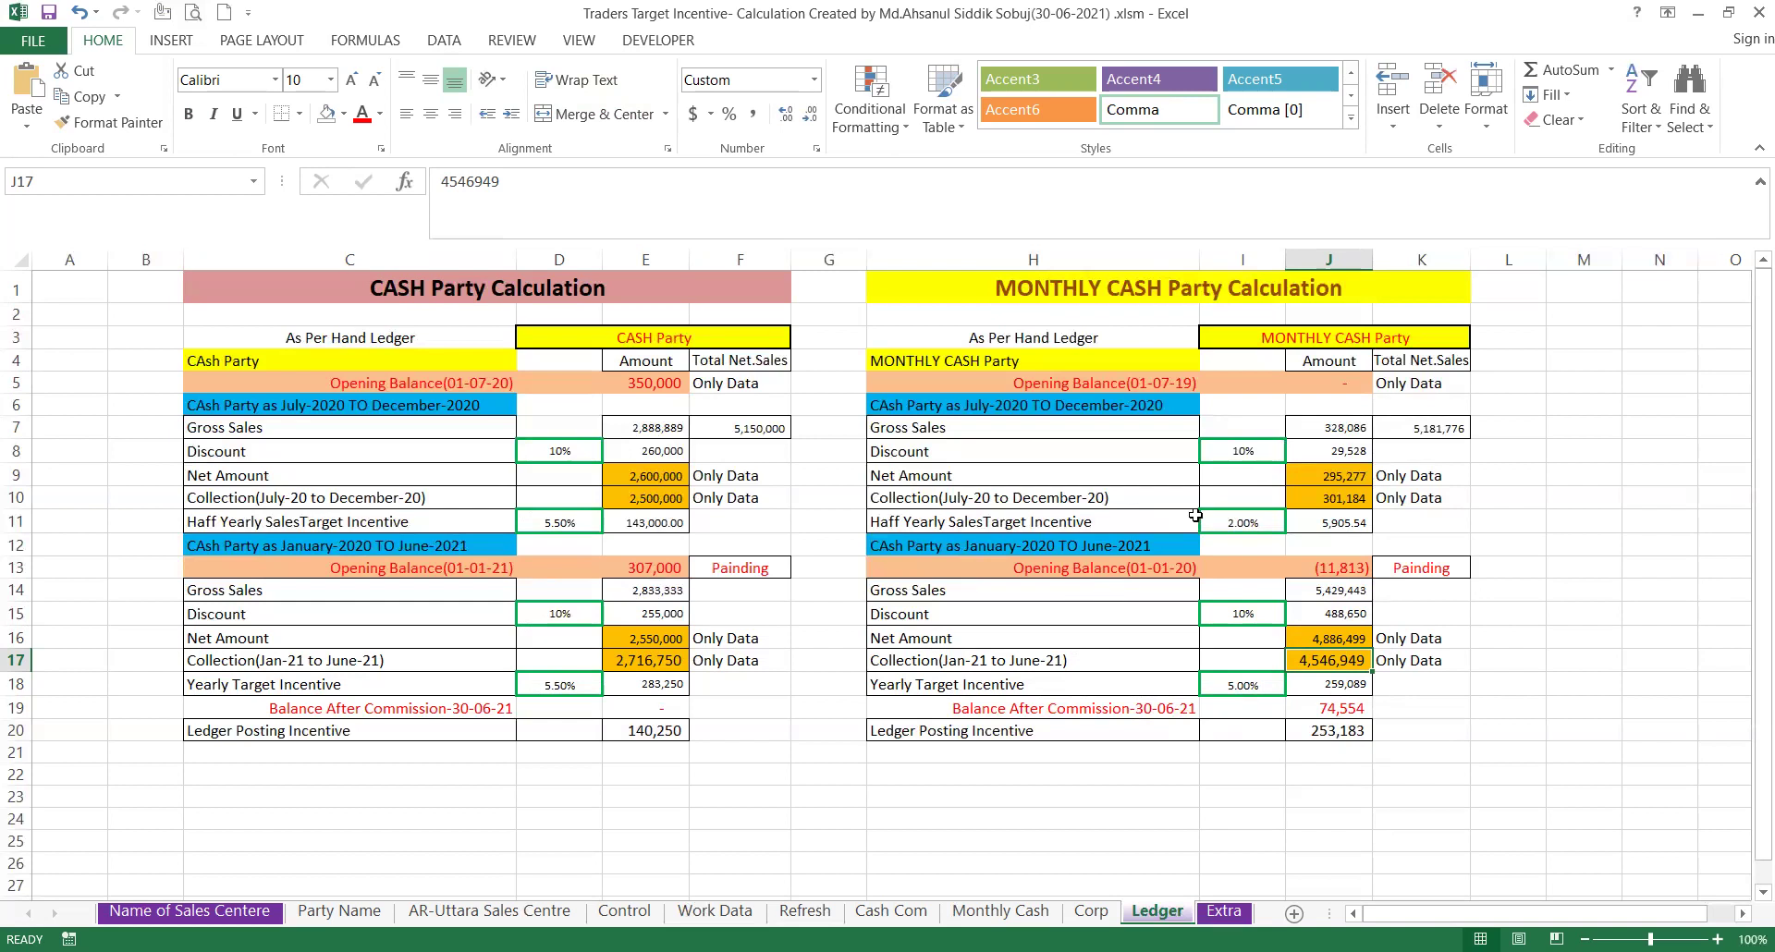
# Step back through the sheets from Corp to Name of Sales Centre showing Chittogram Metro Sales Center.
pyautogui.click(1091, 911)
pyautogui.click(1000, 912)
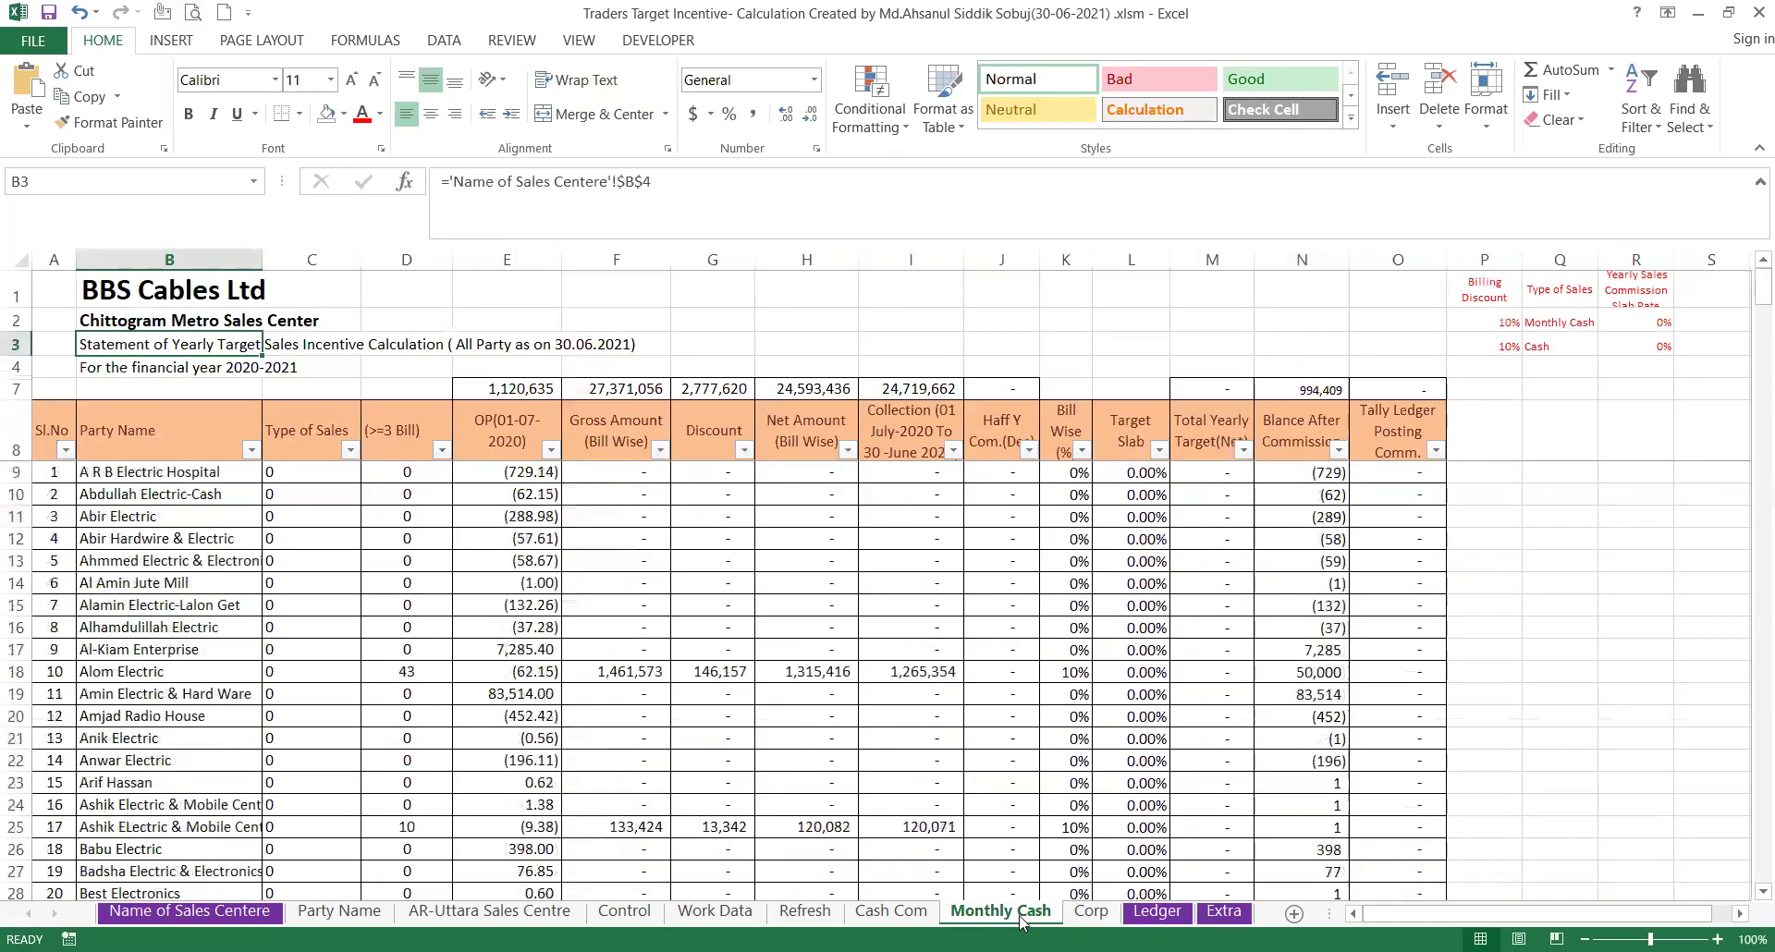
pyautogui.click(901, 915)
pyautogui.click(804, 913)
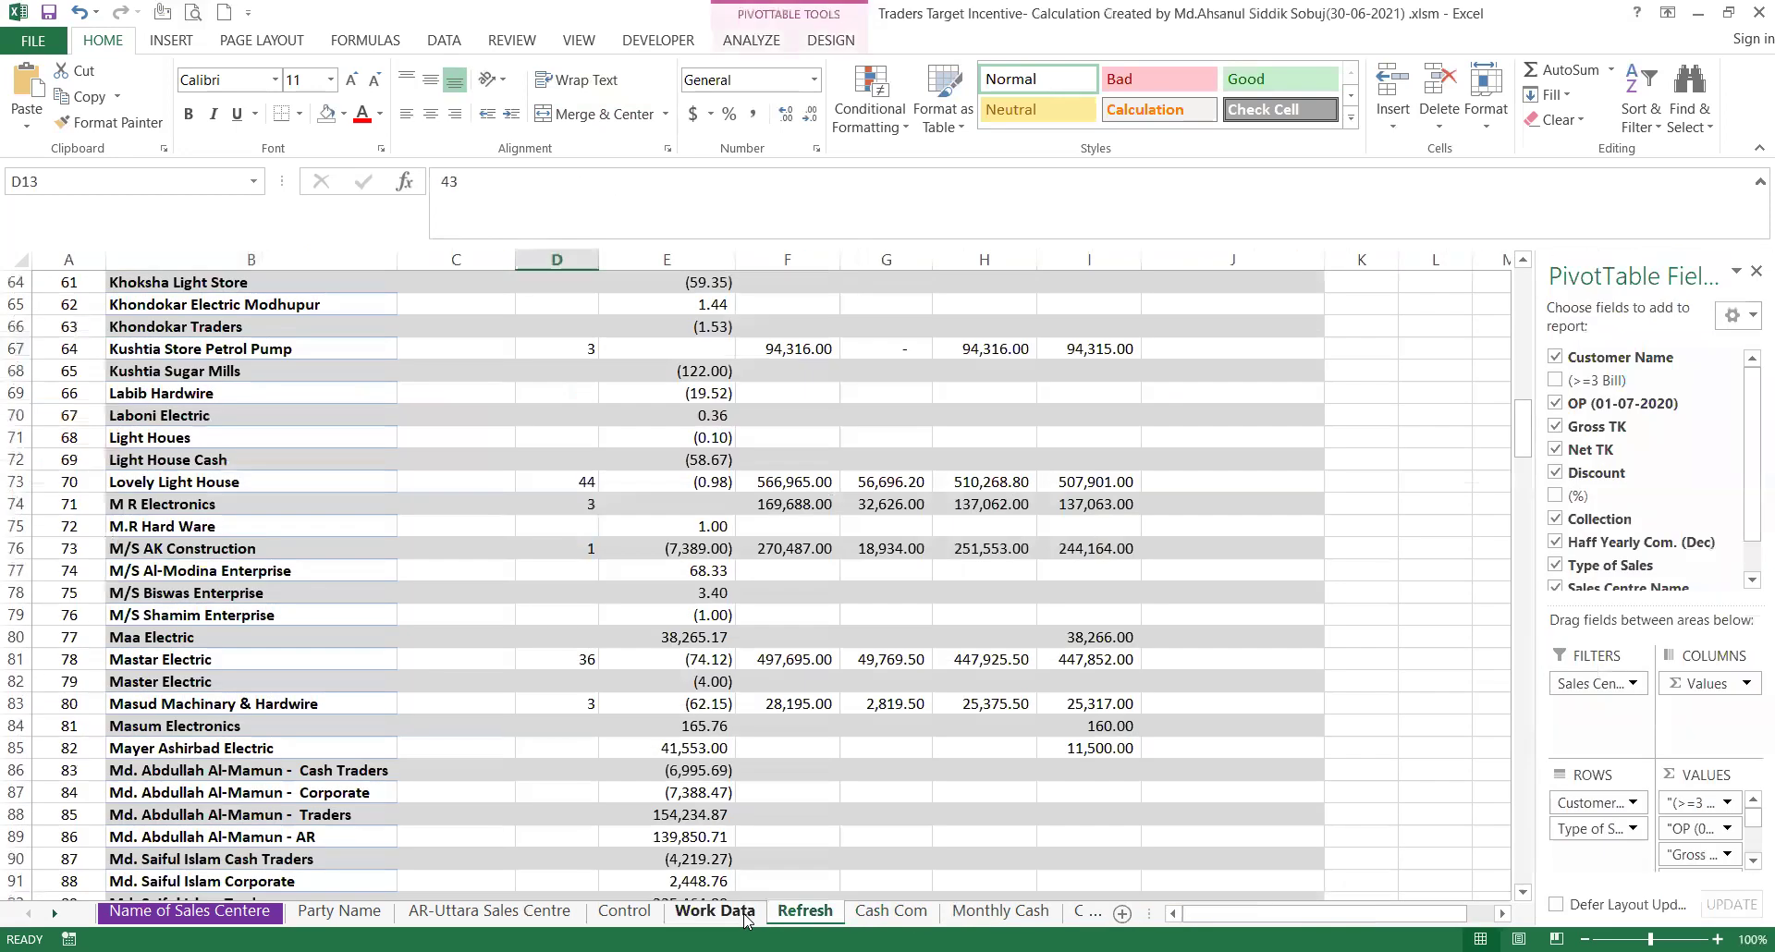
pyautogui.click(726, 916)
pyautogui.click(624, 912)
pyautogui.click(490, 912)
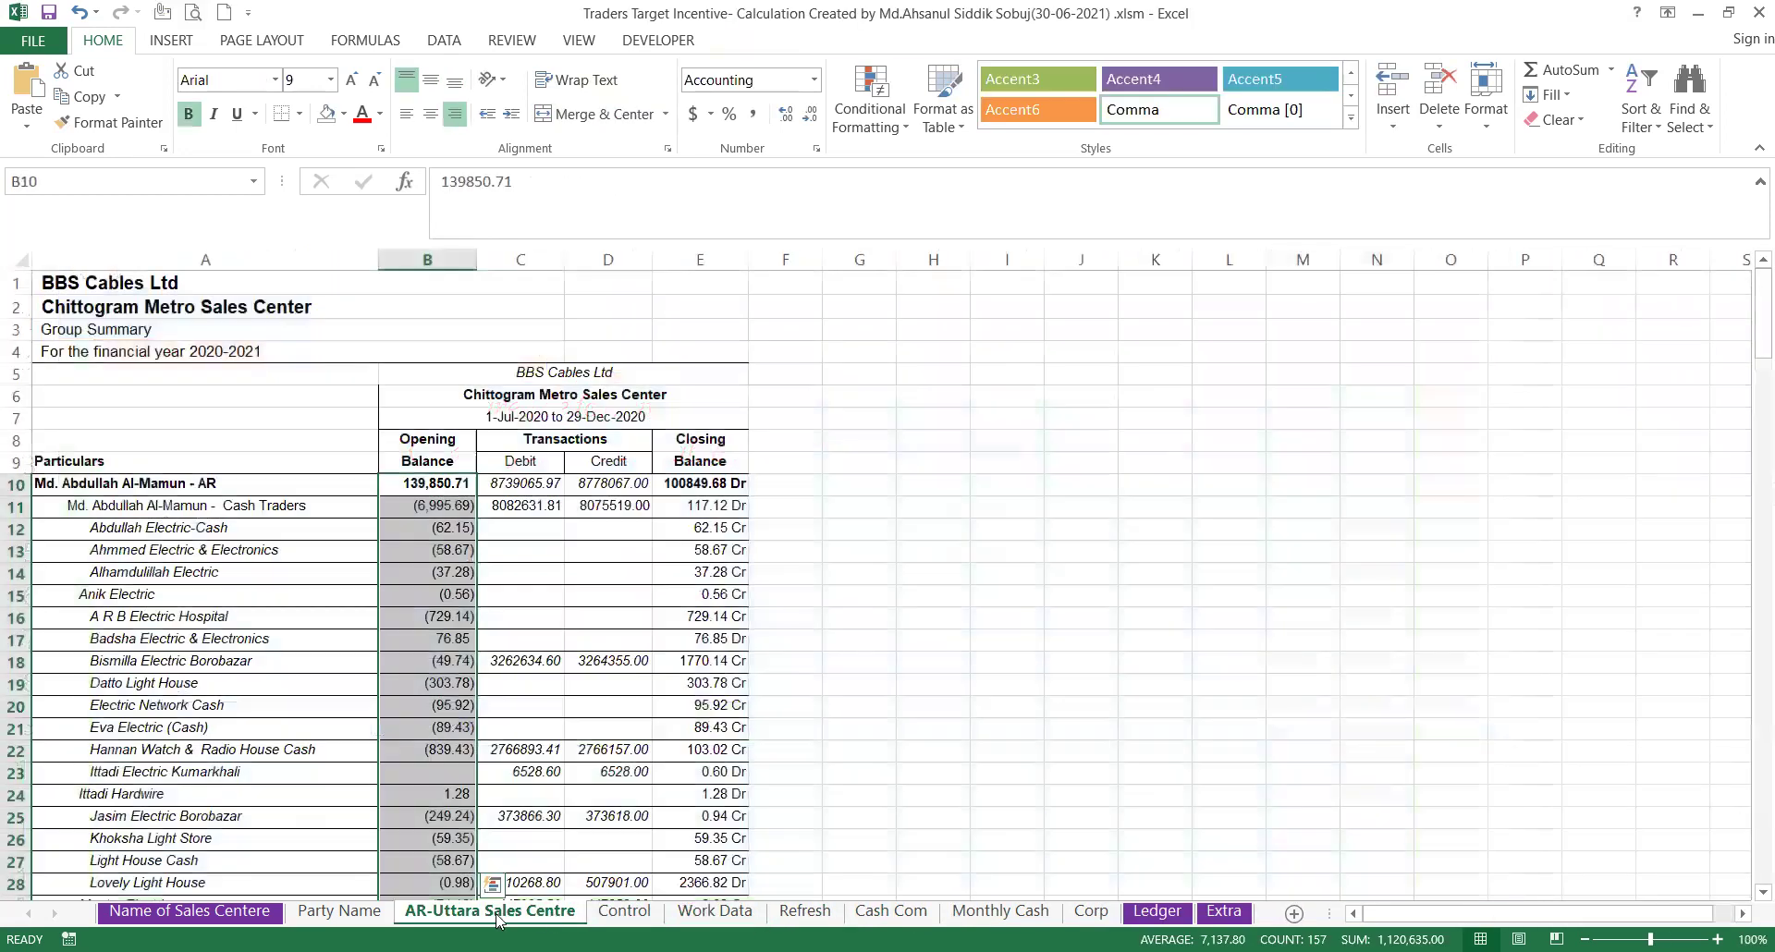
pyautogui.click(339, 911)
pyautogui.click(255, 913)
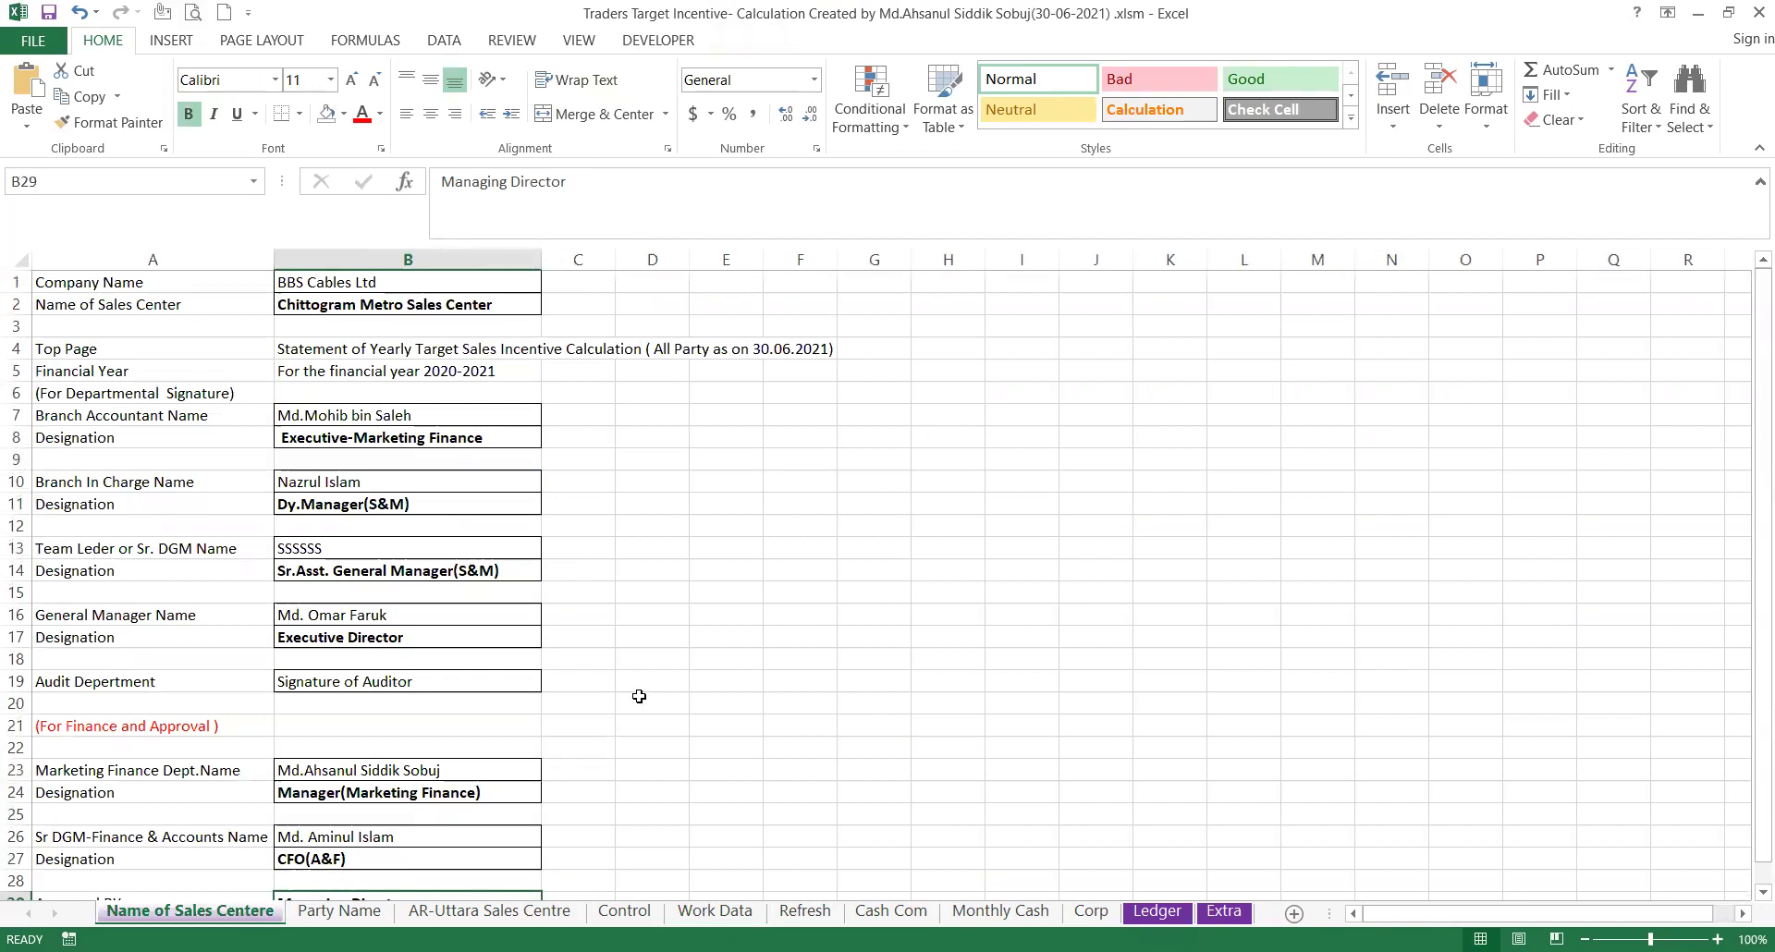
pyautogui.scroll(-3, 637, 695)
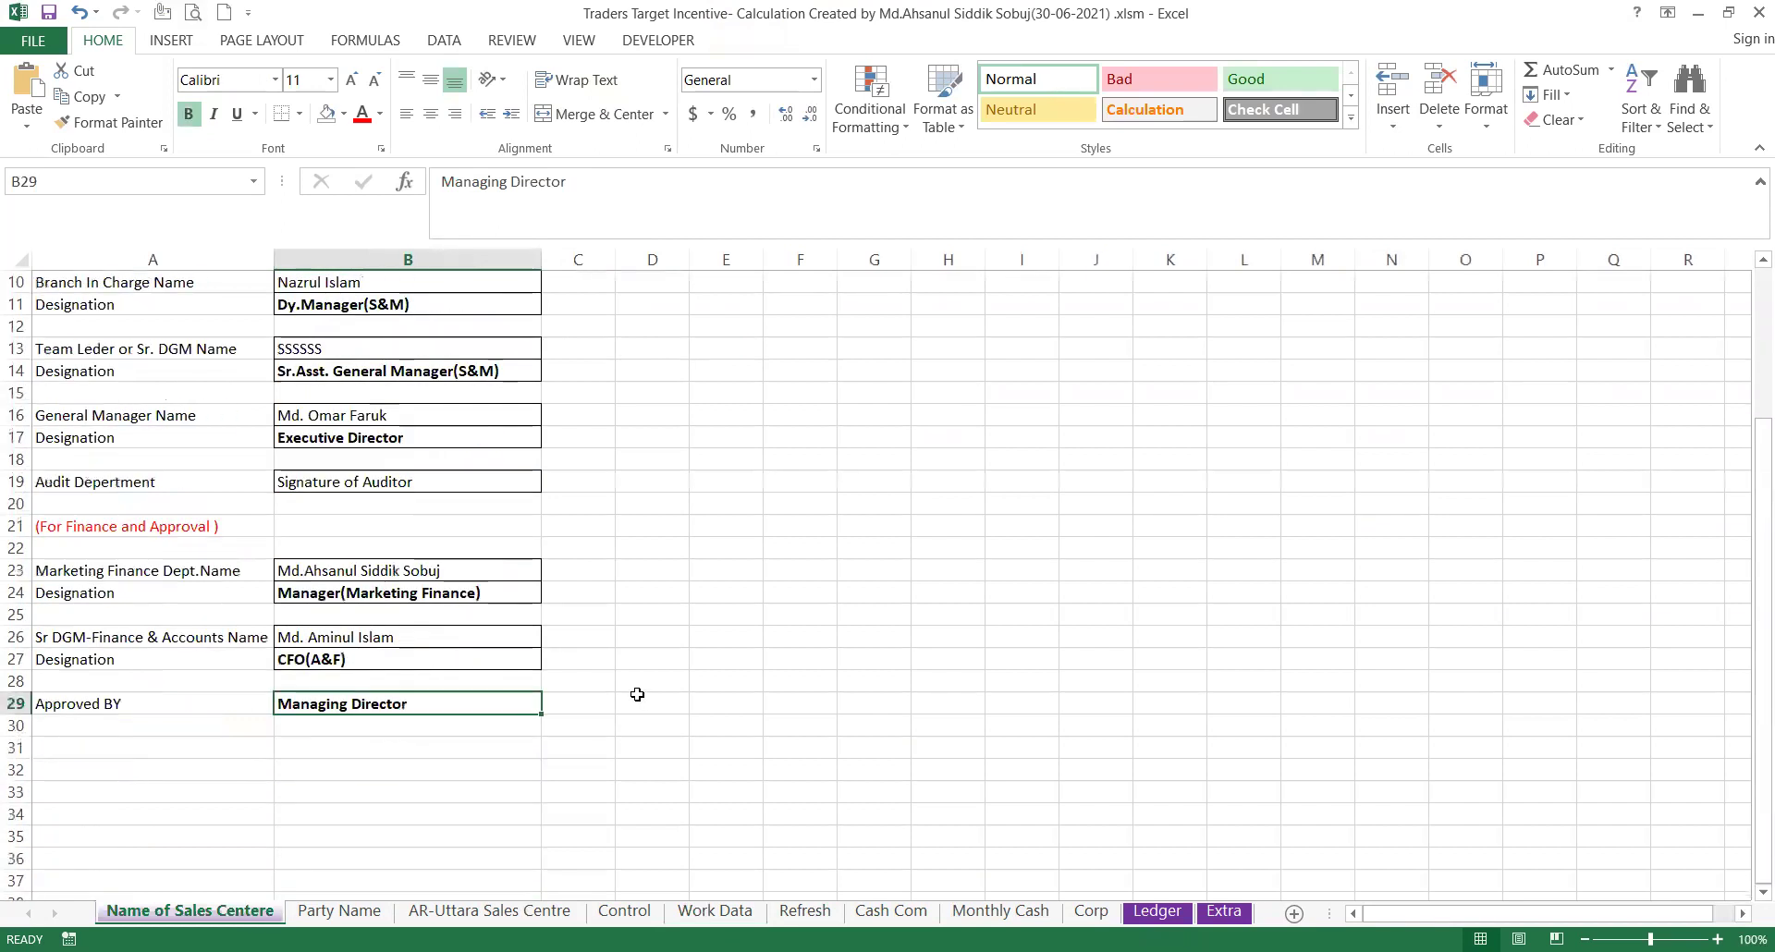
pyautogui.scroll(3, 637, 694)
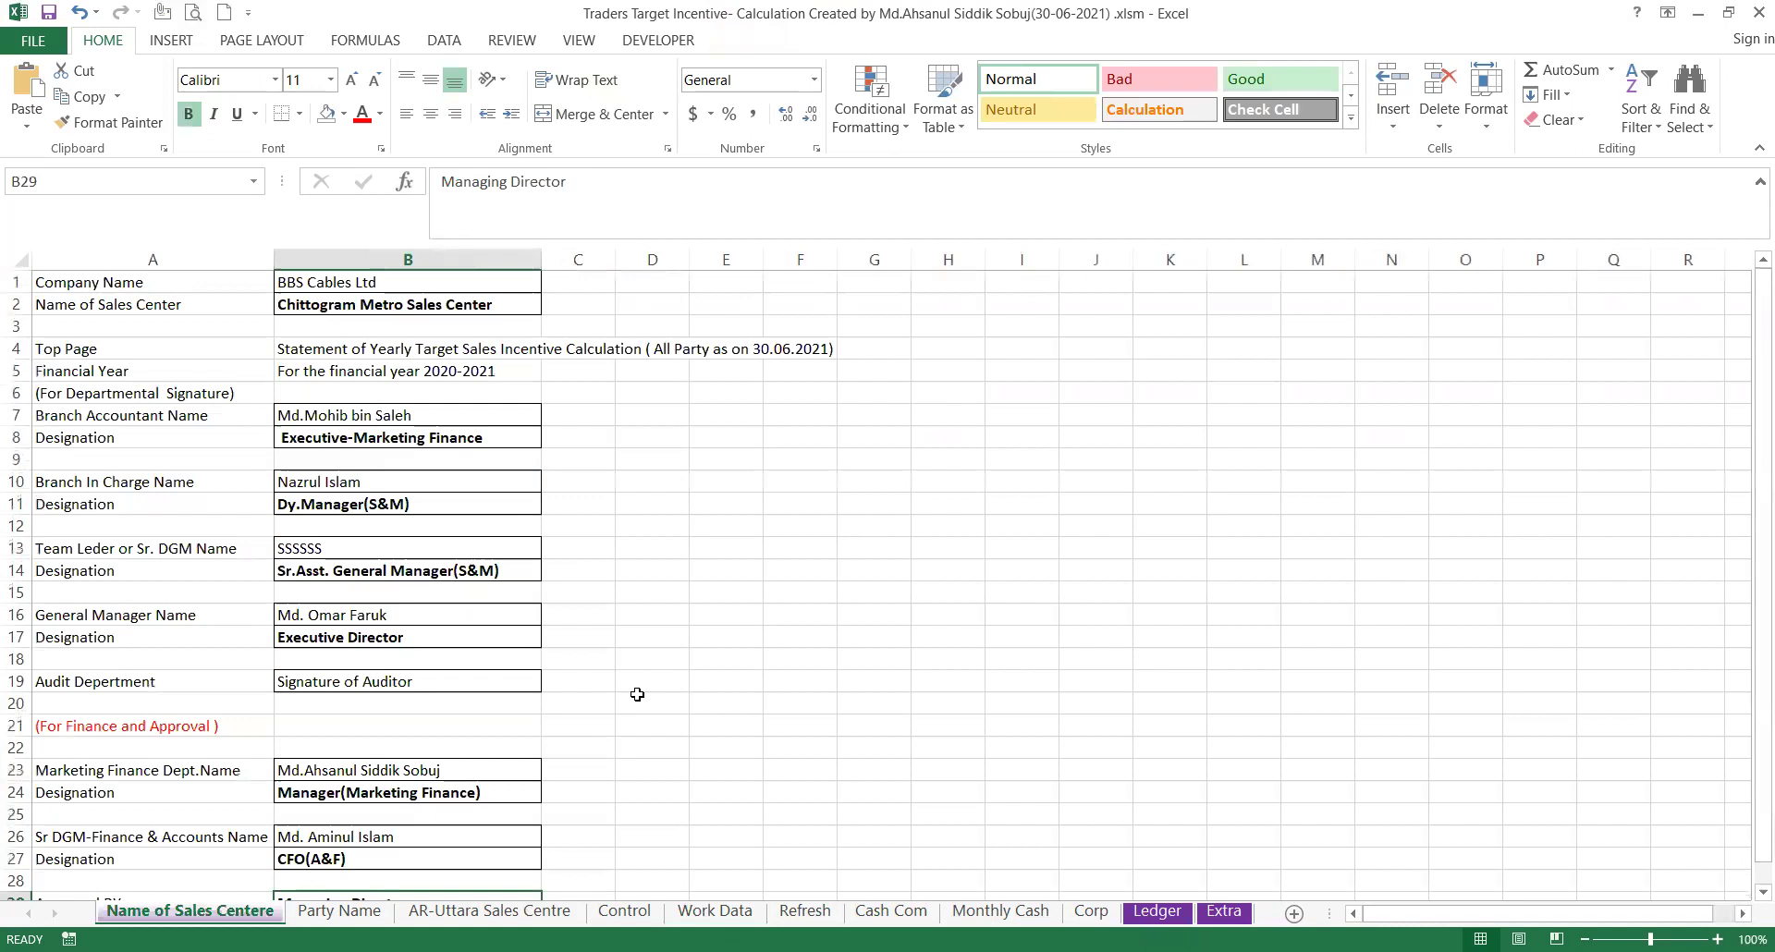